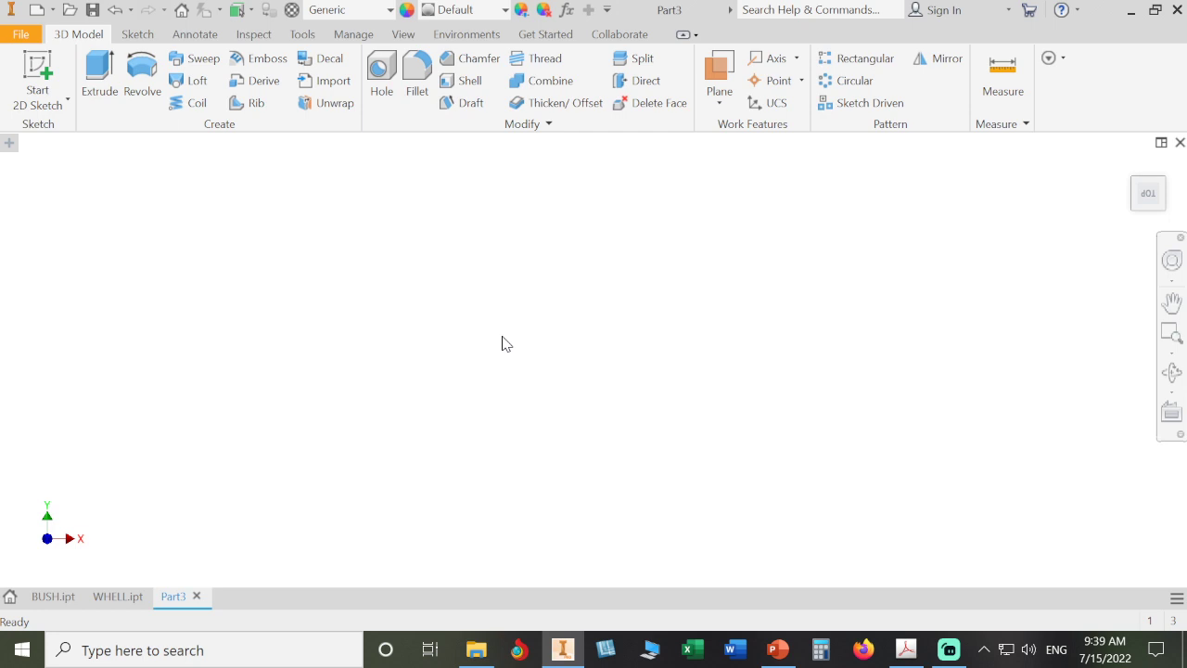
- Turn on the Model Browser panel in the user interface settings
left_click(399, 34)
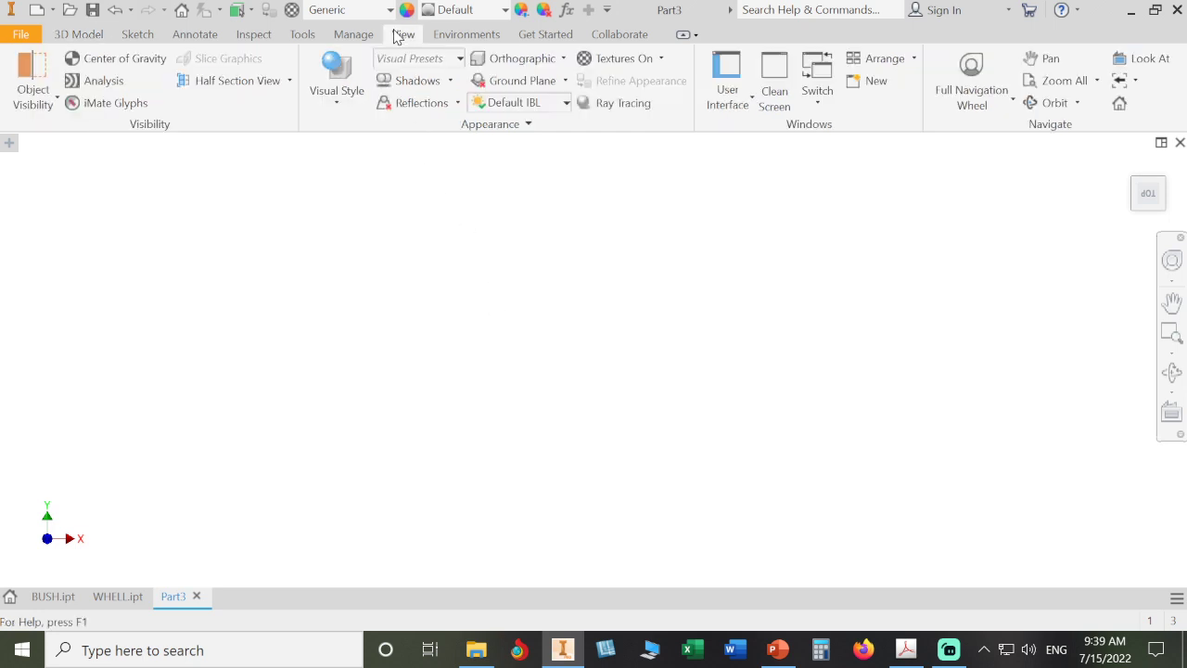
left_click(730, 110)
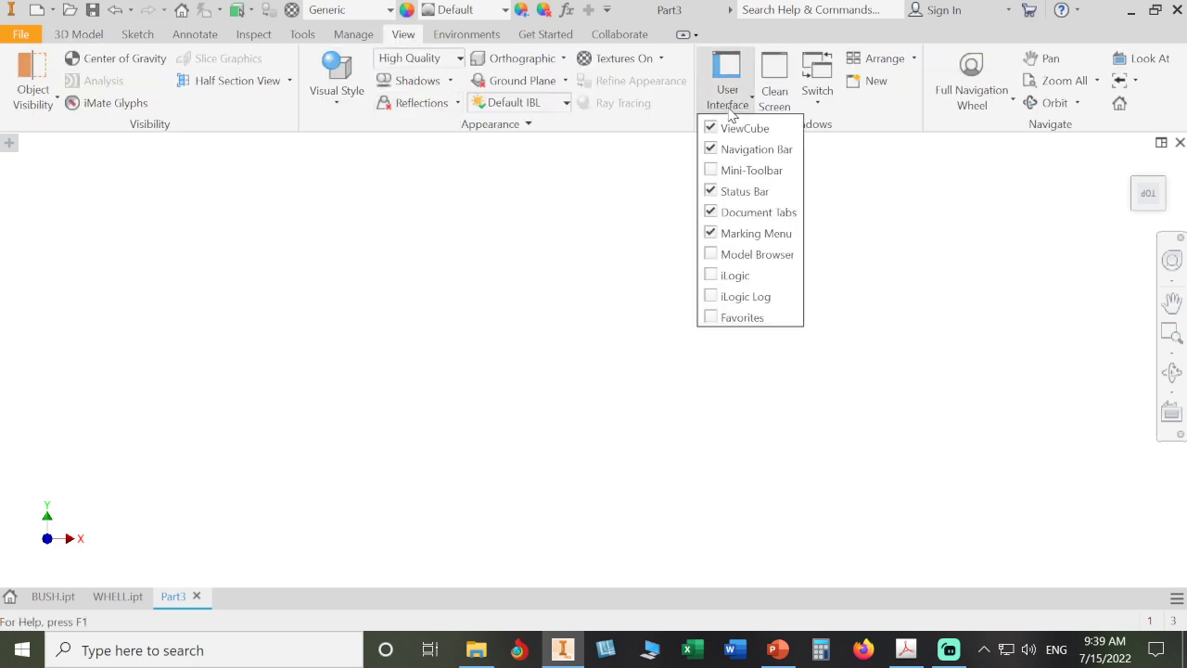
left_click(760, 254)
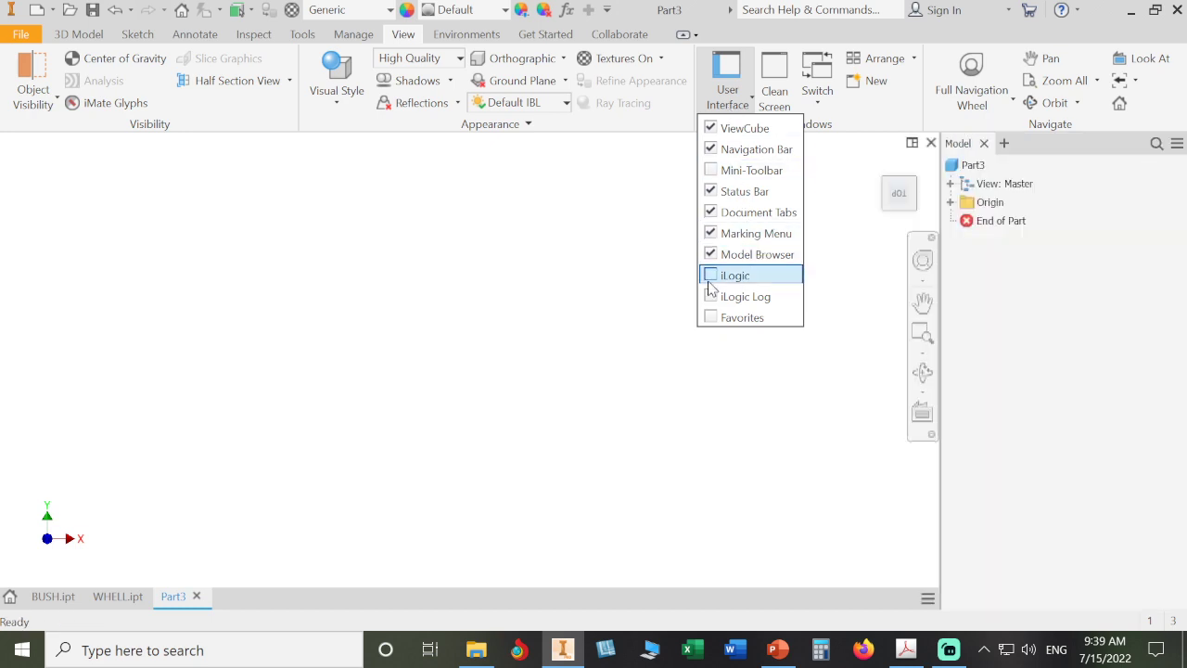
left_click(560, 365)
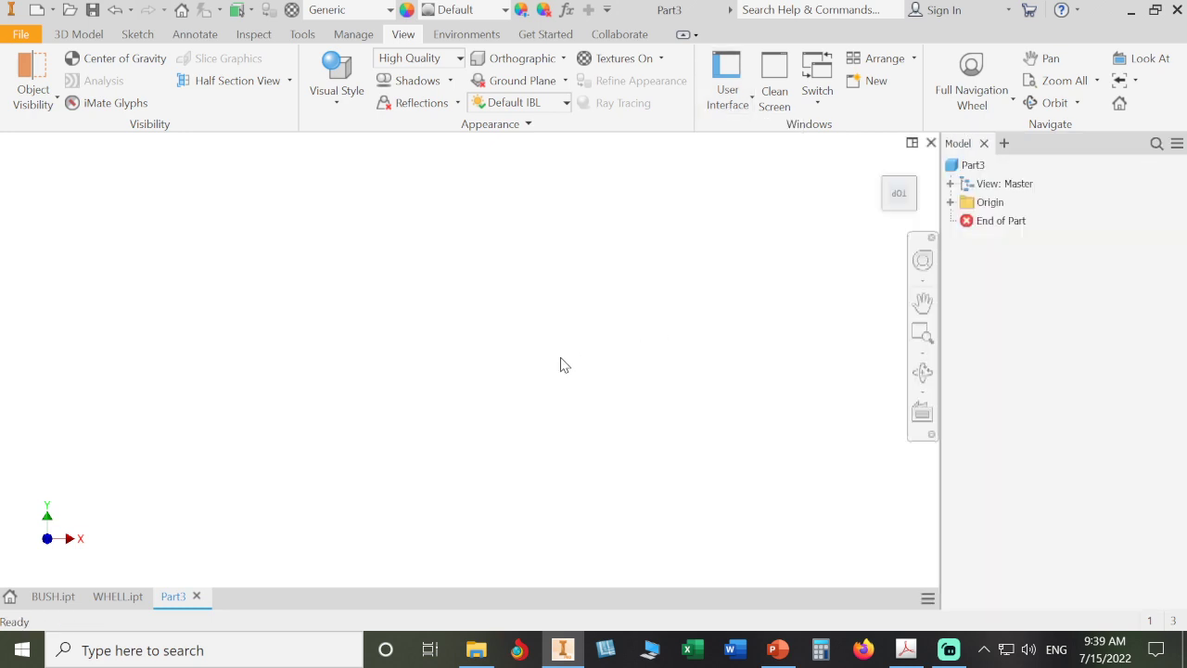
- Switch to the PDF exercise book and scroll through the drawings to review the part to model
left_click(906, 651)
scroll(723, 427, "down", 2)
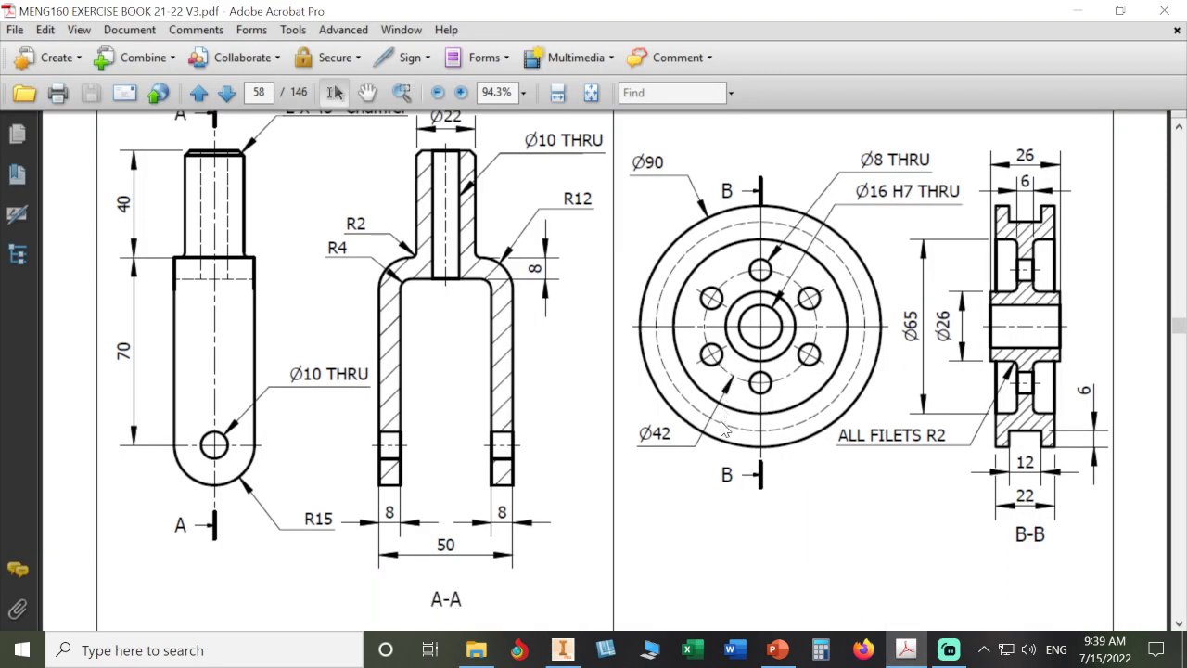
scroll(722, 422, "down", 10)
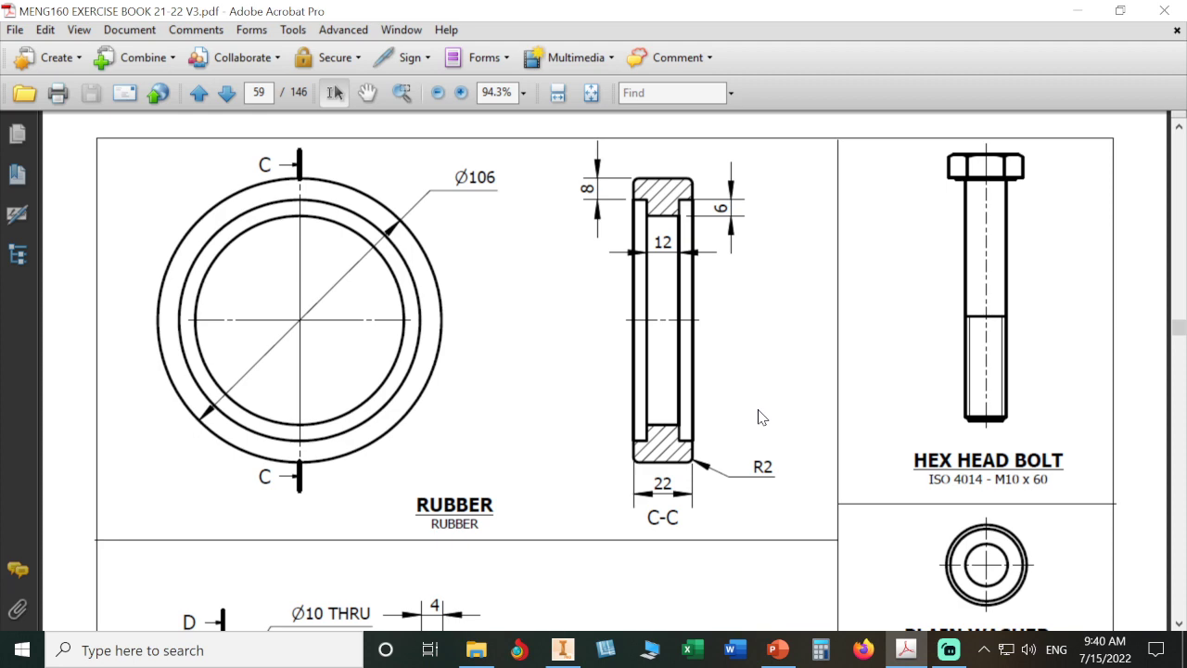
left_click(562, 649)
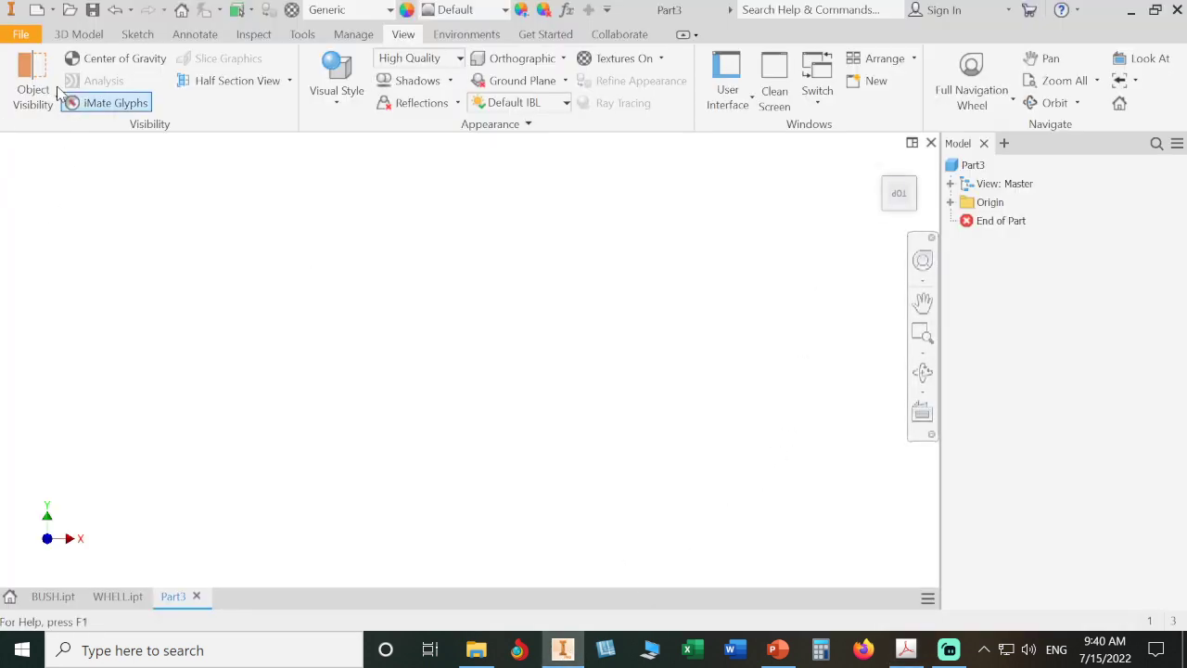
- Start a new 2D sketch on the YZ plane
left_click(71, 34)
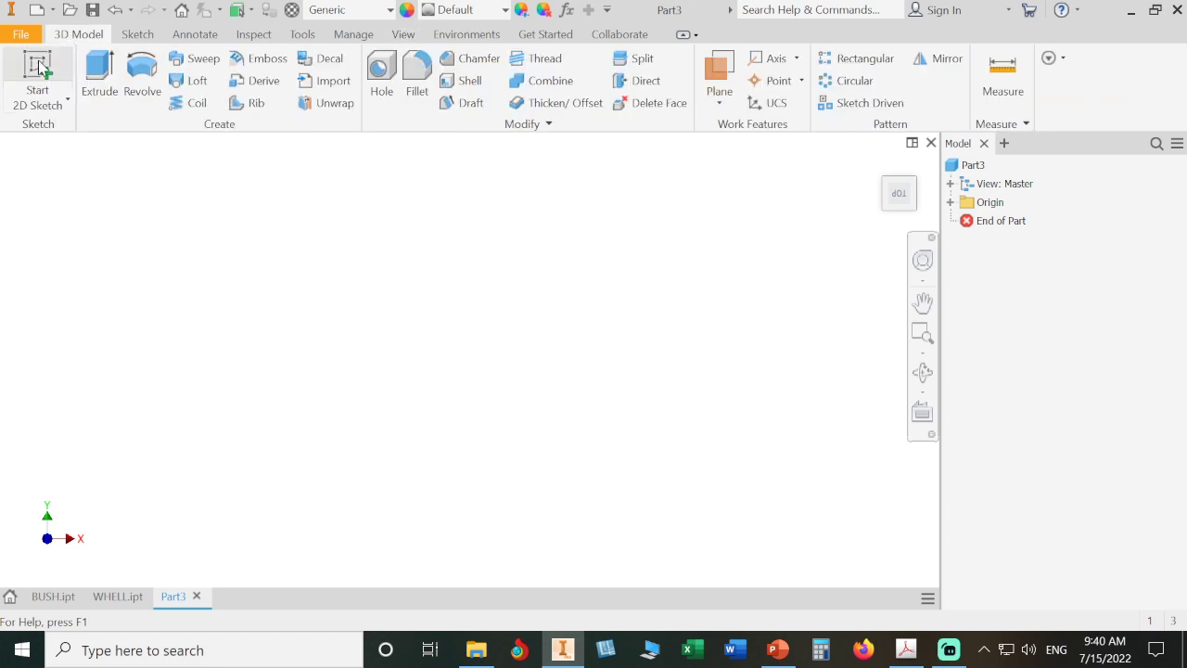
left_click(38, 65)
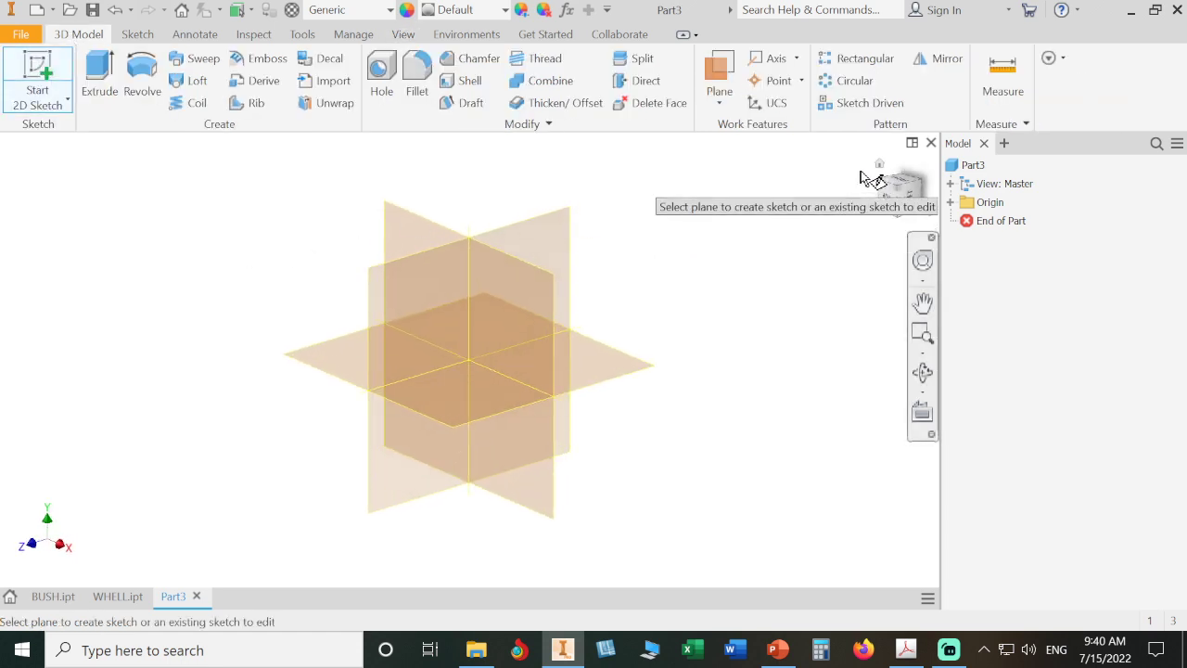
left_click(880, 164)
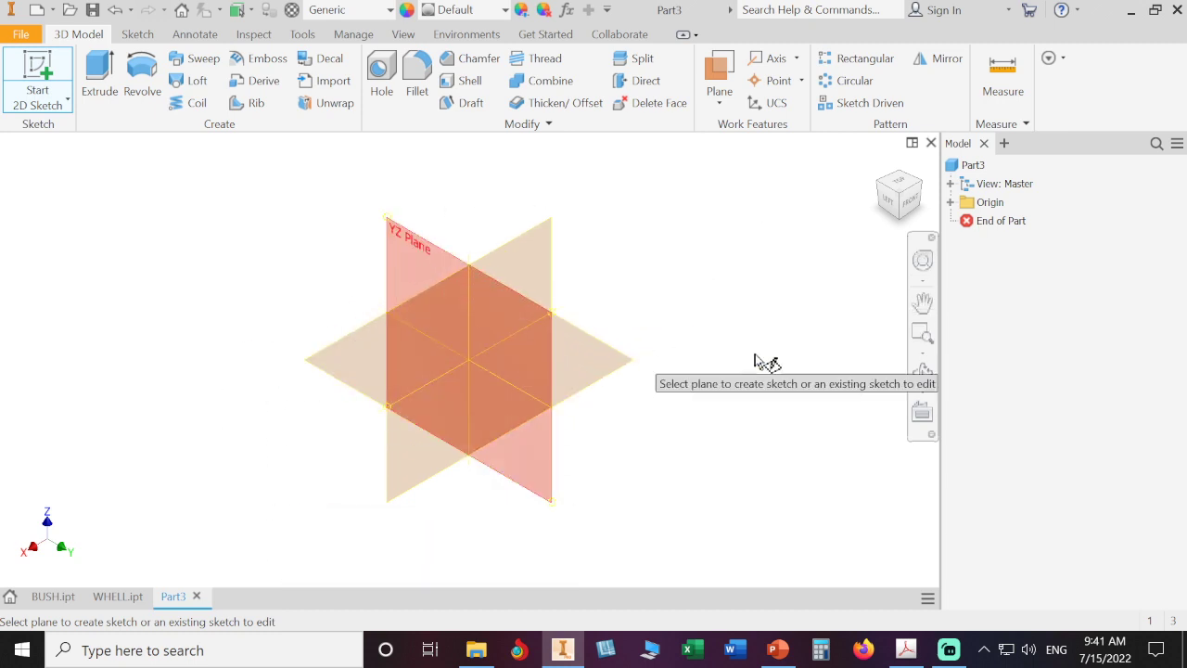
left_click(409, 247)
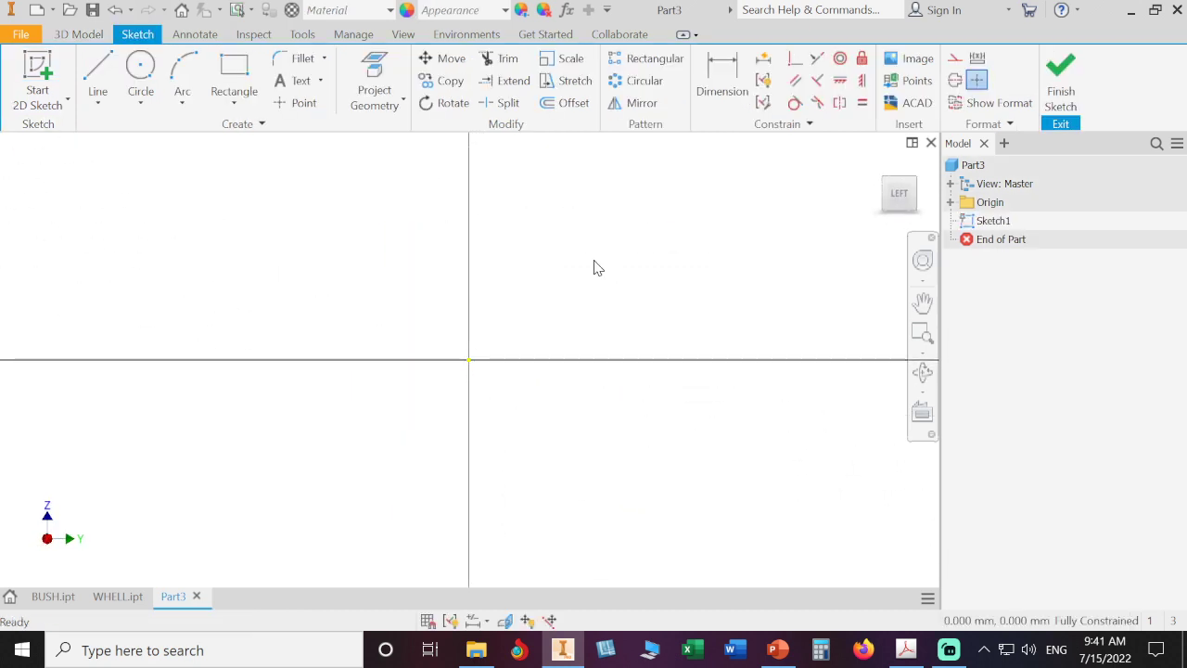
- Draw a closed T-shaped outline with the Line tool above the horizontal axis, about 27 mm wide
middle_click_drag(594, 268, 592, 360)
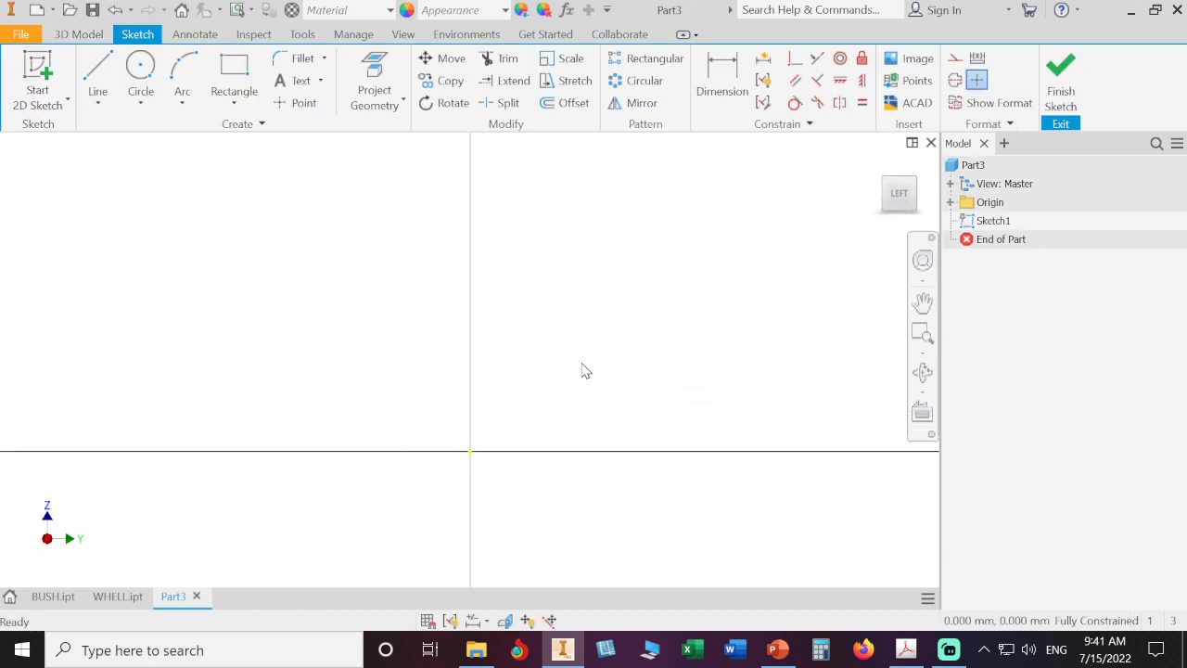
left_click(97, 70)
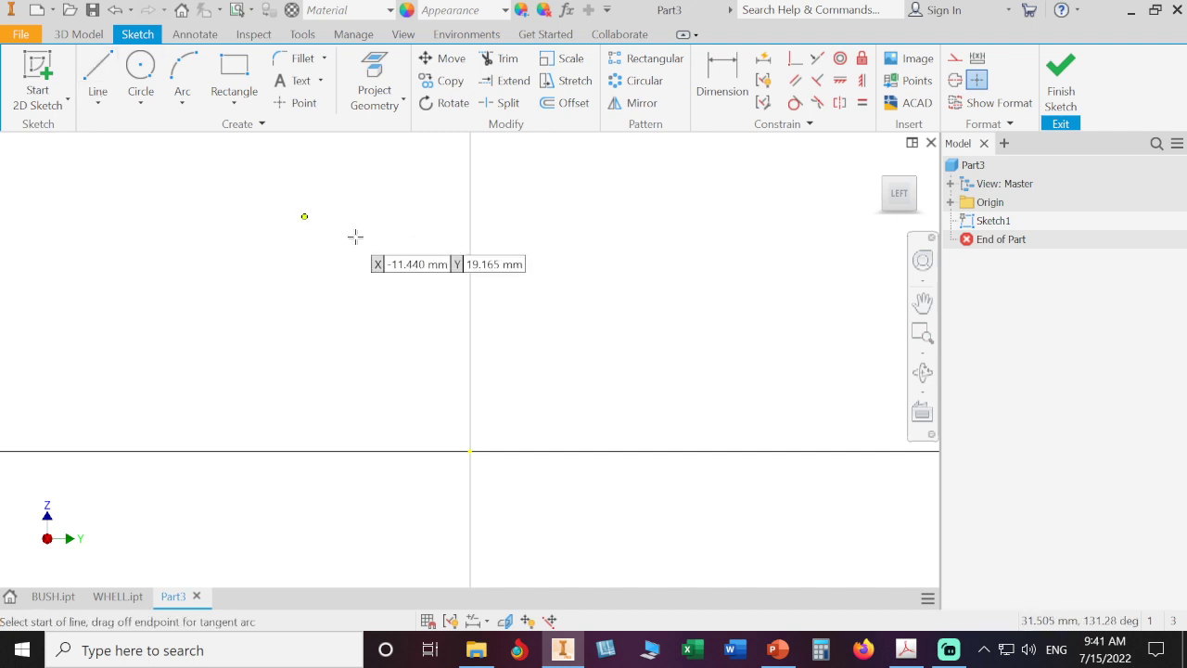
left_click(435, 257)
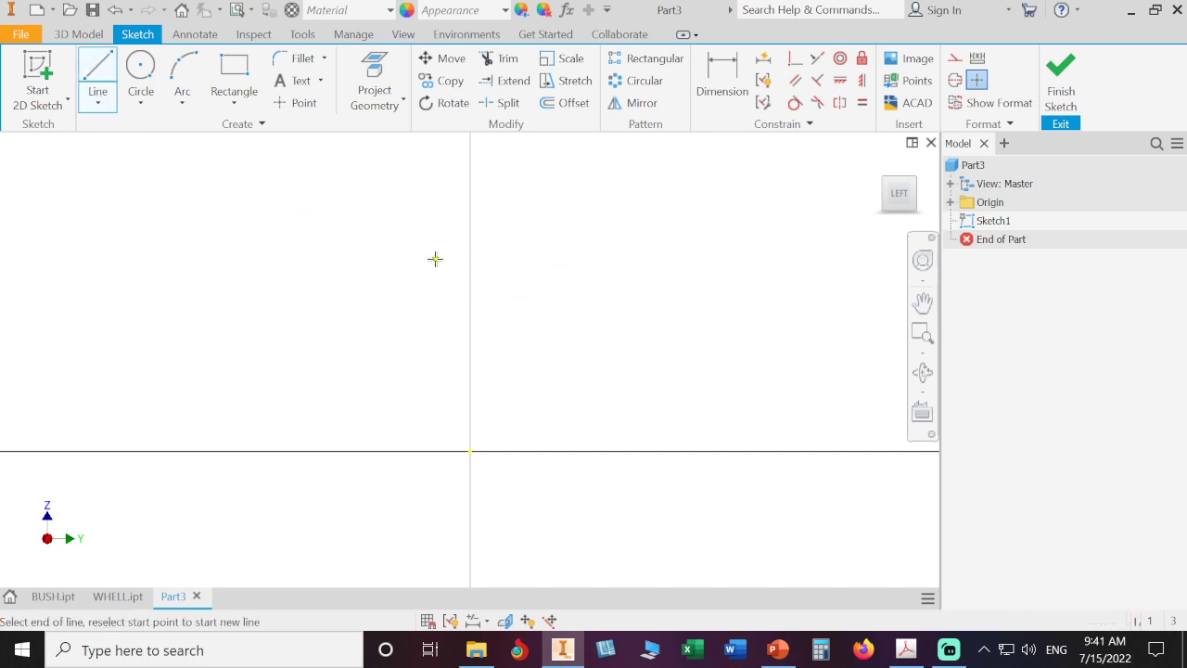
left_click(435, 209)
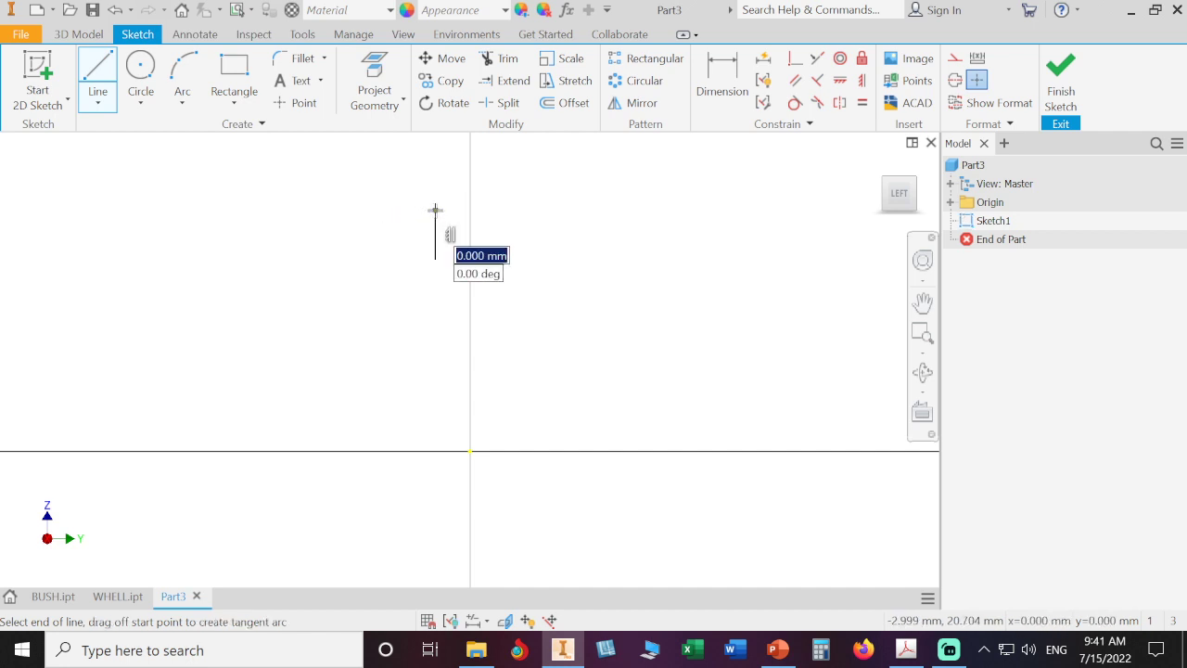
left_click(340, 209)
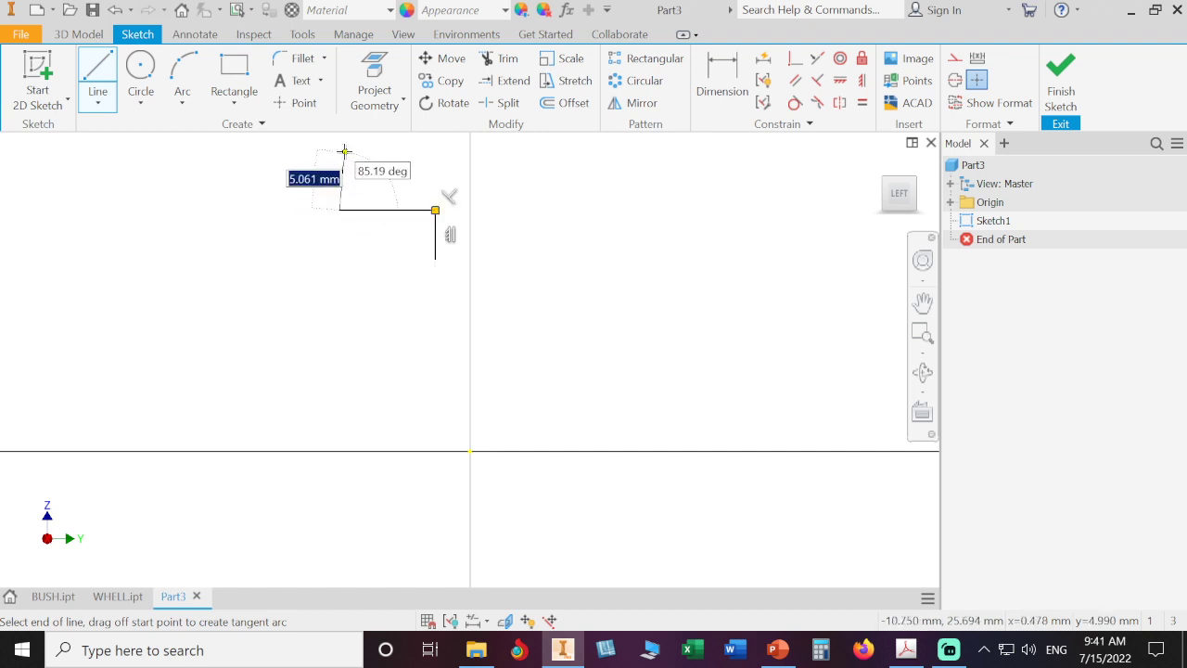
left_click(339, 146)
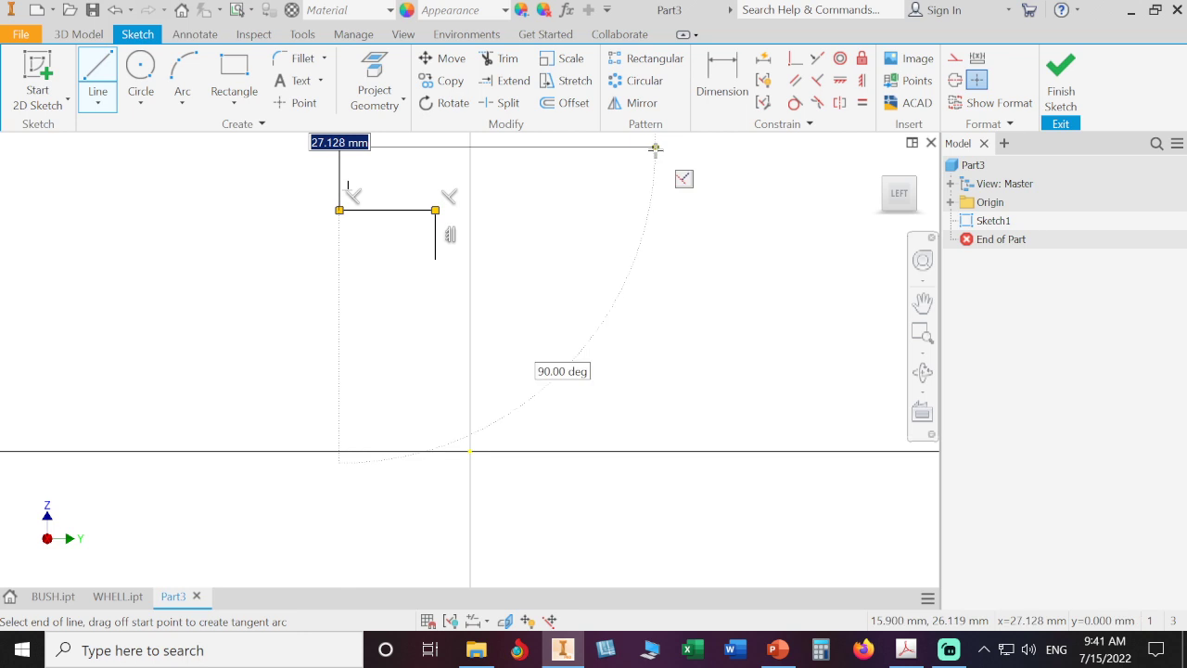
left_click(655, 146)
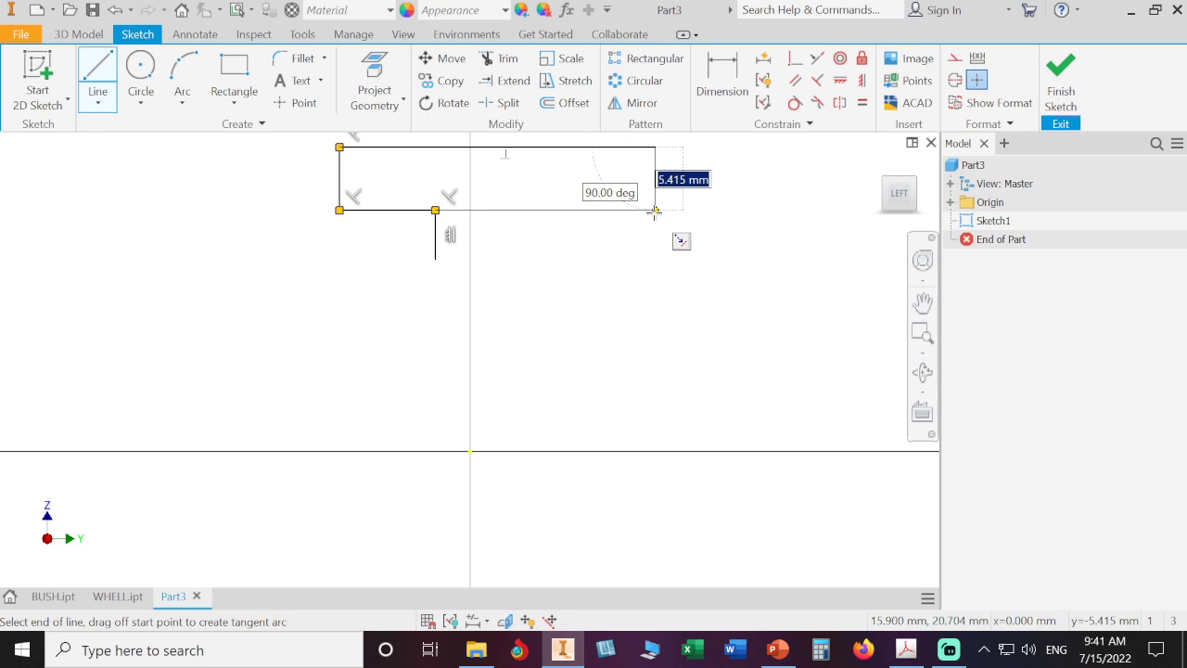
left_click(655, 210)
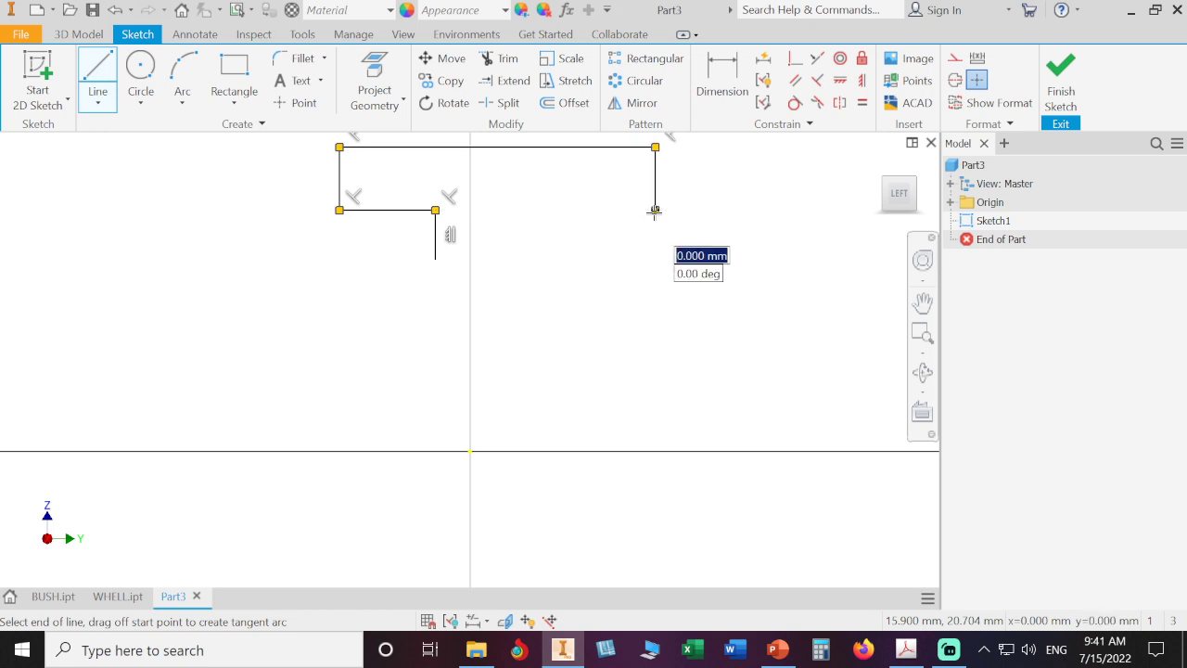
left_click(576, 209)
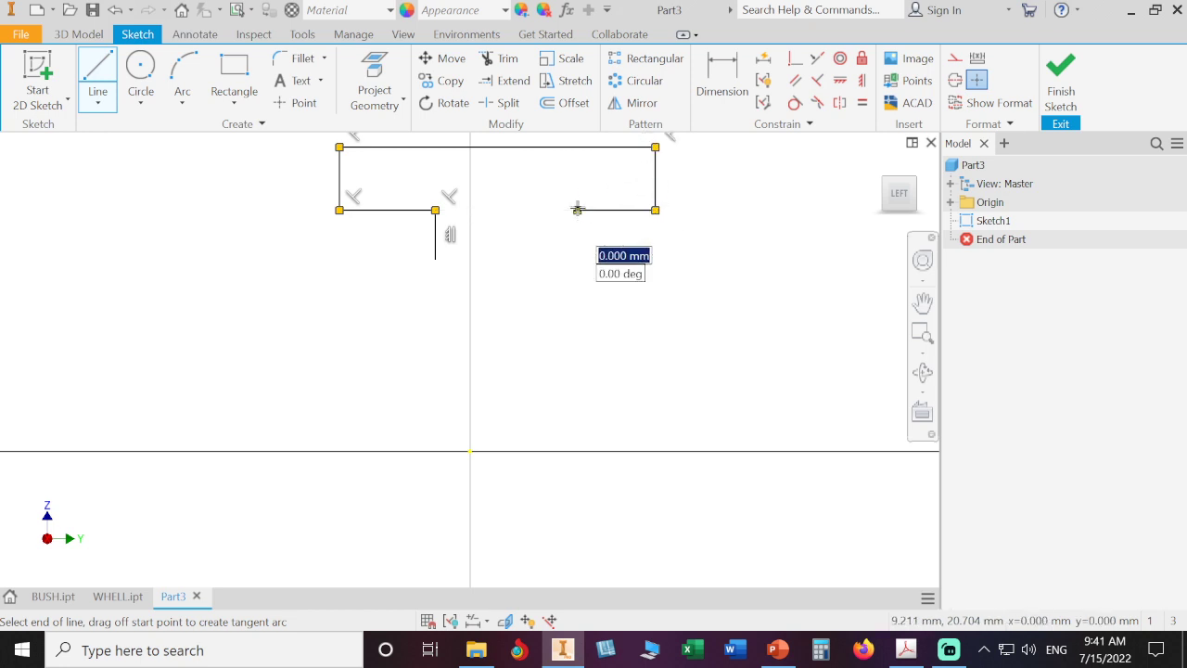
left_click(577, 258)
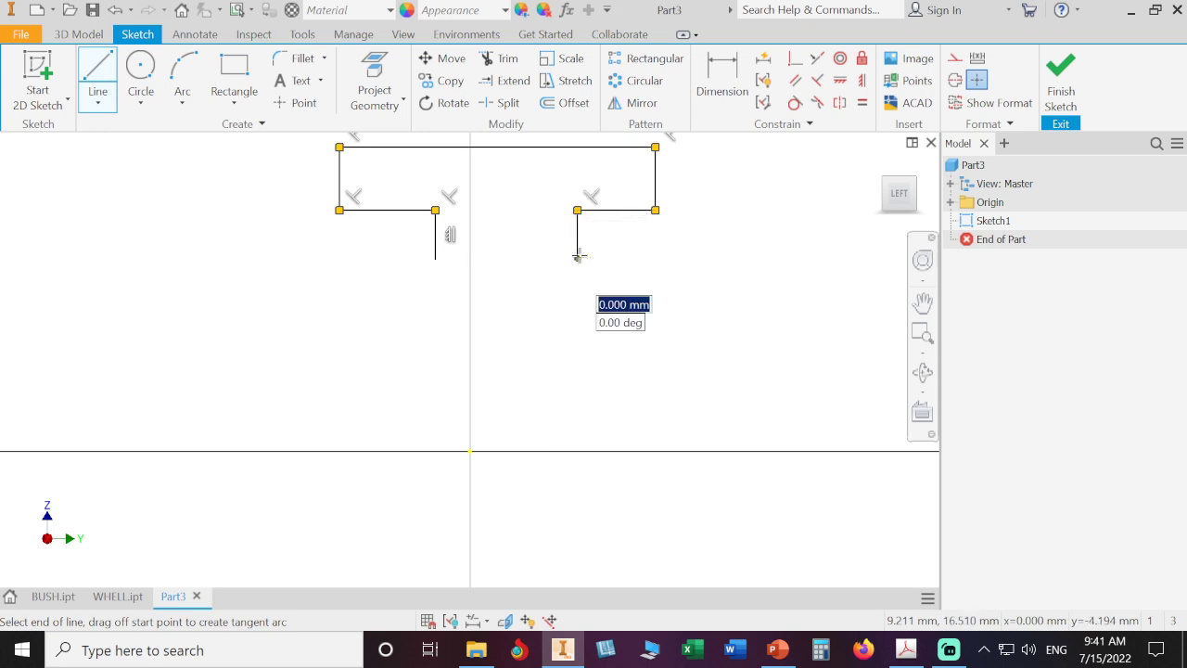
left_click(435, 257)
right_click(683, 311)
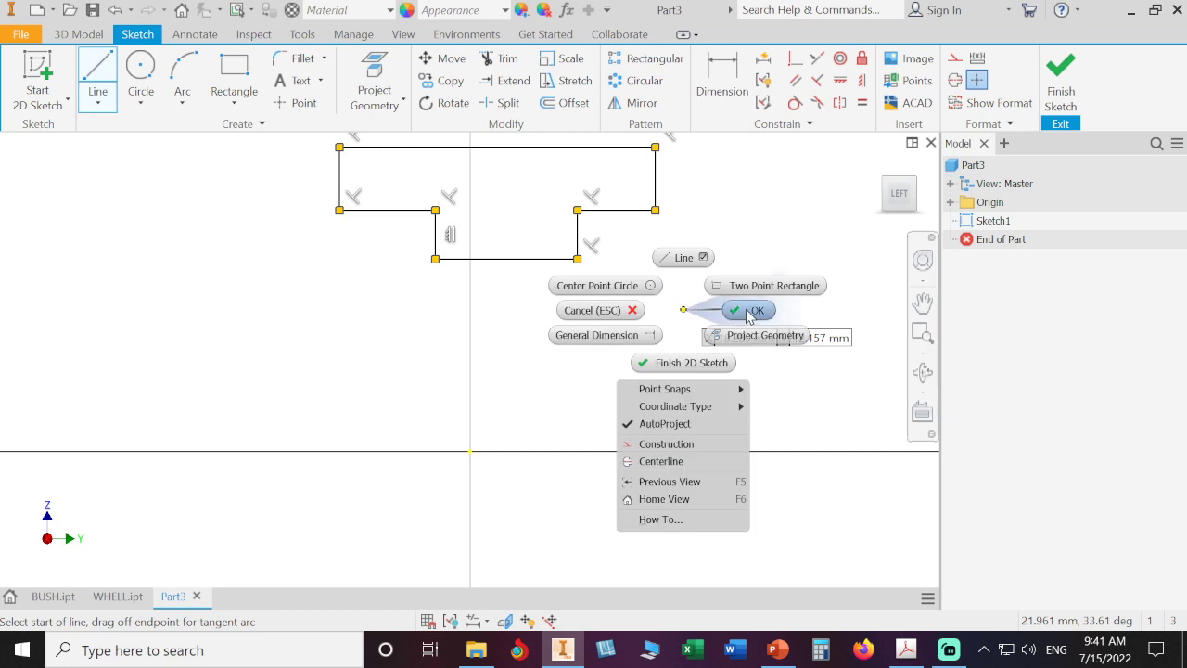
left_click(747, 310)
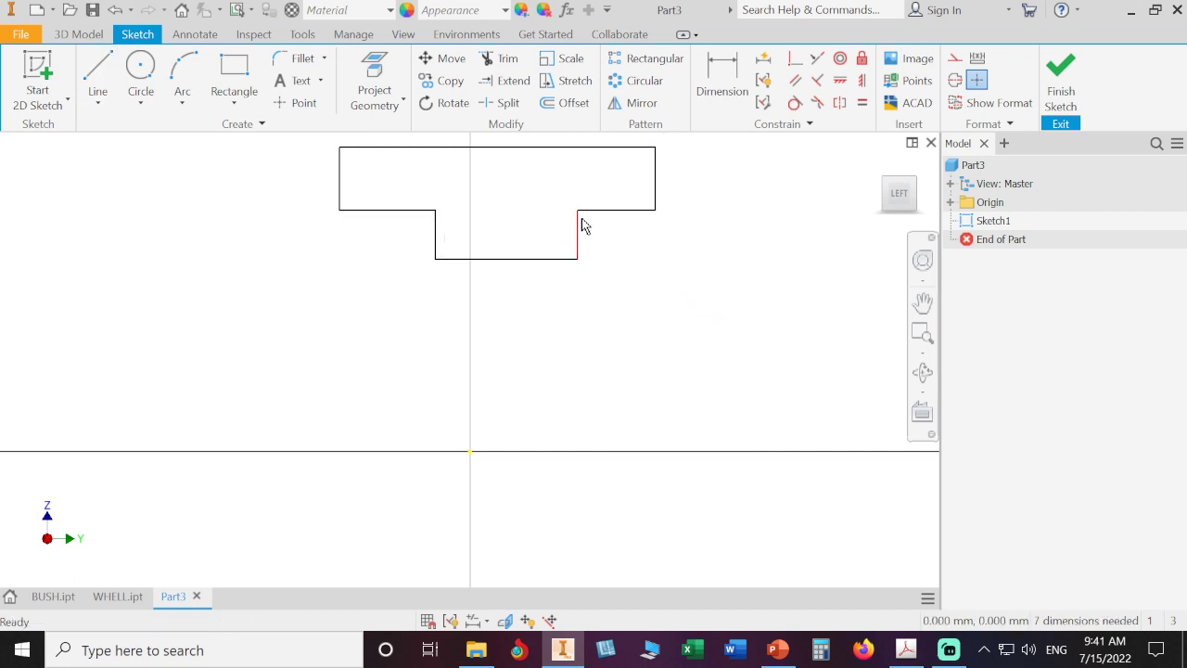
- Move the flange's inner edge up to a thinner flange and delete the stem's right vertical line
mouse_move(579, 225)
left_mouse_down()
mouse_move(620, 235)
mouse_move(577, 200)
left_mouse_up()
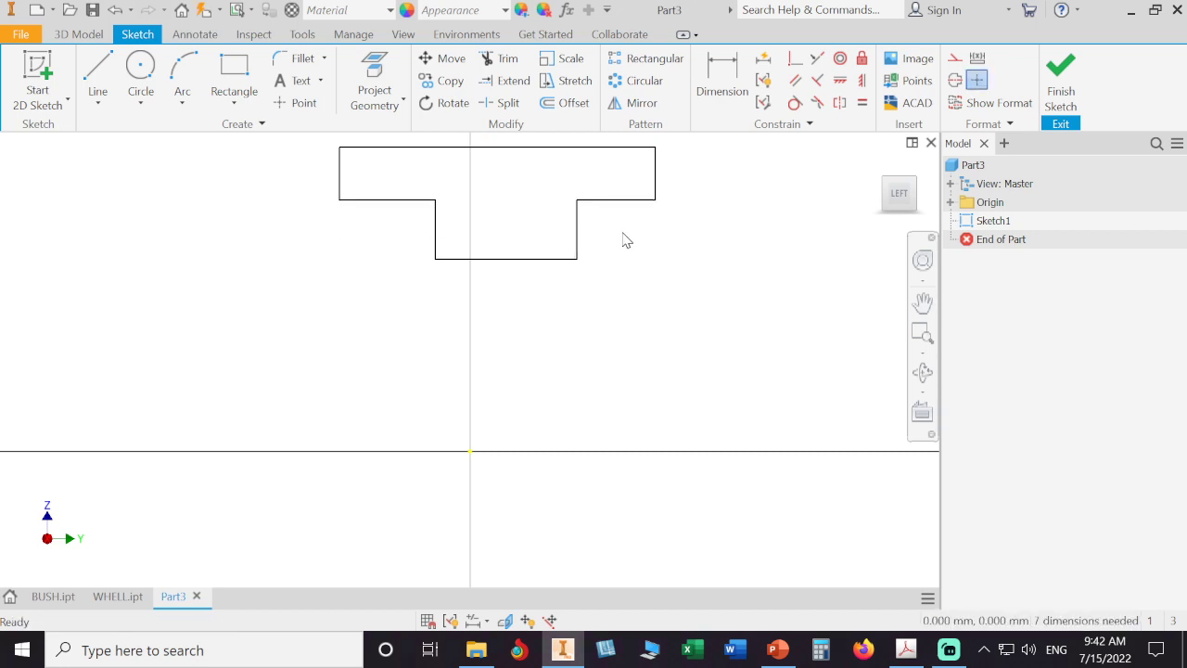
left_click_drag(623, 239, 534, 240)
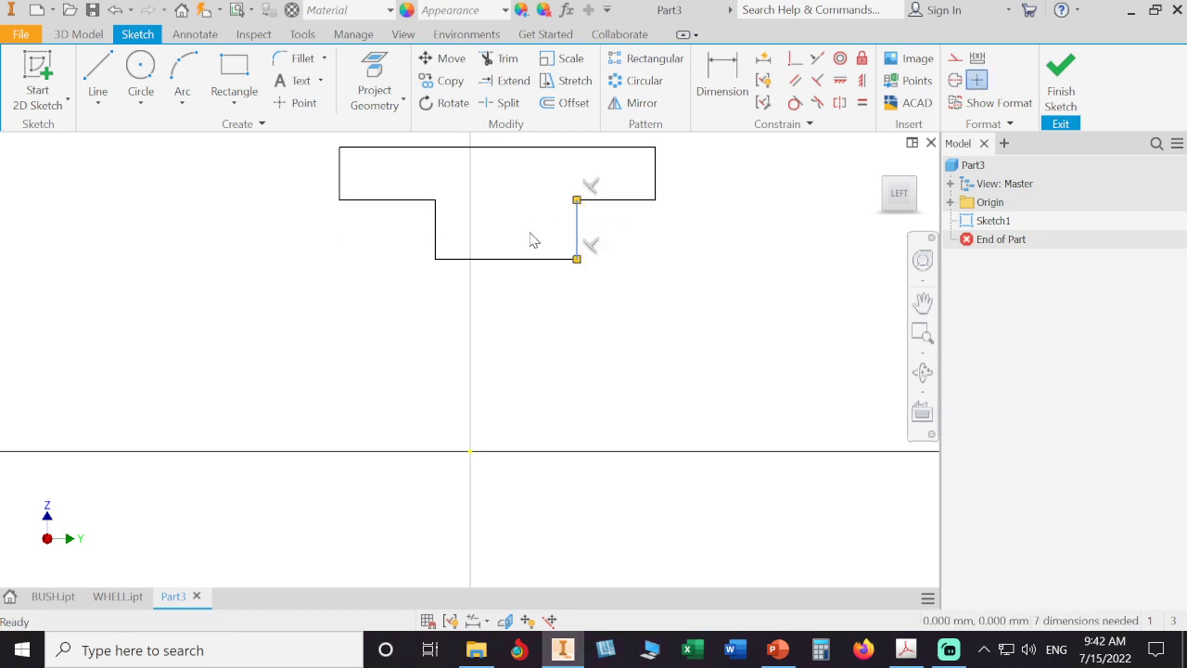
key("Delete")
- Draw a slanted line from the flange's inner right corner down past the stem's bottom edge
left_click(97, 75)
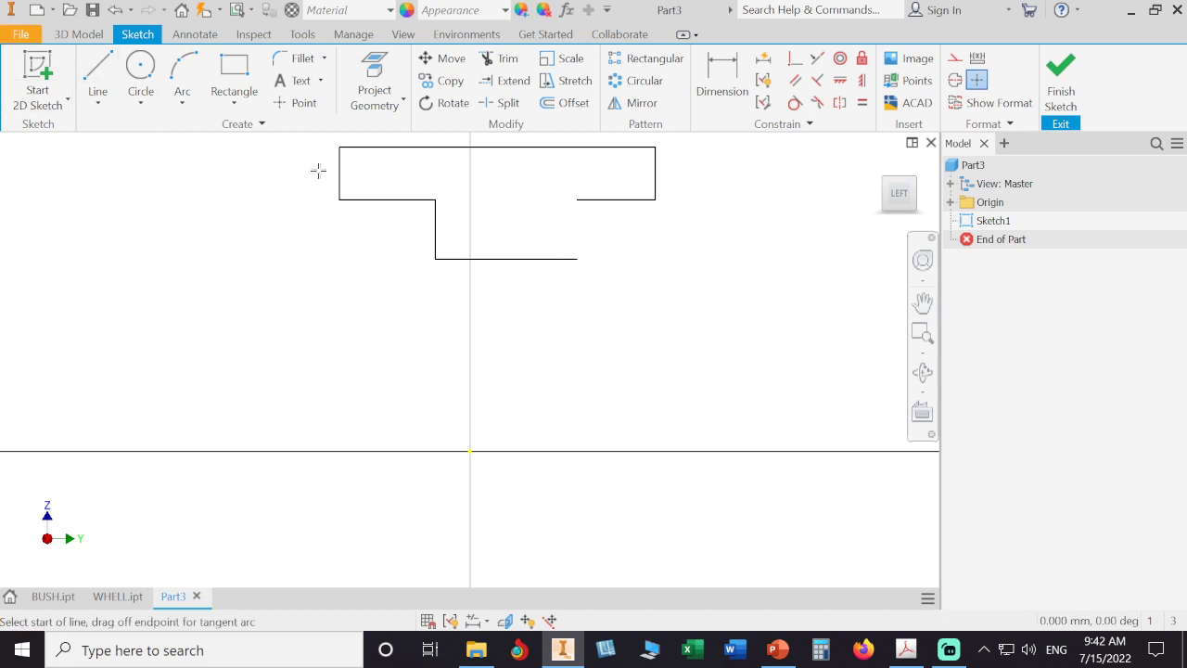
left_click(577, 199)
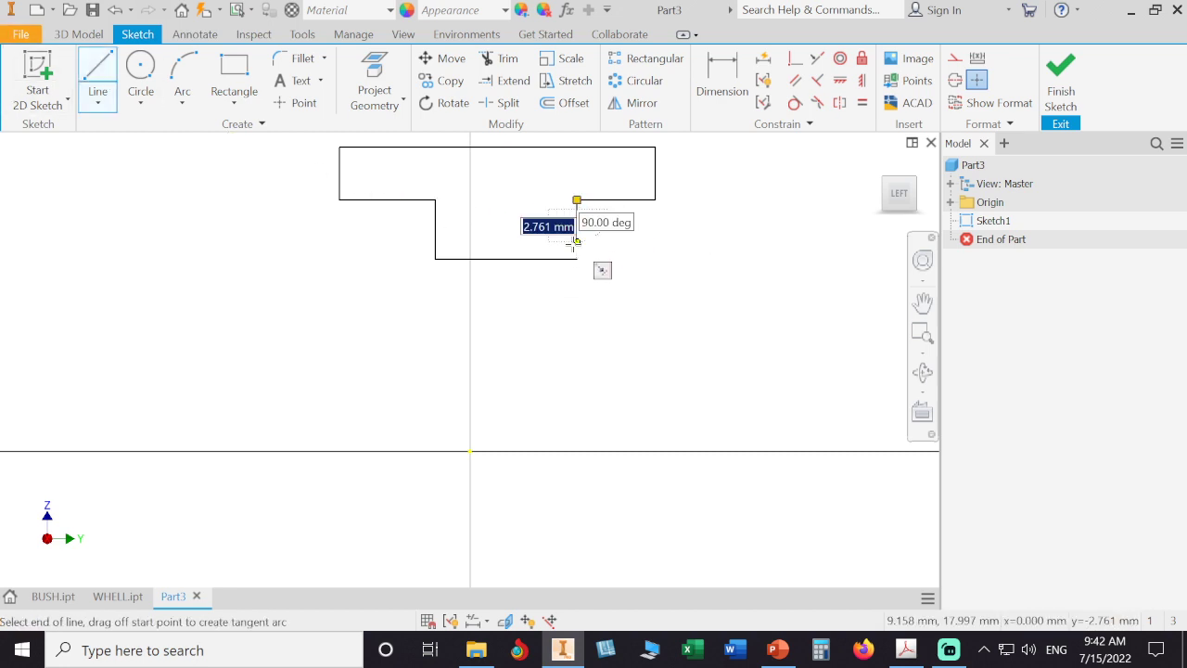
left_click(539, 283)
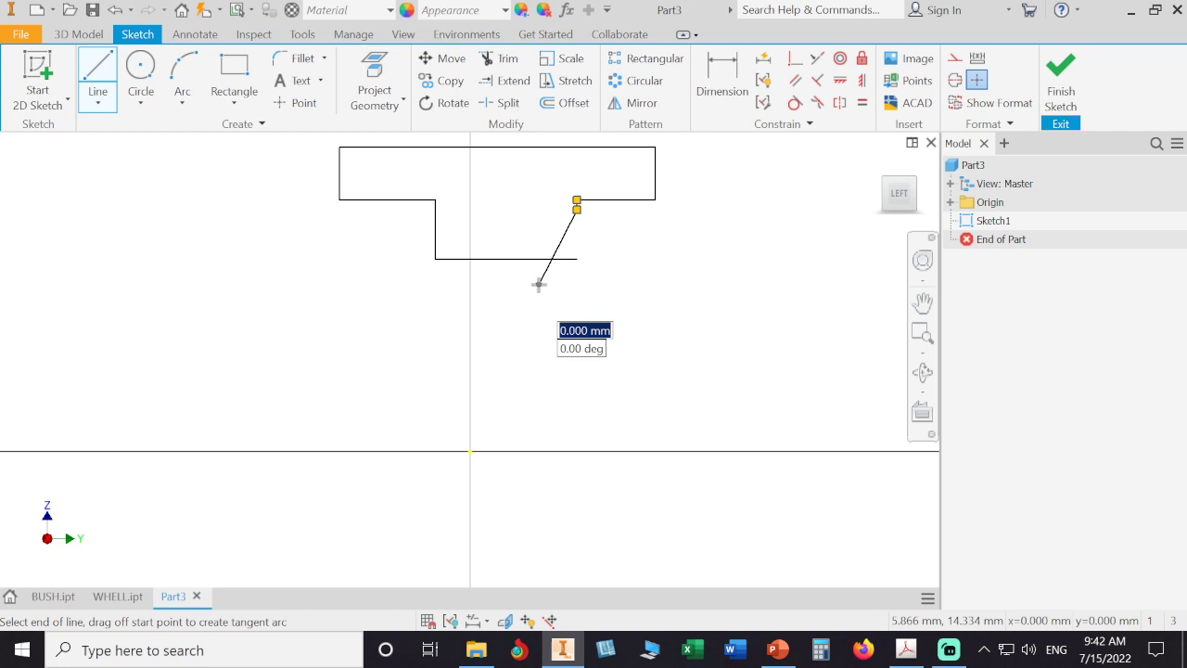
right_click(617, 289)
left_click(675, 283)
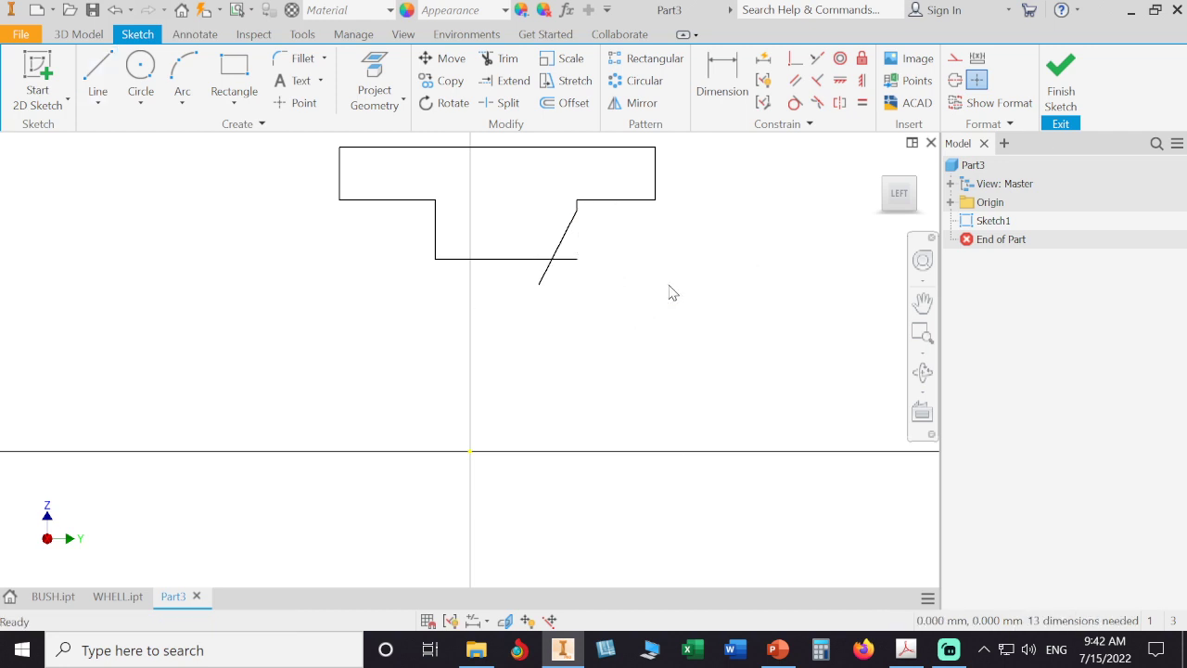
- Trim the overhanging ends of the bottom edge and the slanted line where they cross
left_click(501, 59)
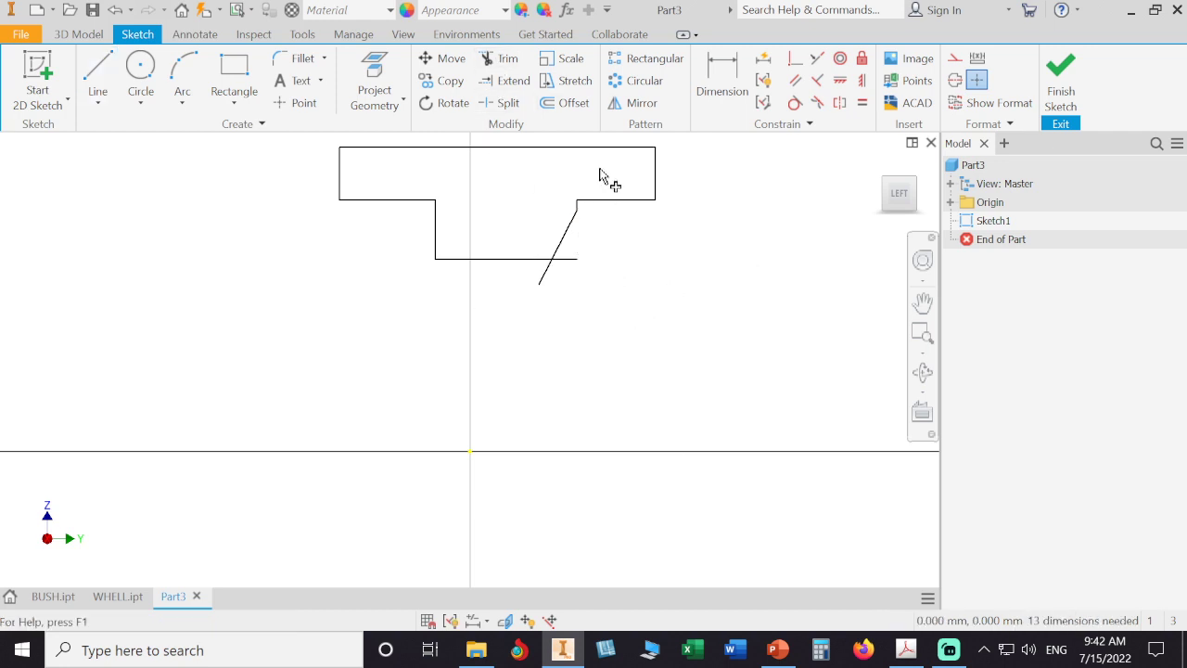
left_click(587, 259)
left_click(548, 277)
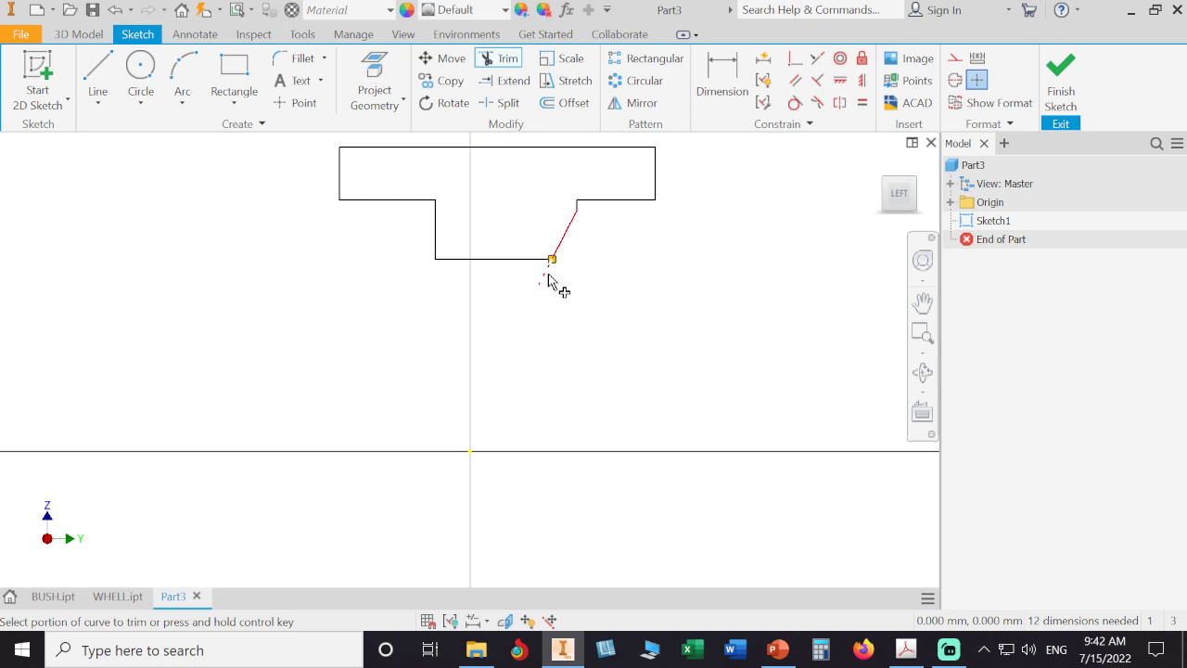
right_click(596, 299)
left_click(649, 289)
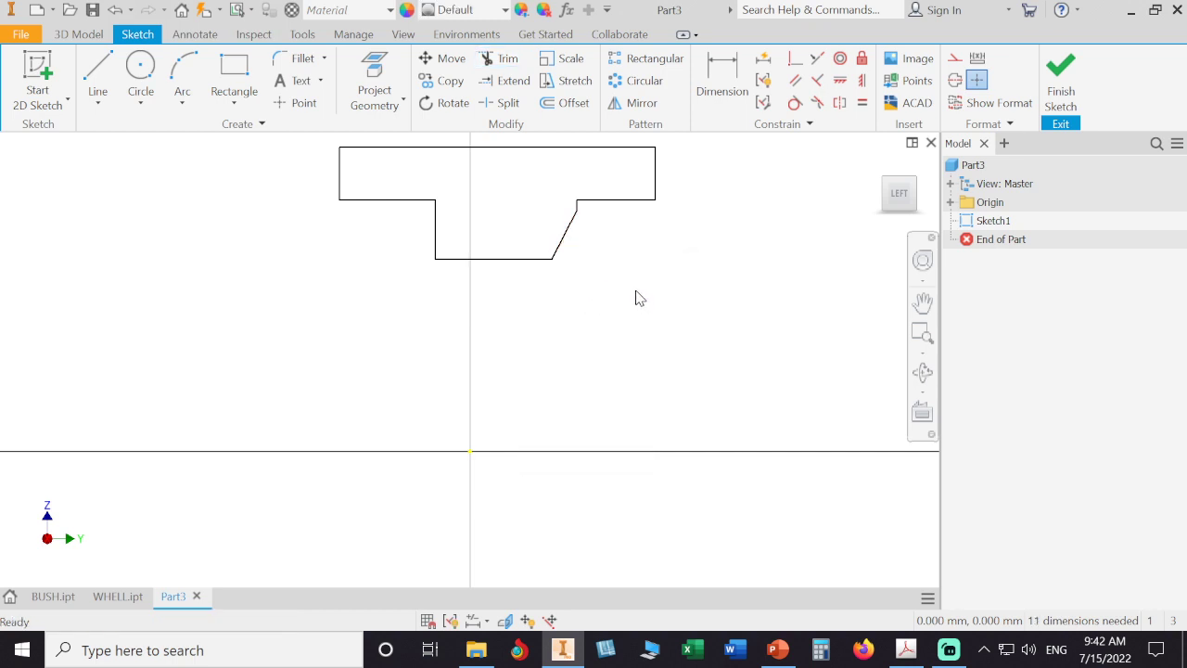
- Join the slanted line's upper end to the flange corner, removing the short vertical segment
scroll(598, 204, "up", 5)
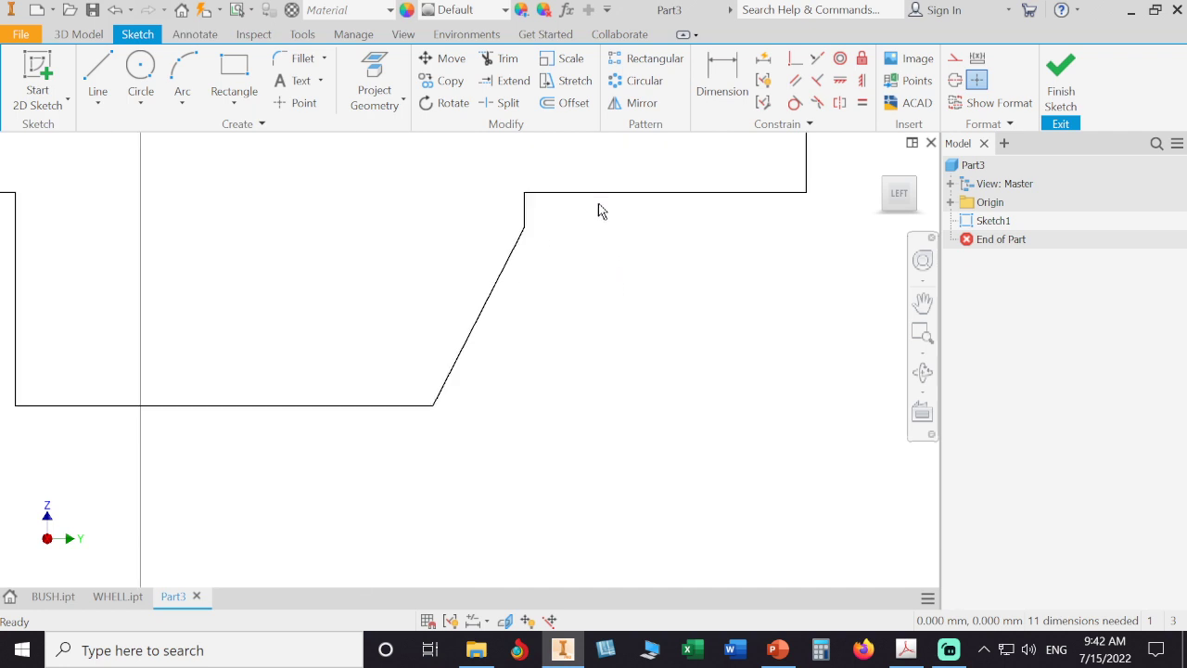
left_click(525, 219)
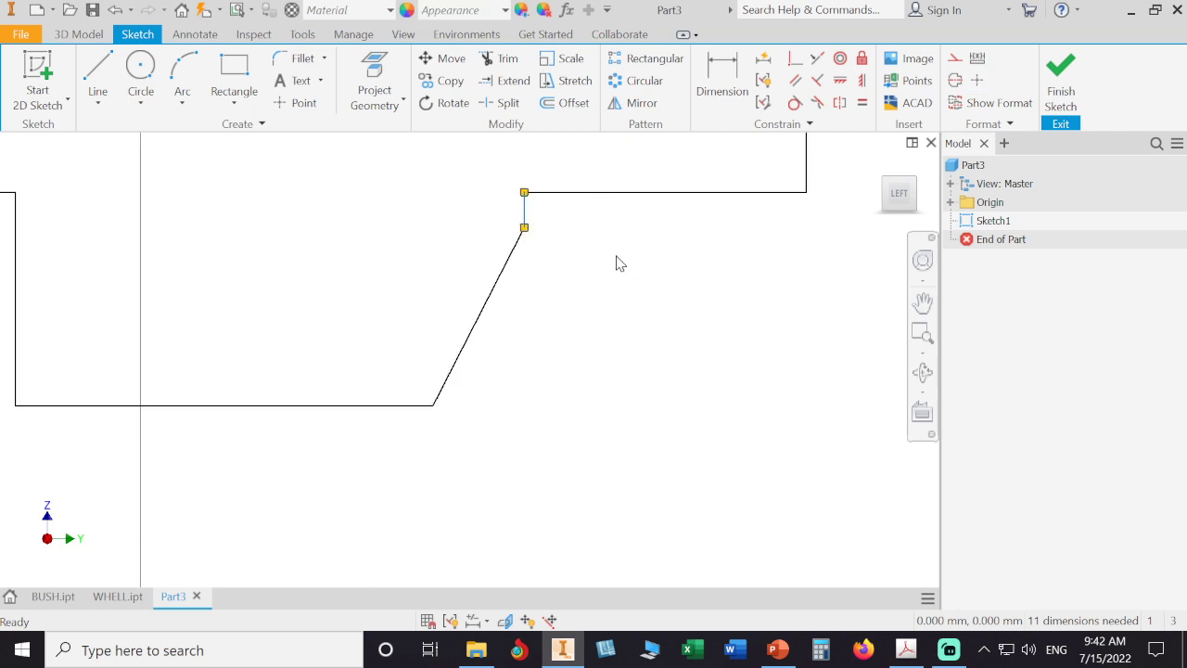
left_click_drag(524, 228, 518, 191)
scroll(610, 264, "down", 5)
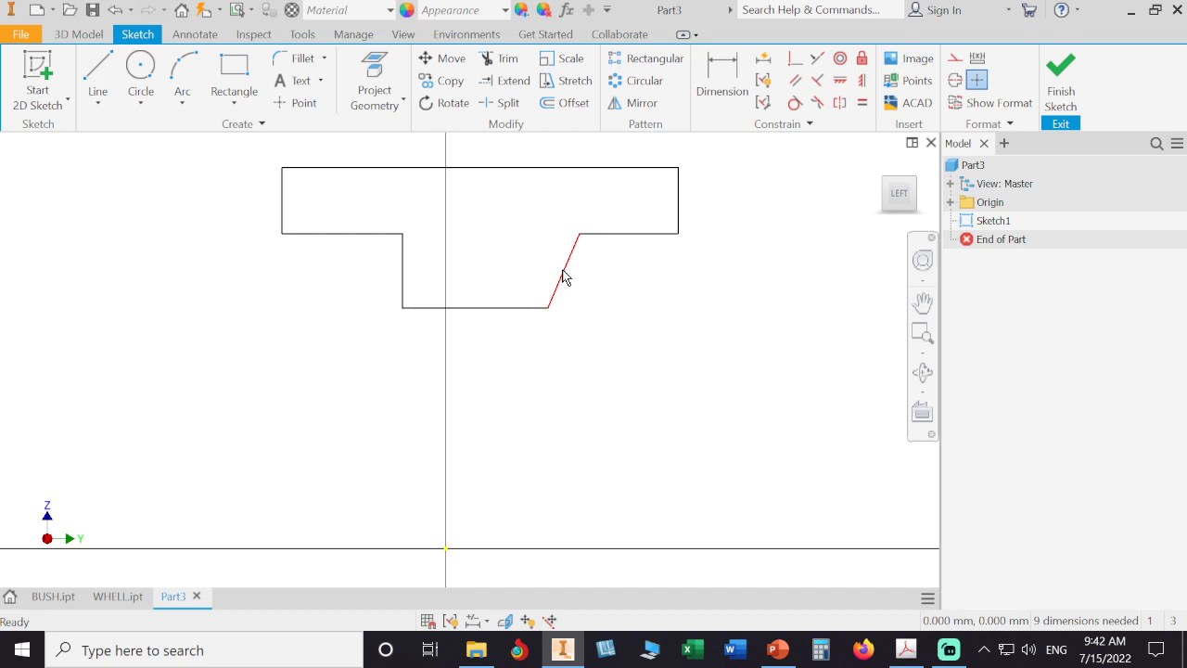
- Constrain the slanted line perpendicular to the flange's right lower edge, making it vertical
left_click(820, 83)
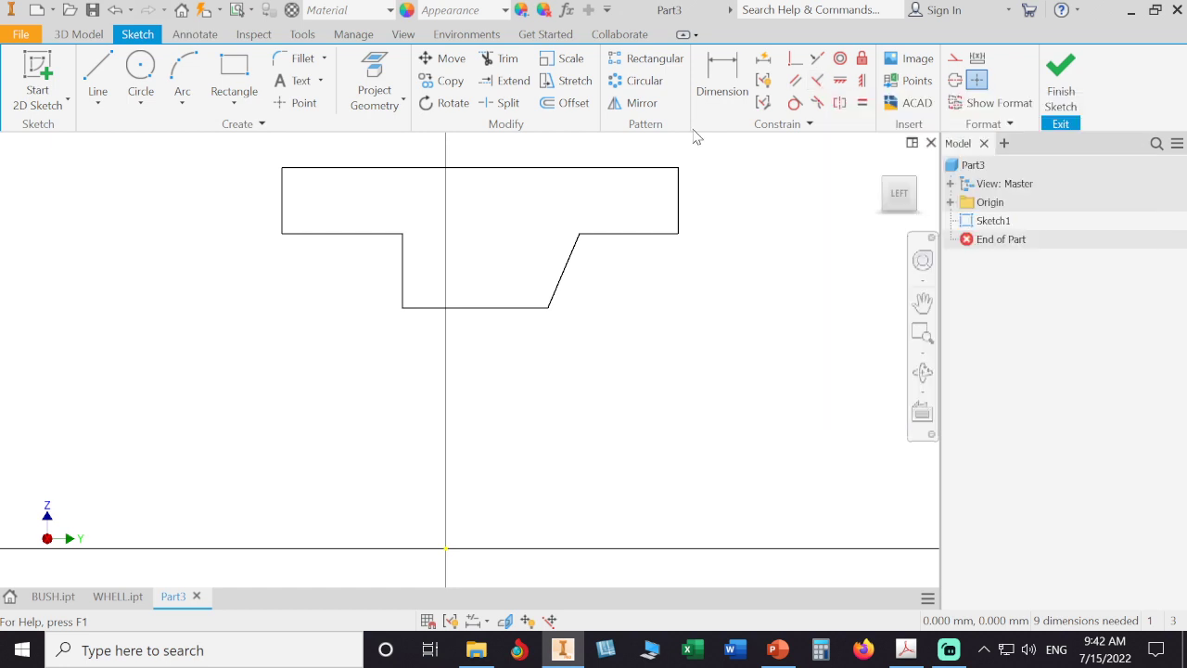
left_click(629, 234)
left_click(568, 276)
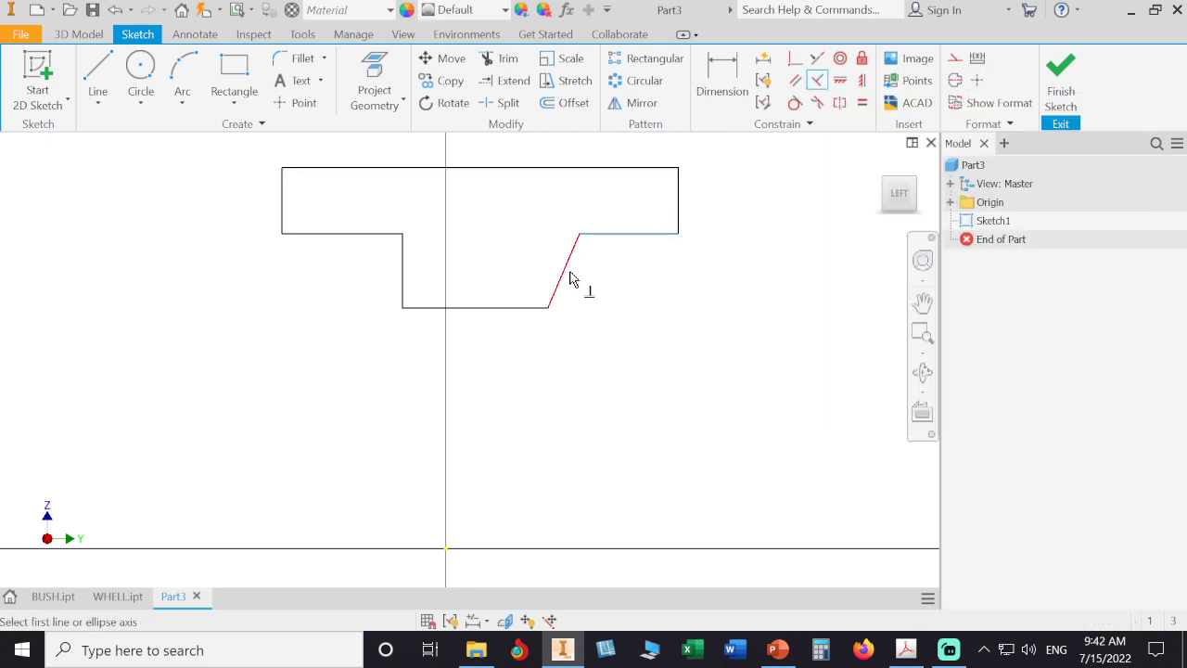
right_click(676, 294)
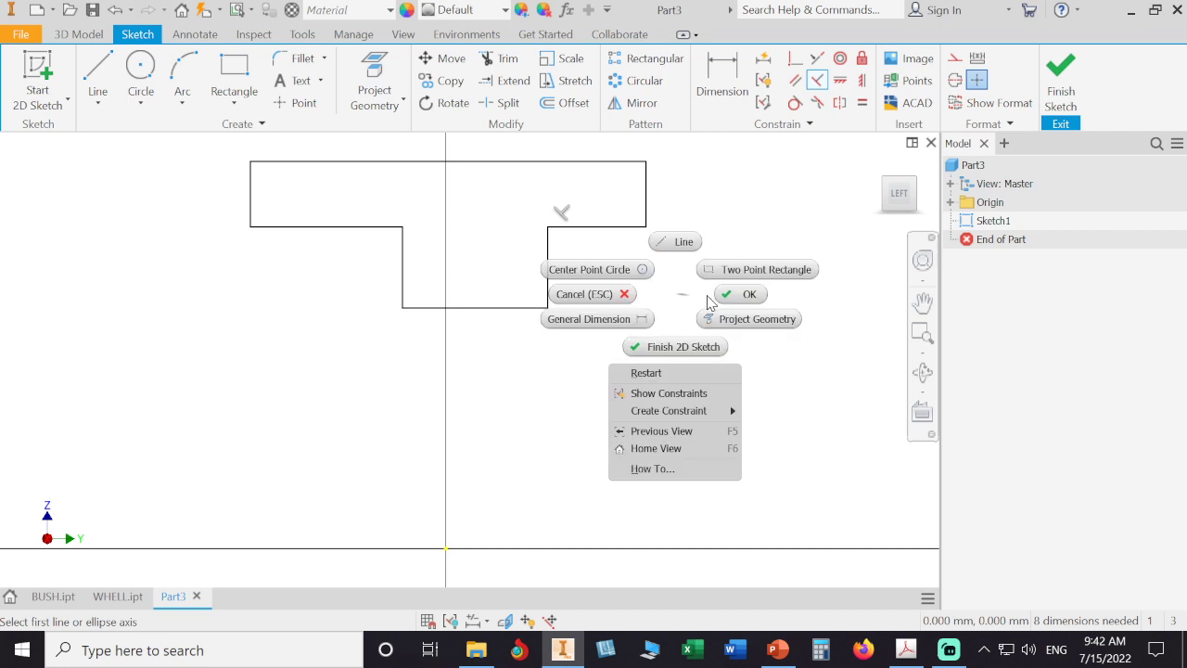
left_click(729, 295)
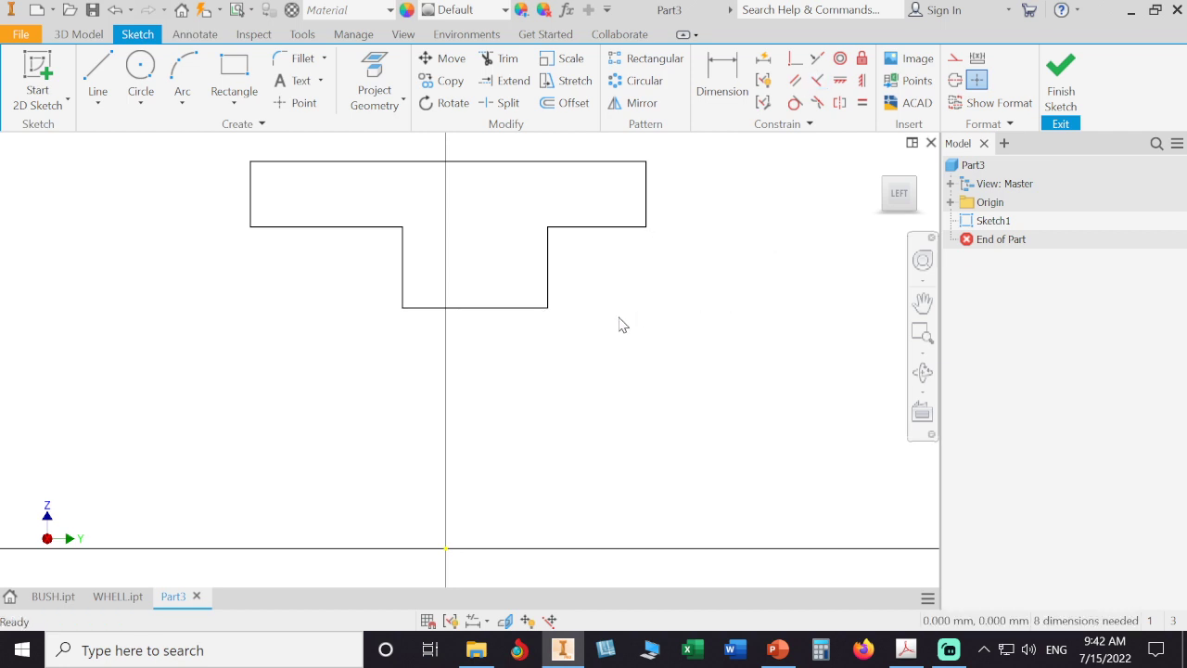
- Widen the stem by dragging both of its vertical sides outward
left_click_drag(403, 270, 327, 269)
mouse_move(549, 274)
left_mouse_down()
mouse_move(488, 275)
mouse_move(609, 278)
left_mouse_up()
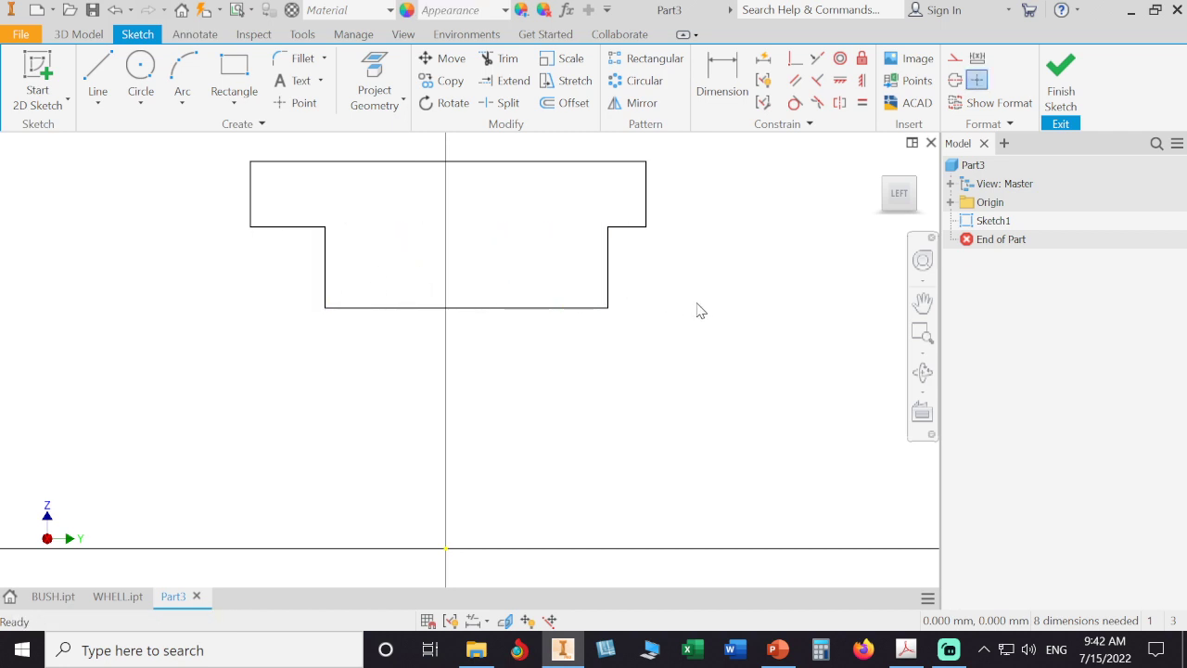
left_click(906, 650)
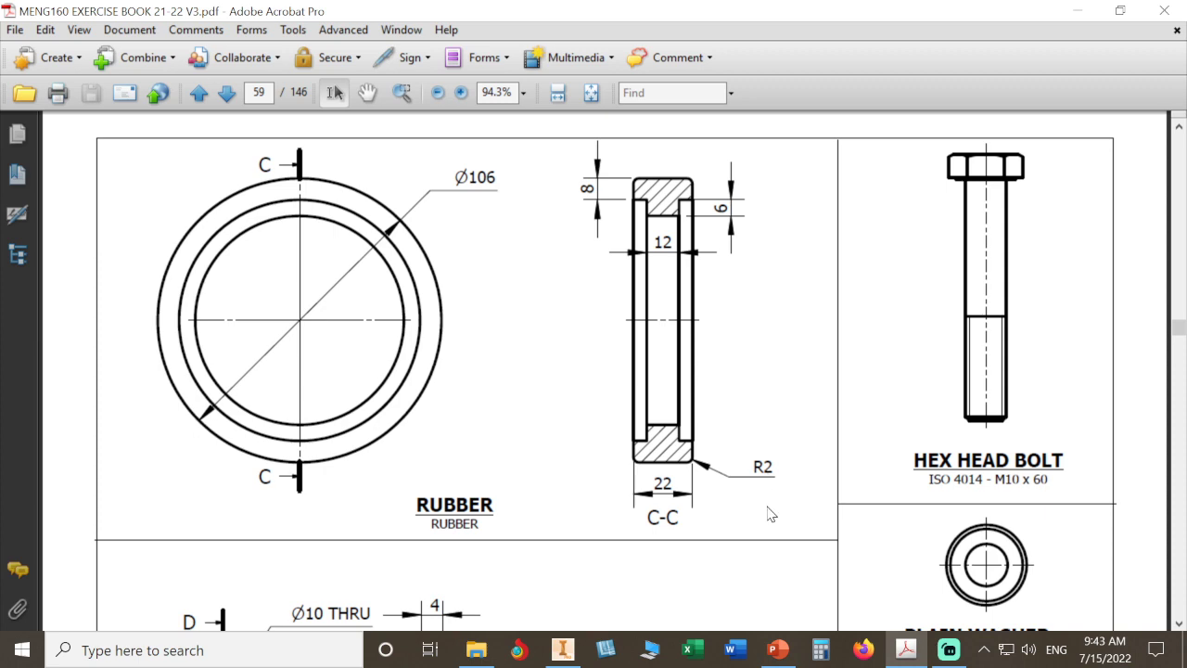
left_click(905, 649)
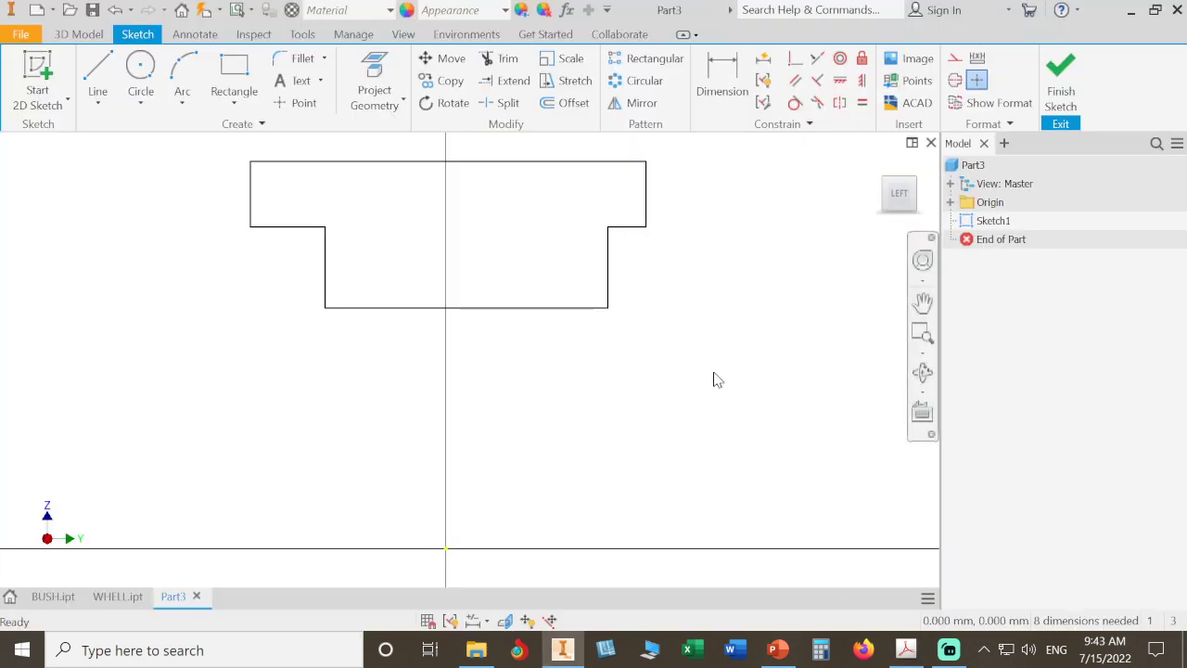
- Dimension the stem's bottom edge to 12 mm
left_click(718, 83)
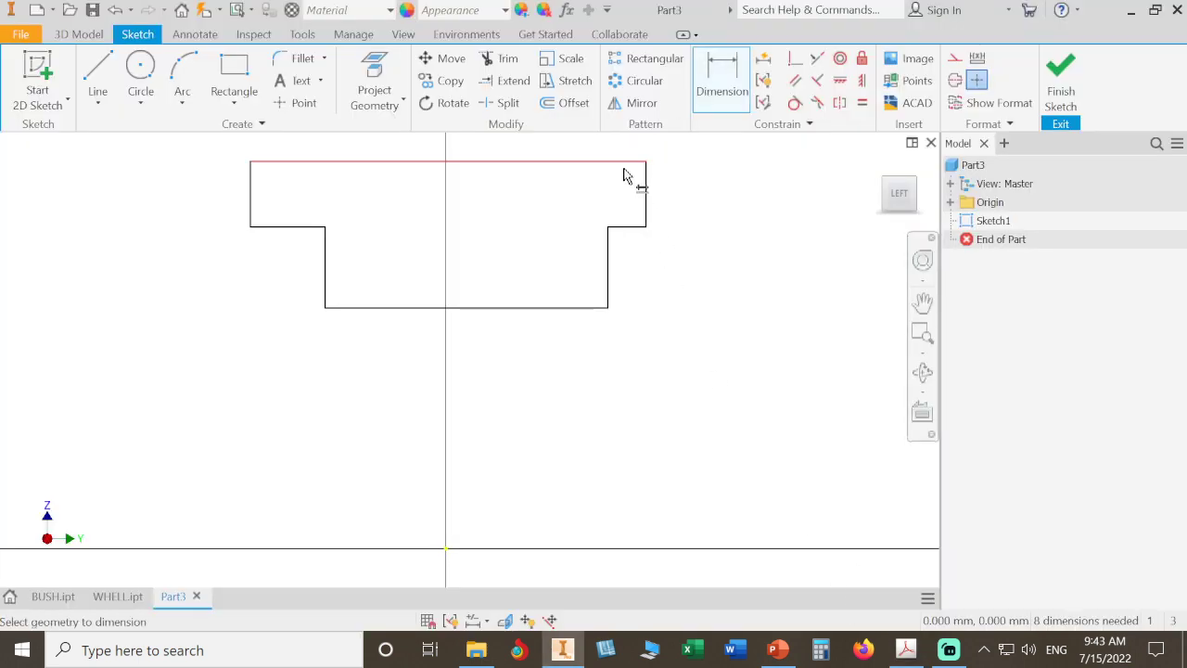
left_click(516, 328)
left_click(512, 357)
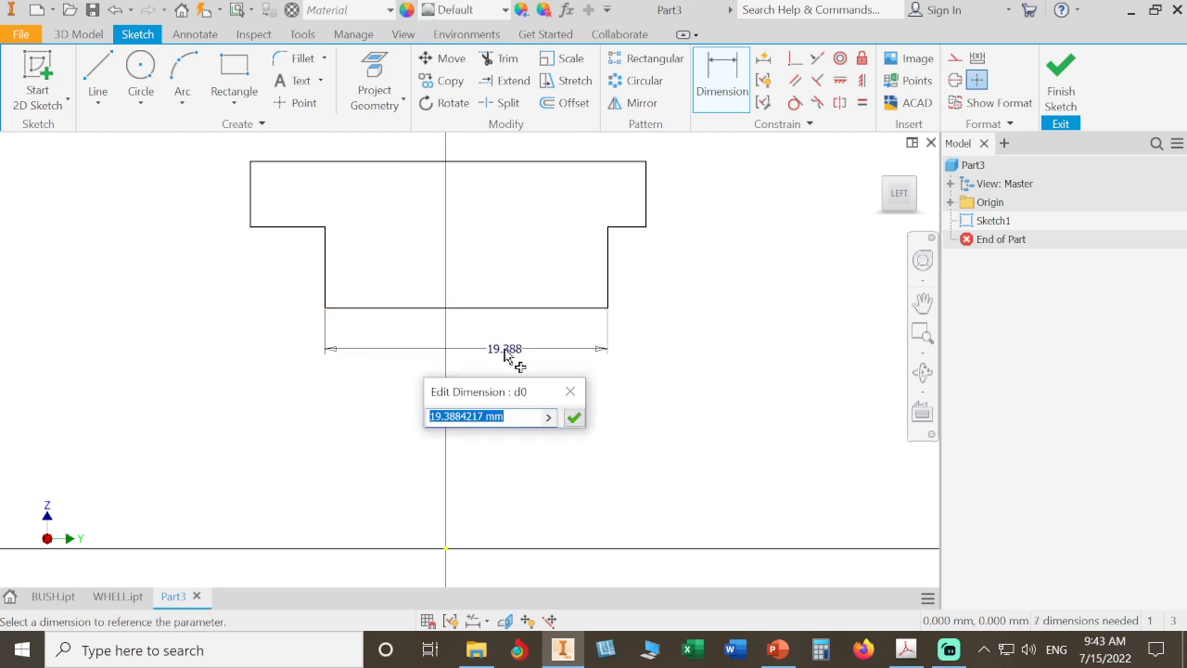
type("12")
key("Return")
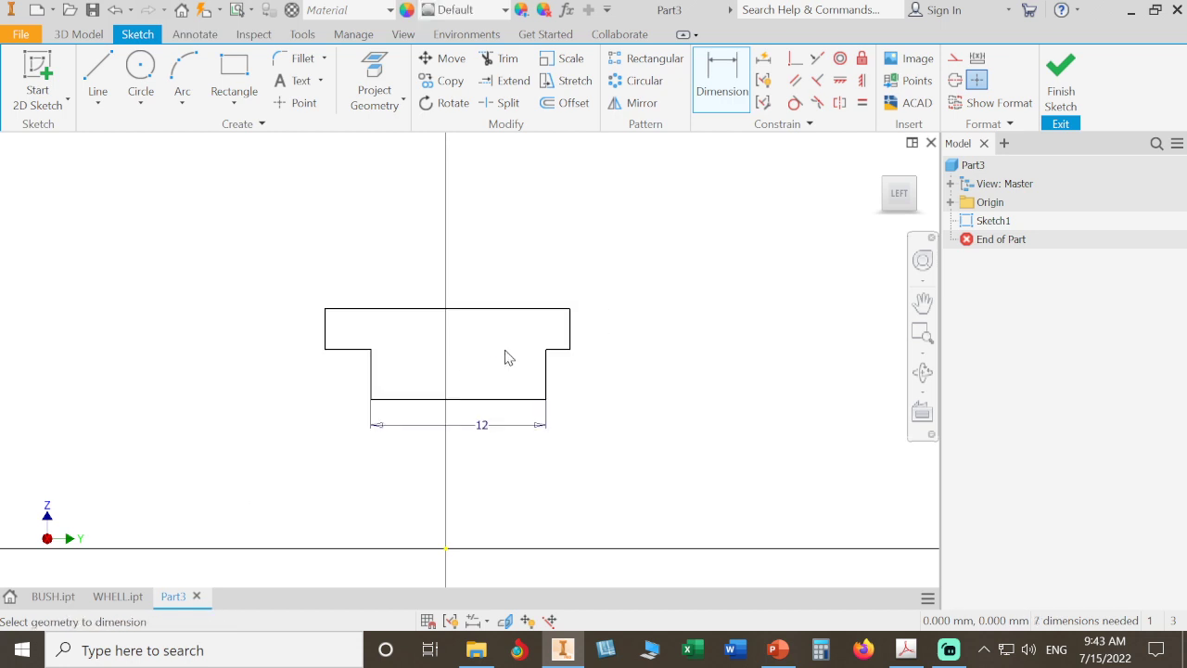
- Dimension the flange's overall top width to 22 mm
left_click(511, 309)
left_click(498, 243)
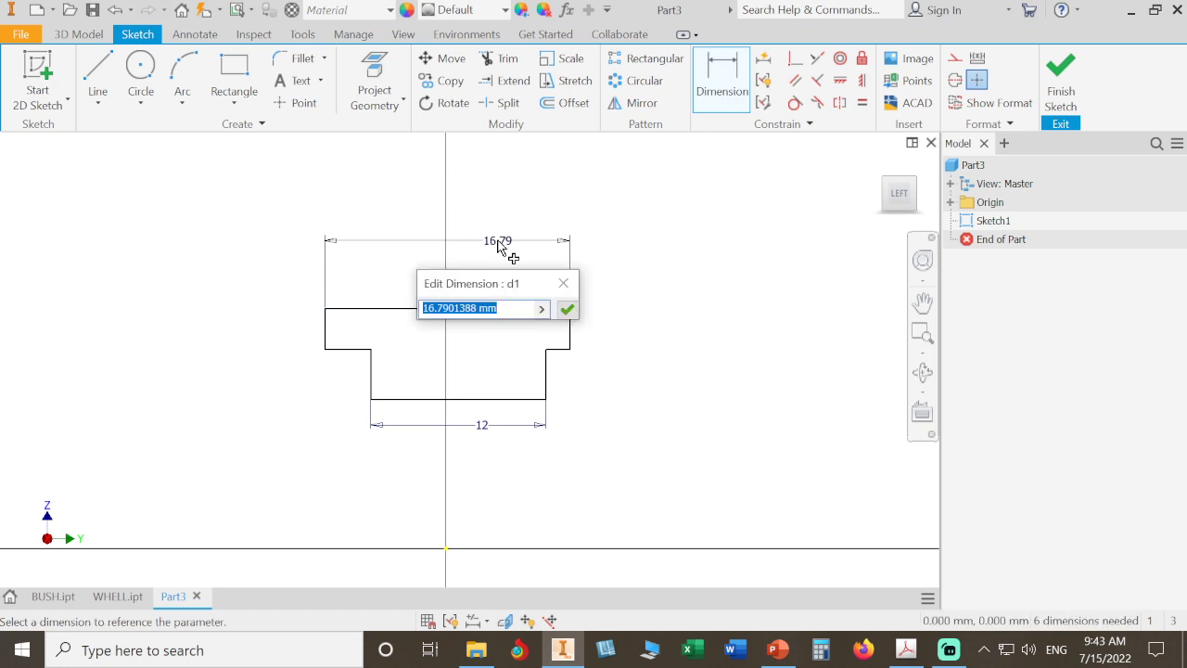
type("22")
key("Return")
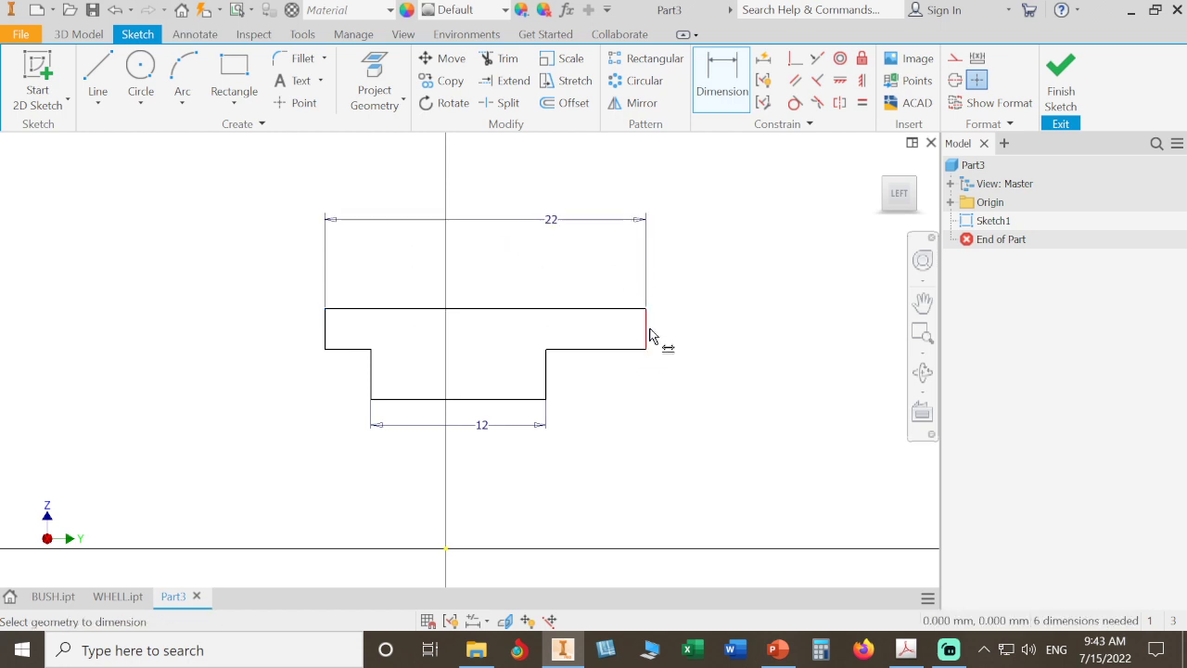
- Dimension the stem's height below the flange to 6 mm
left_click(905, 651)
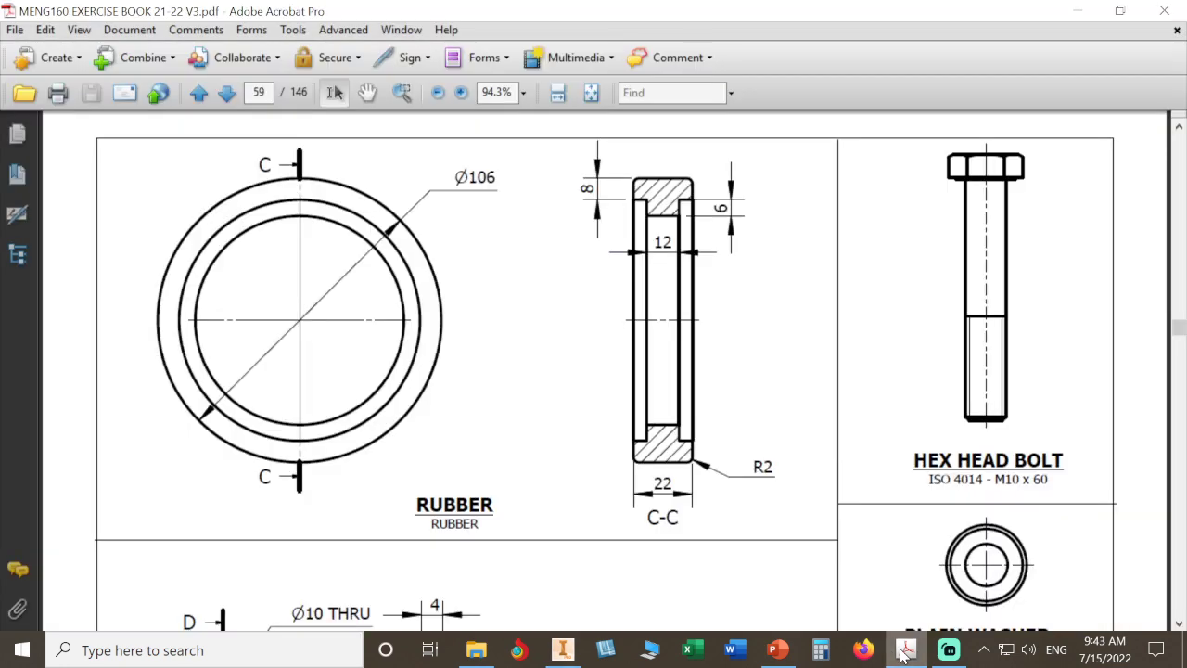
left_click(905, 650)
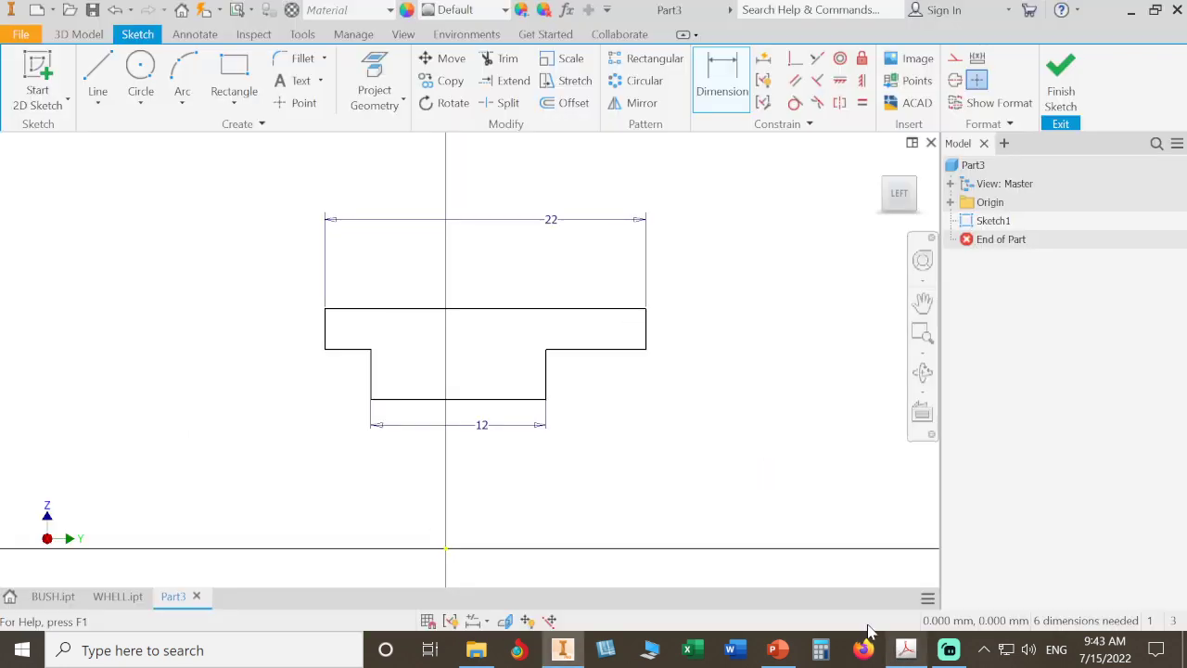
left_click(545, 381)
left_click(769, 422)
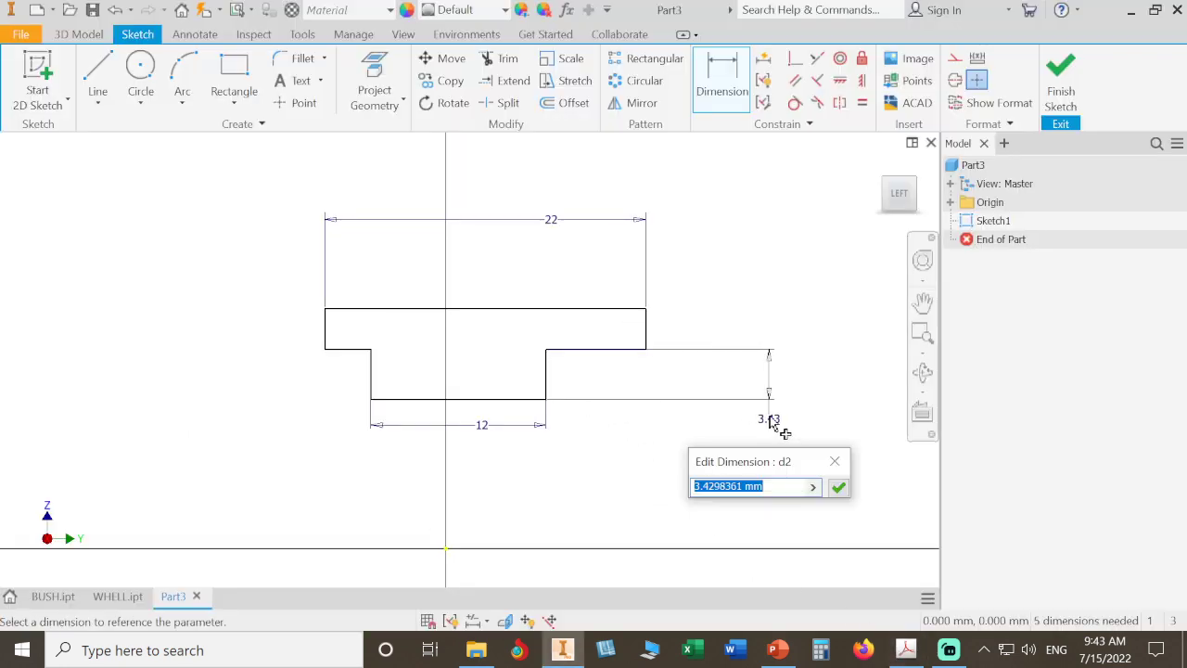
type("4")
key("Return")
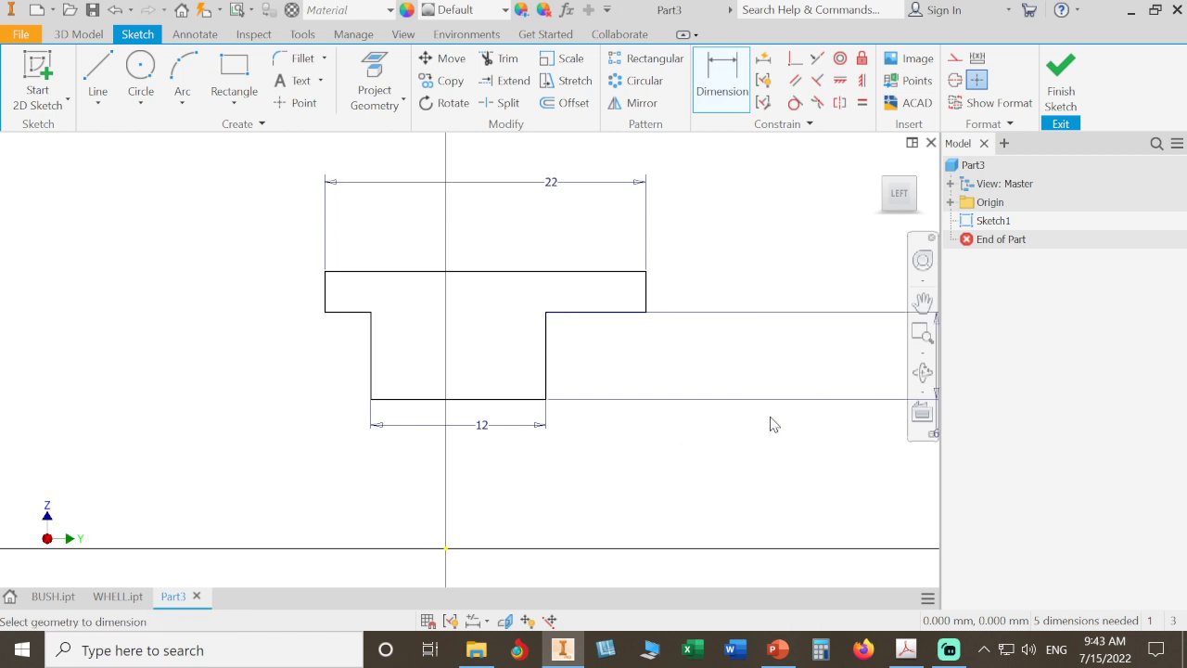
- Dimension the flange's thickness to 8 mm and leave the Dimension command
left_click(646, 298)
left_click(779, 275)
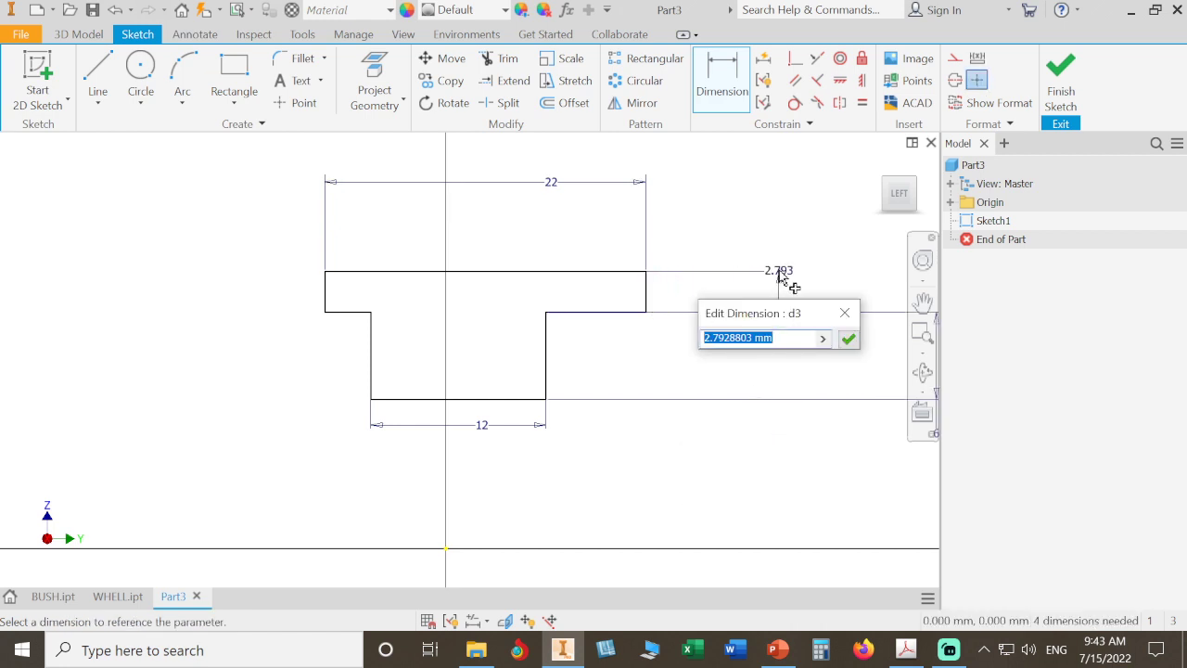
type("4")
key("Return")
scroll(724, 274, "down", 5)
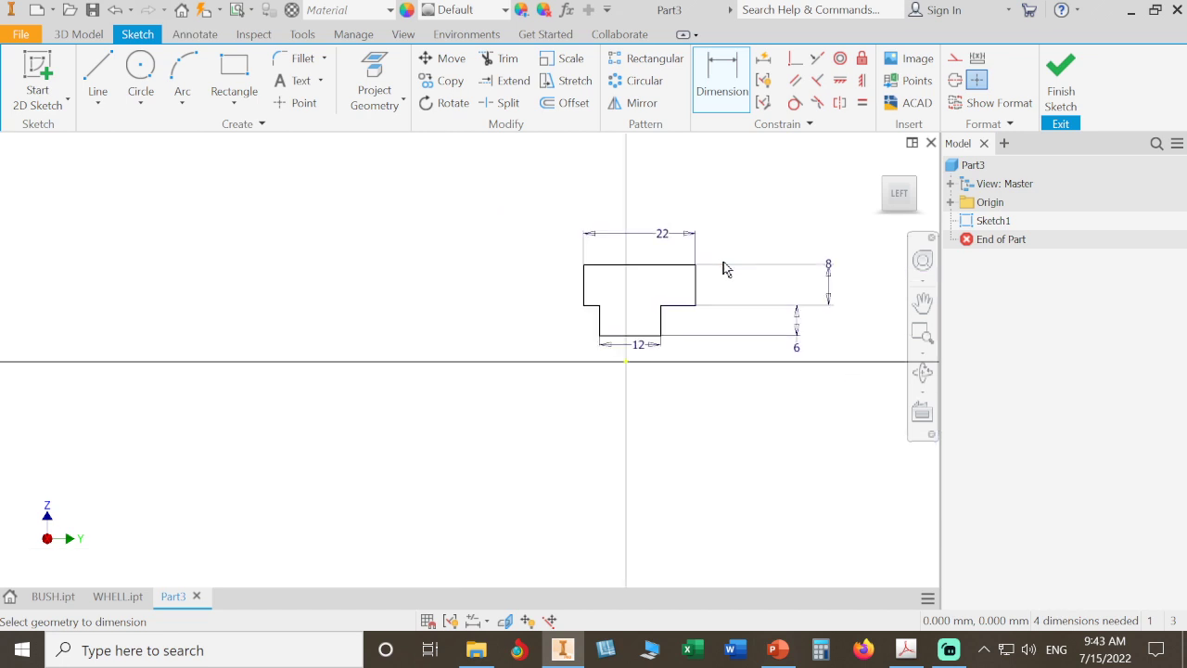
right_click(742, 226)
left_click(793, 220)
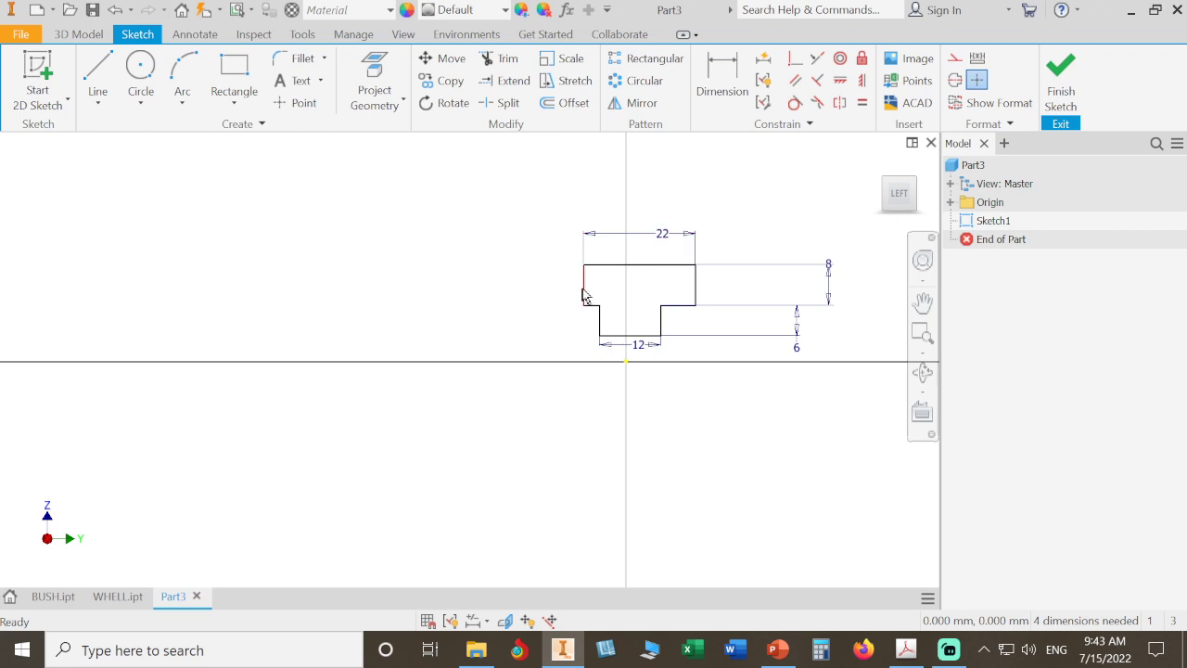
- Shift the flange over the stem and constrain its two lower ledge edges to be equal
left_click_drag(585, 289, 522, 281)
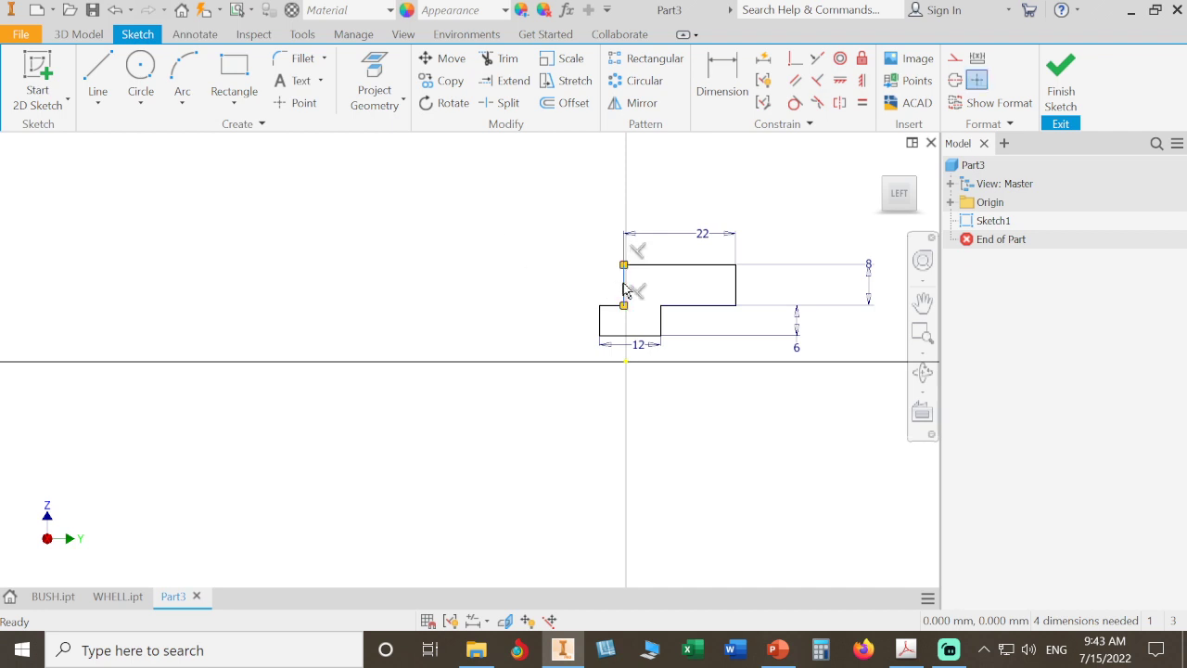
left_click_drag(627, 286, 559, 294)
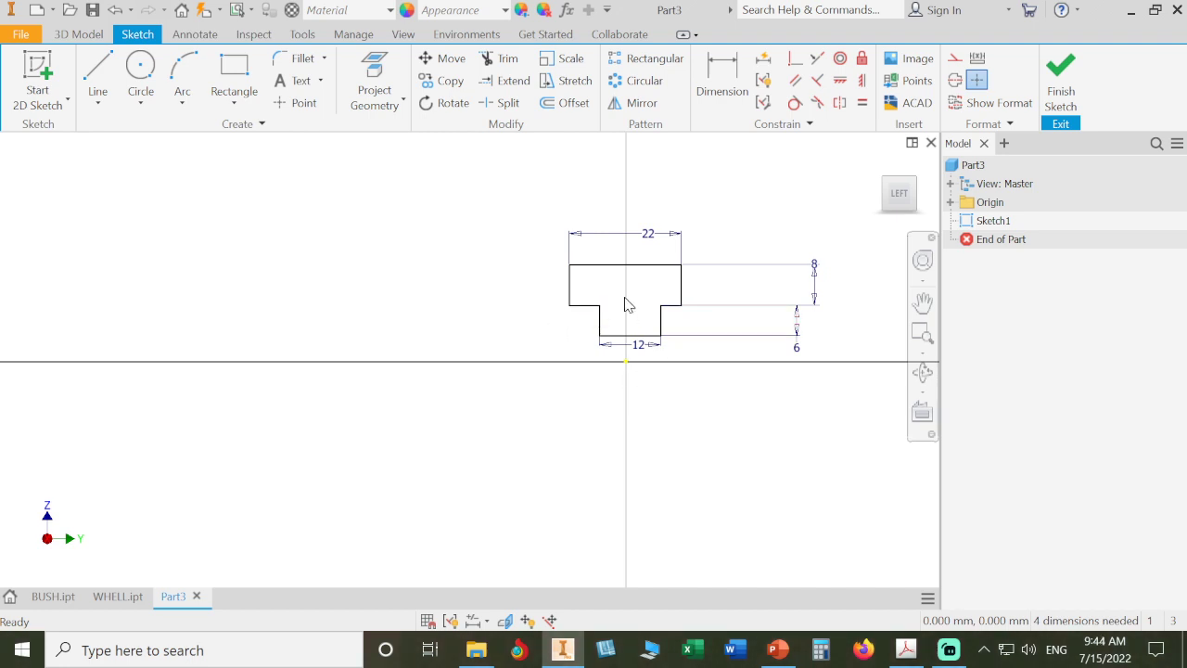
left_click(861, 105)
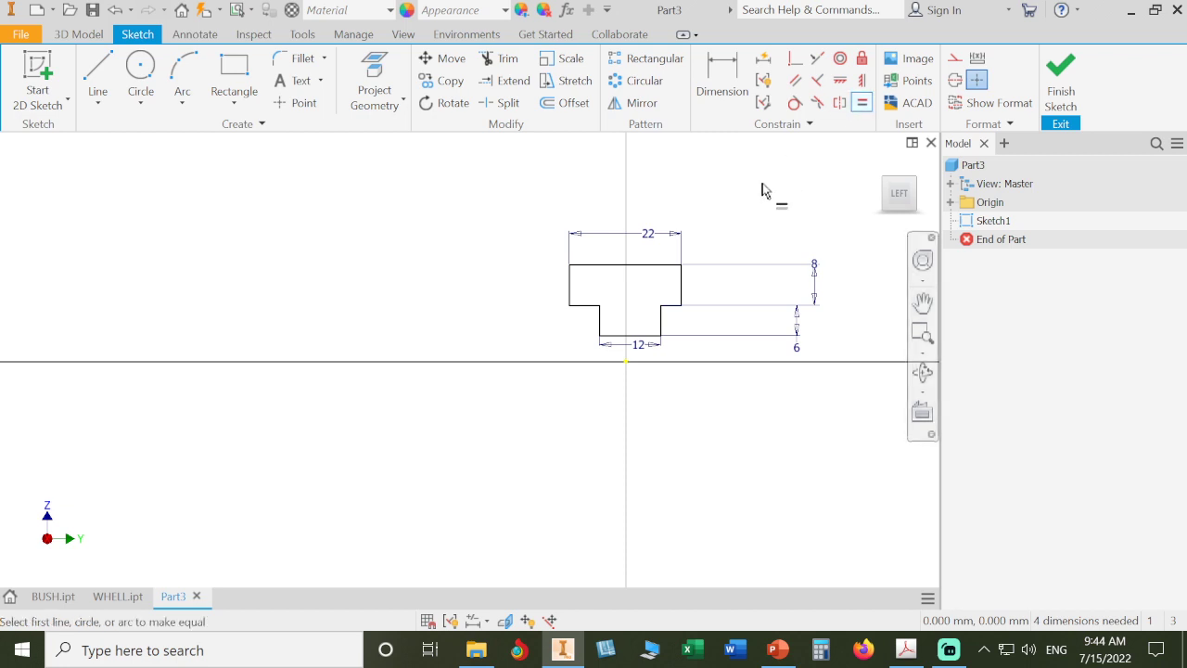
left_click(671, 305)
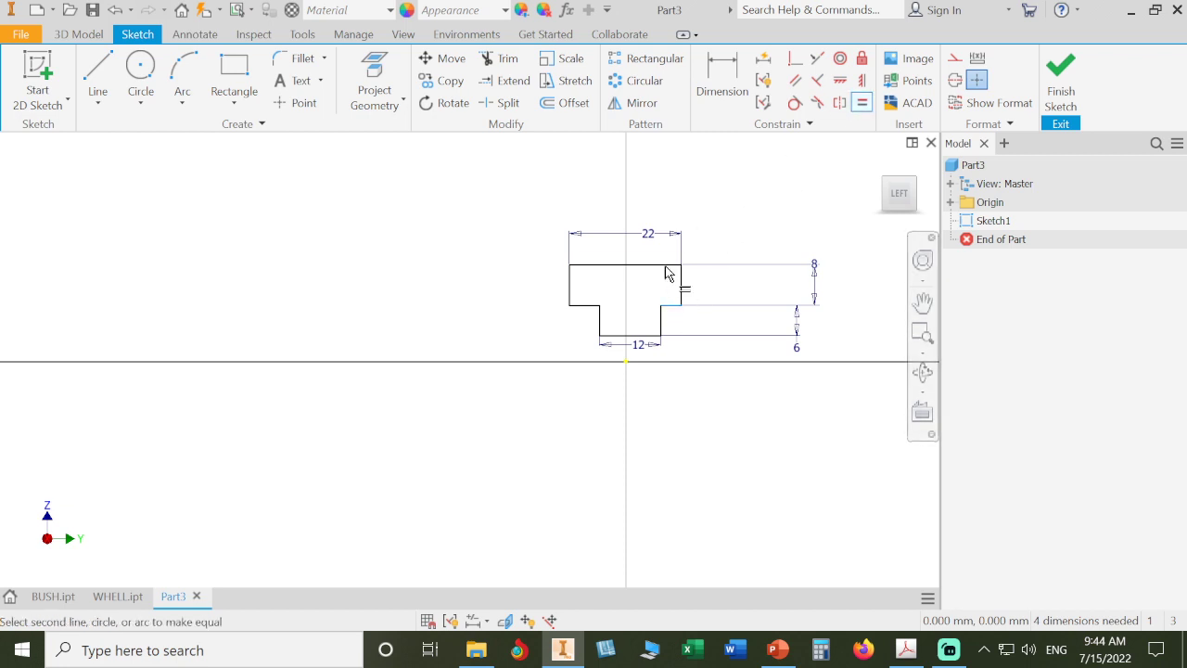
left_click(584, 306)
right_click(455, 253)
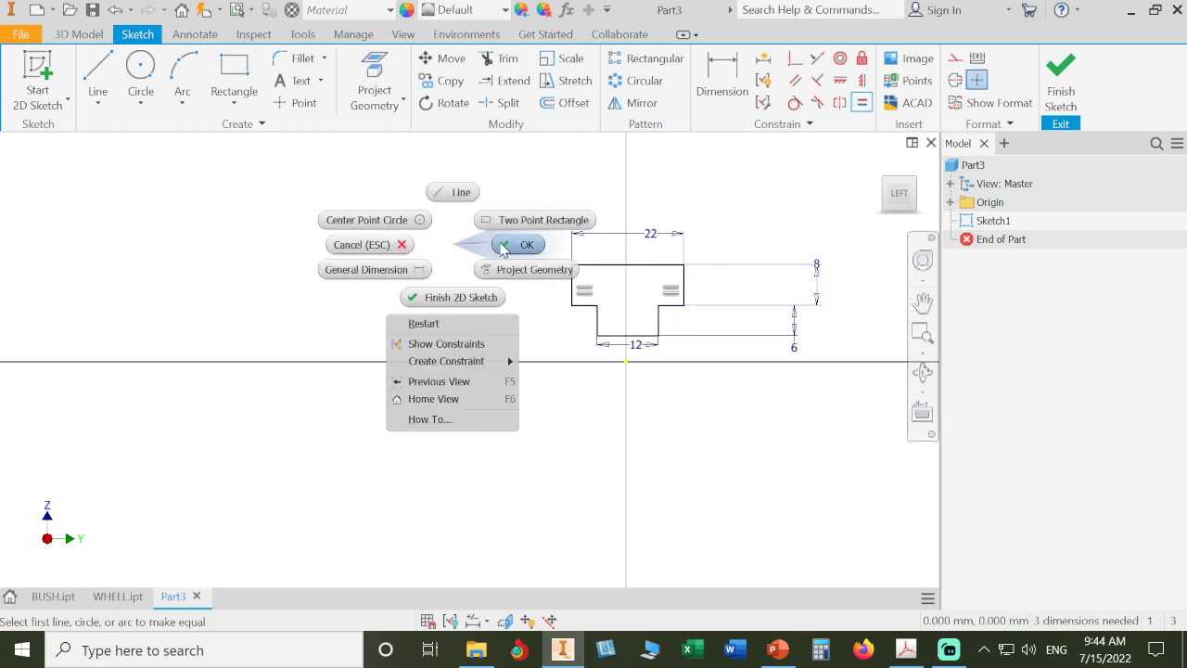
left_click(478, 249)
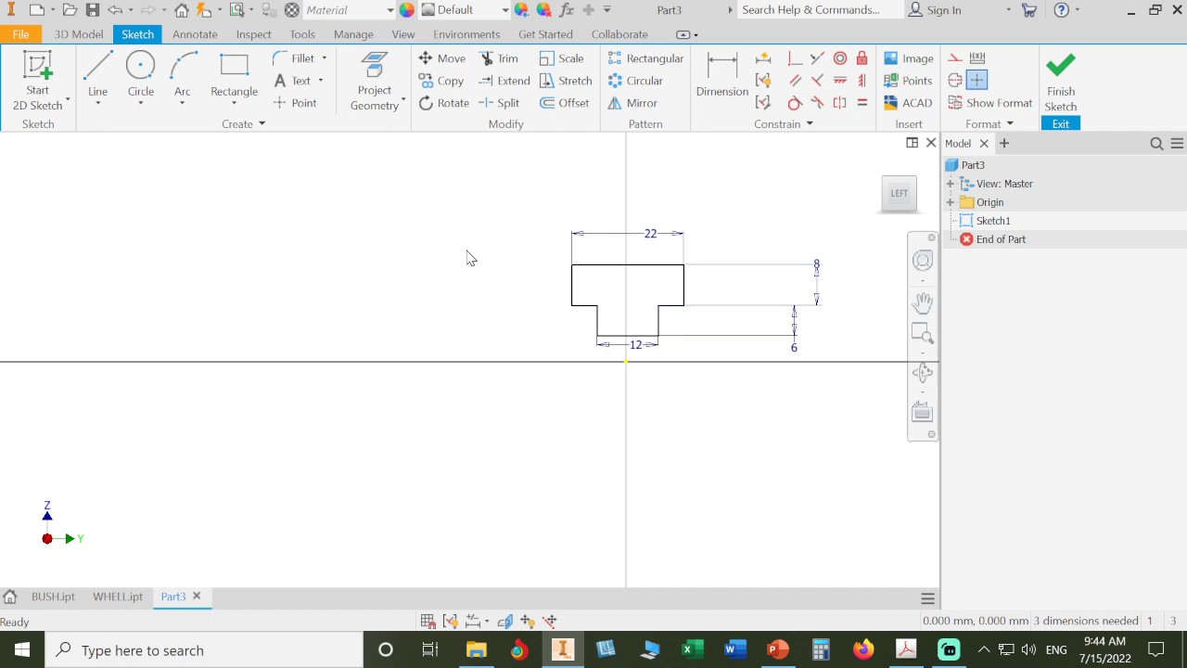
- Drag the whole profile to the left of the vertical axis
mouse_move(572, 283)
left_mouse_down()
mouse_move(517, 286)
mouse_move(378, 239)
mouse_move(474, 196)
mouse_move(362, 239)
left_mouse_up()
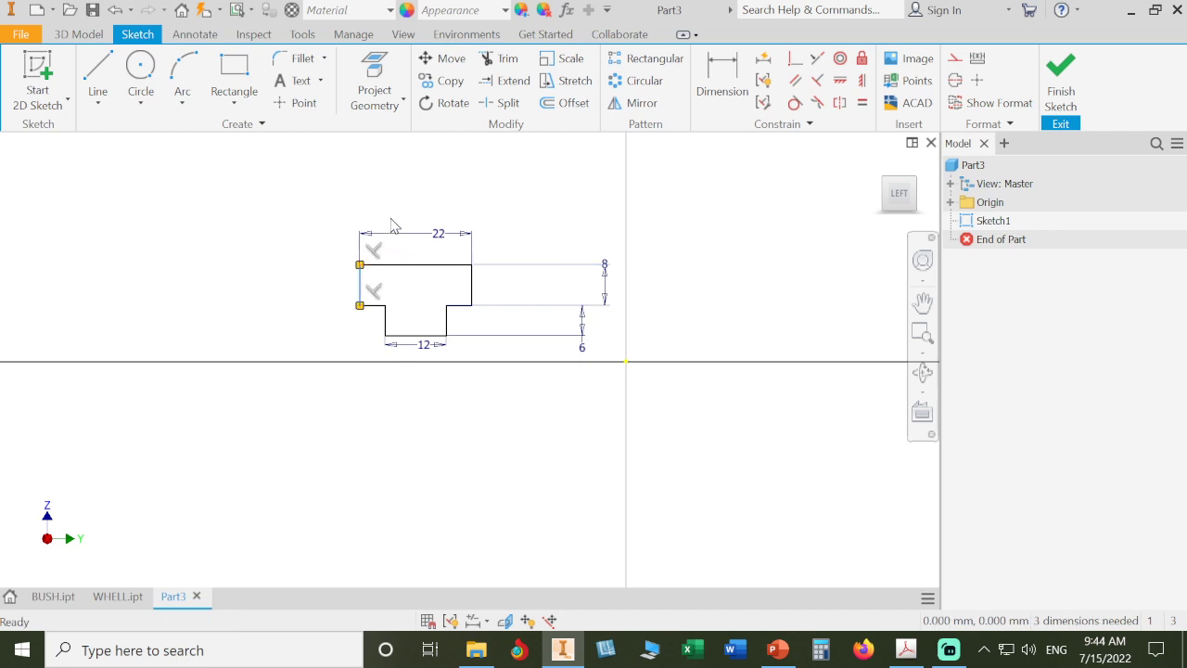
left_click(515, 168)
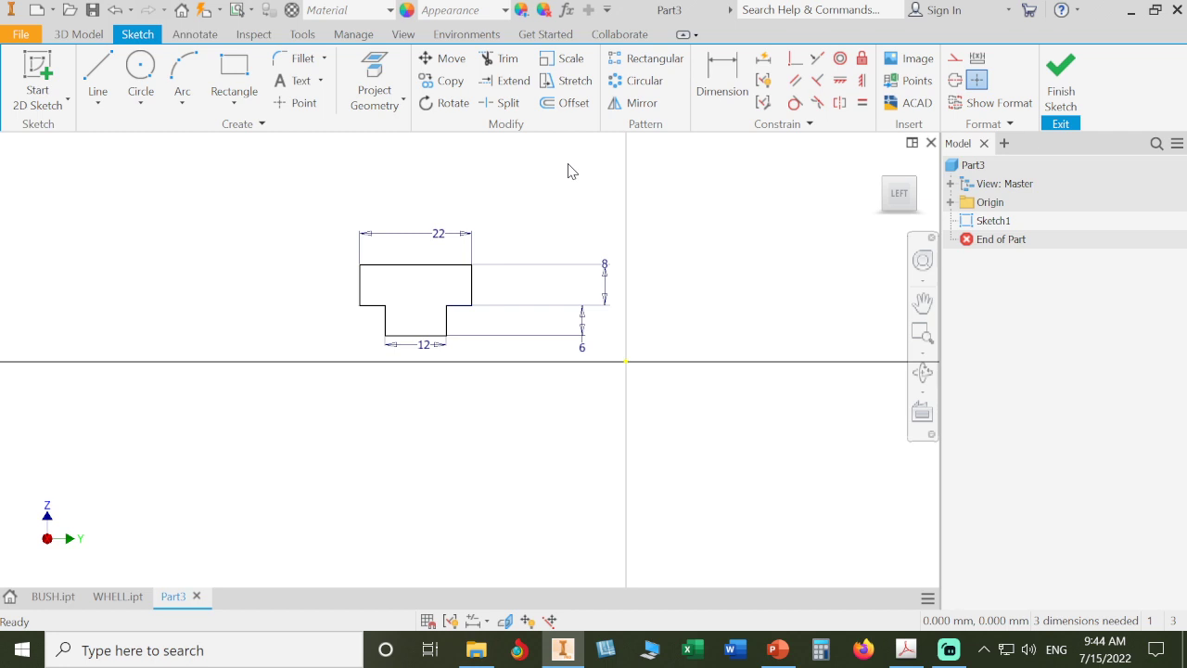
- Try to apply a Vertical constraint to the stem's left side
left_click(863, 83)
scroll(445, 357, "up", 5)
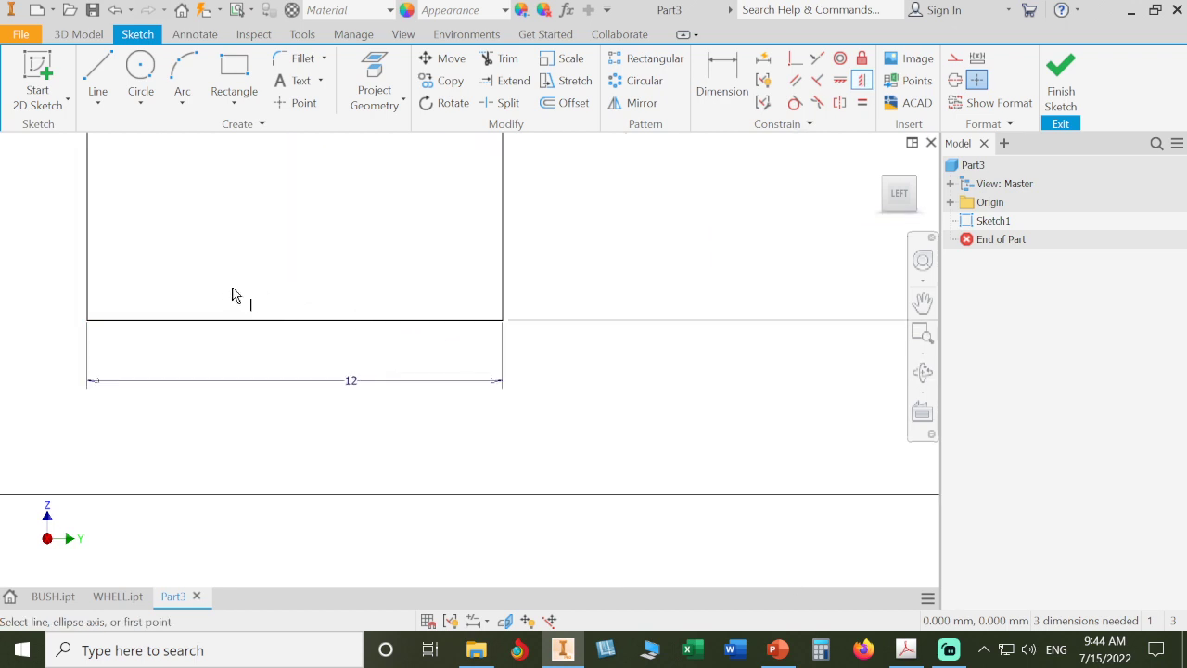
scroll(236, 294, "down", 3)
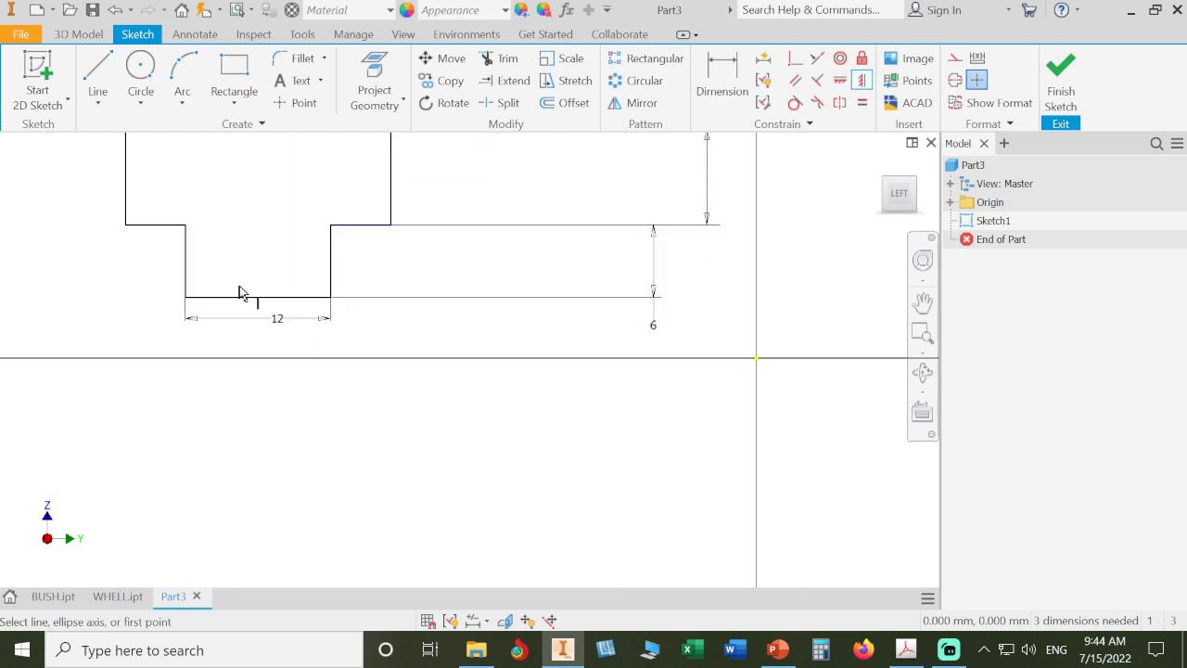
left_click(185, 283)
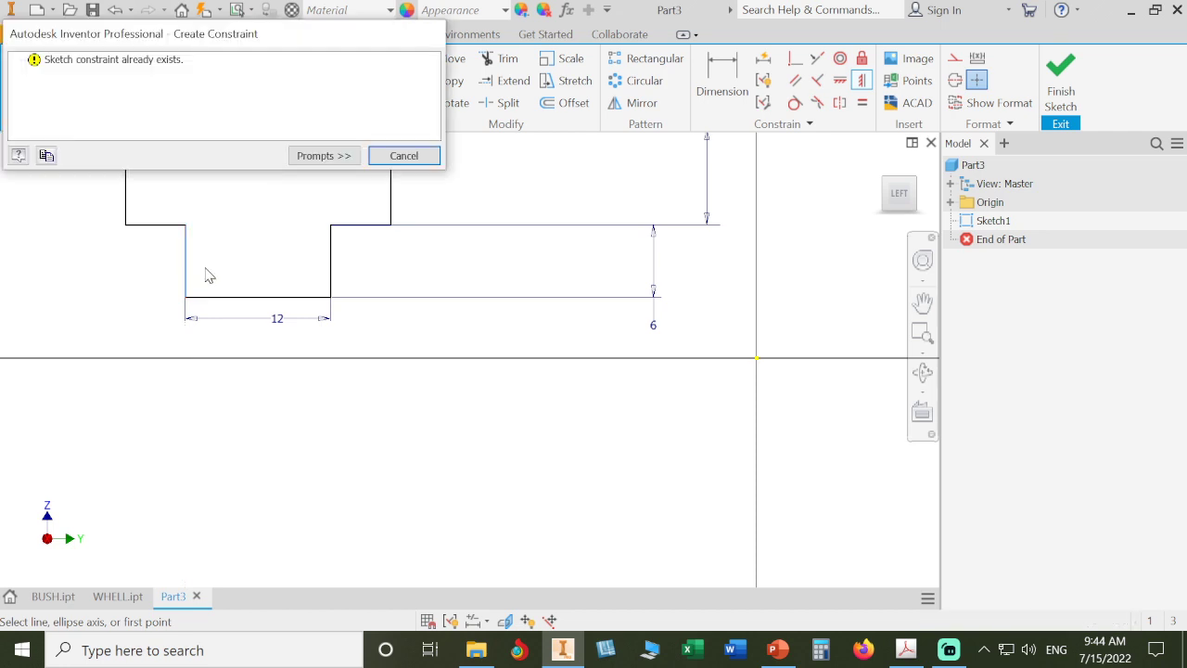
left_click(403, 156)
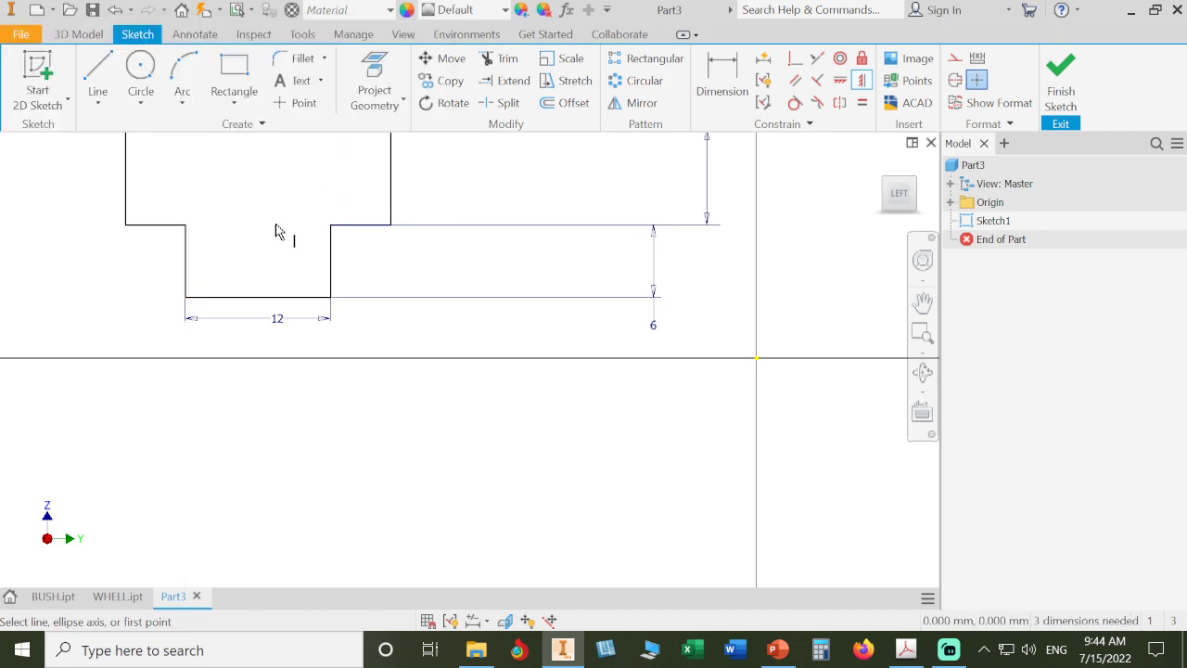
- Constrain the stem's left side to be perpendicular to its bottom edge
left_click(817, 81)
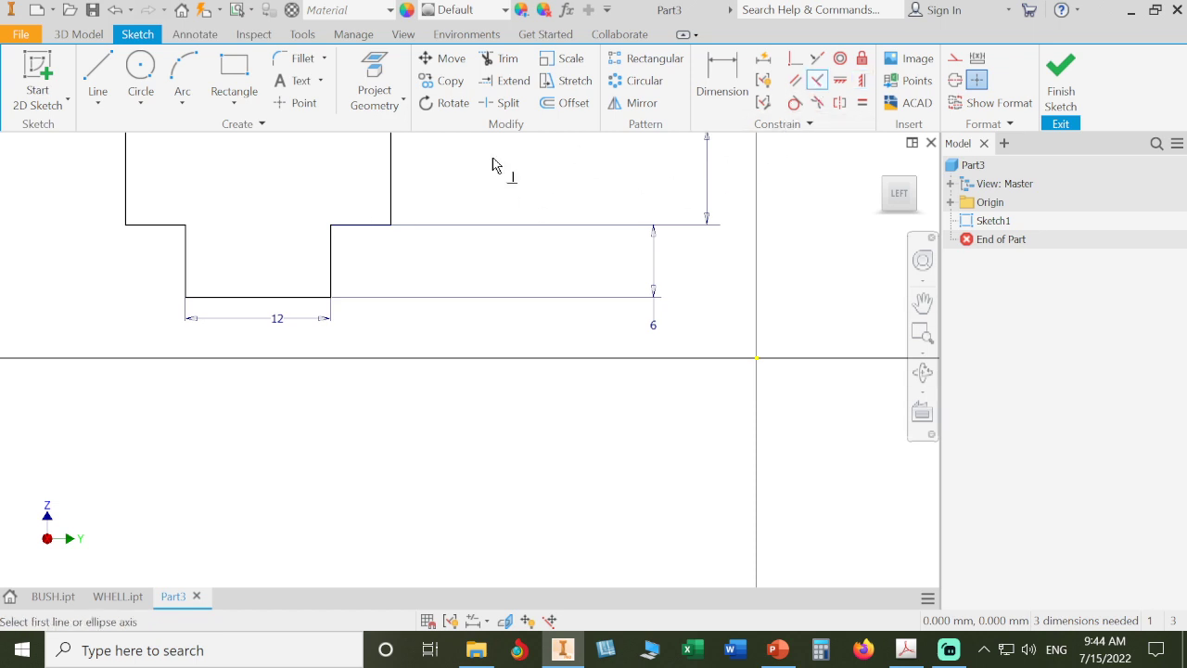
left_click(171, 235)
left_click(187, 254)
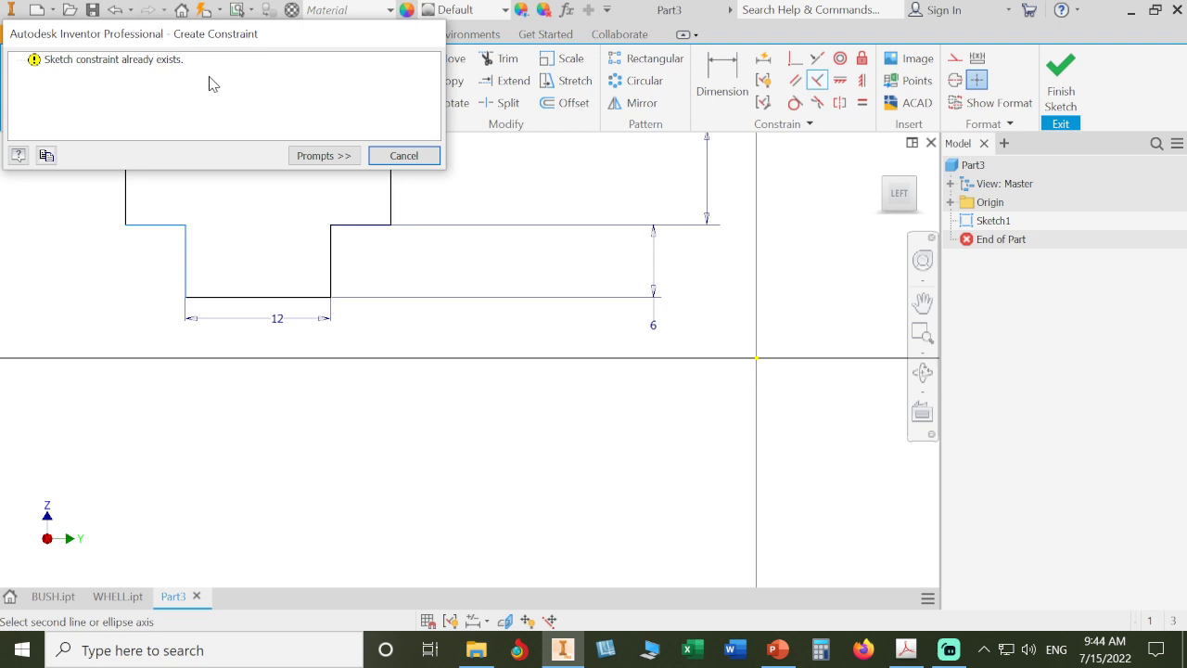
left_click(386, 155)
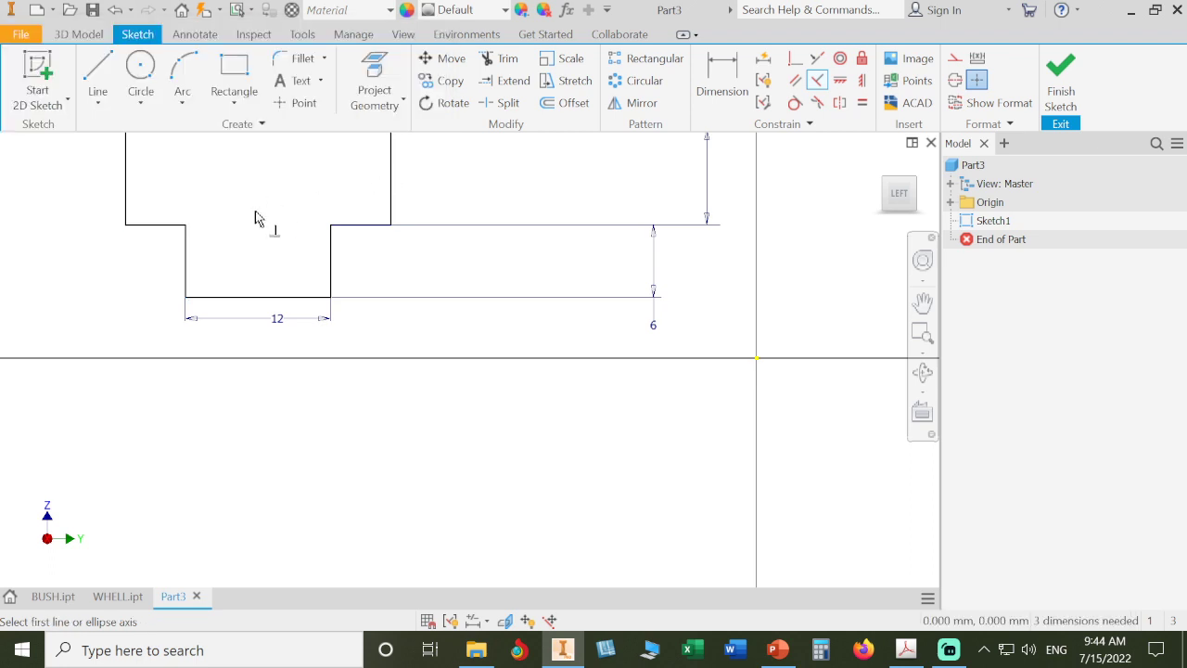
left_click(188, 276)
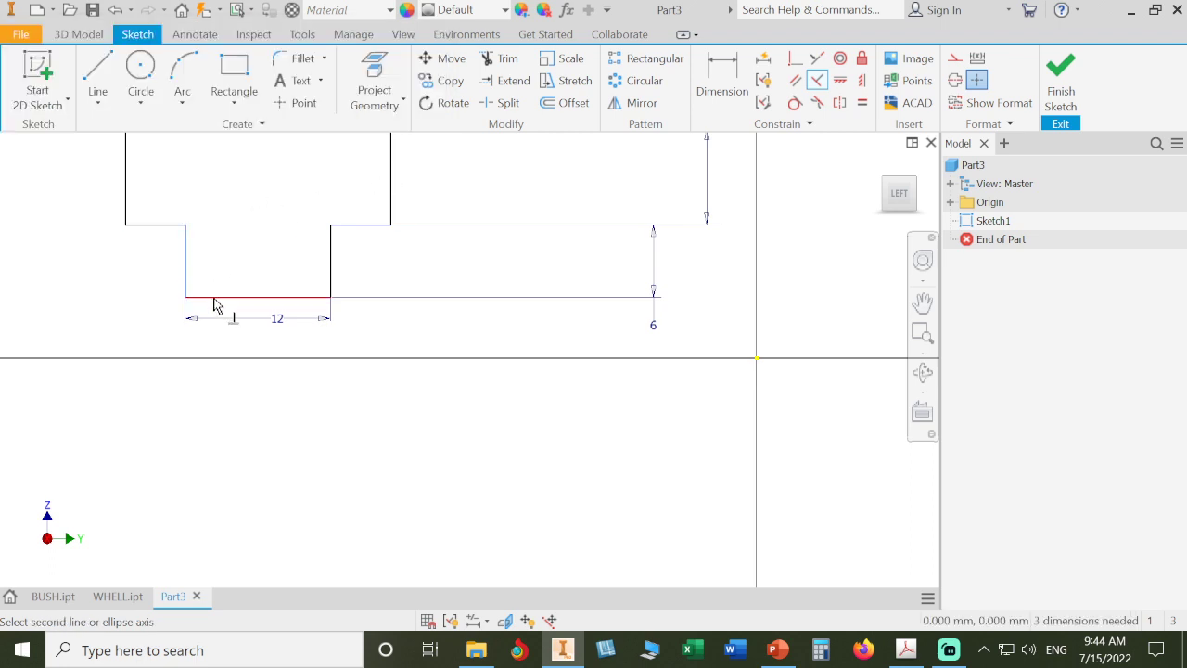
left_click(232, 293)
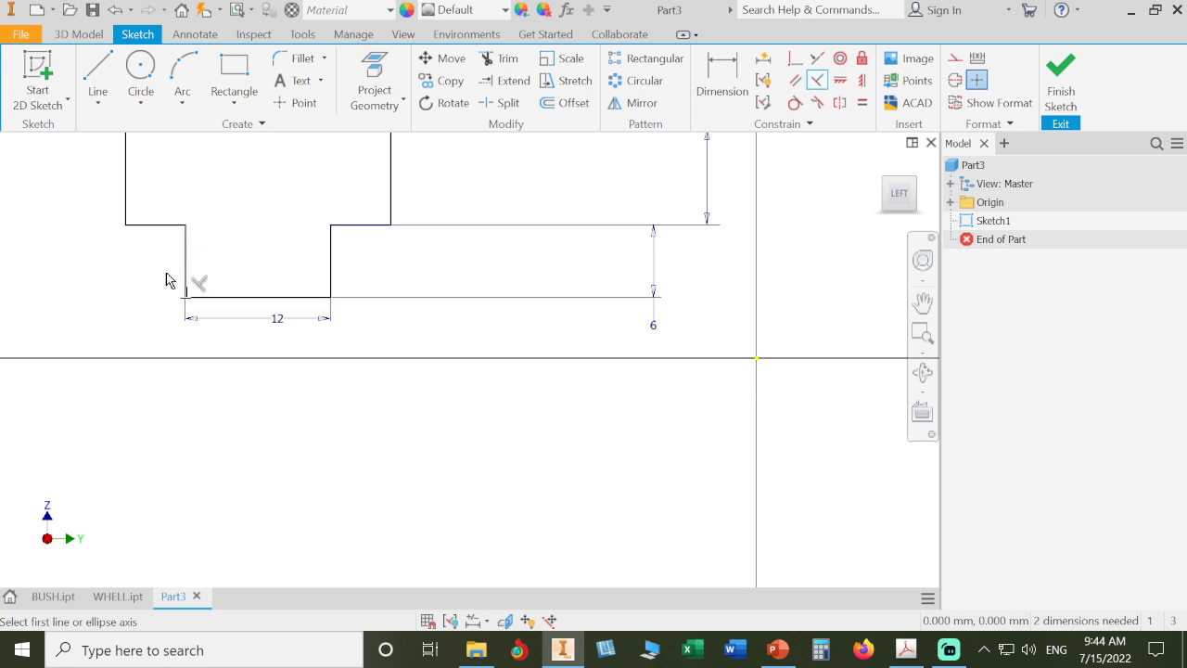
right_click(622, 169)
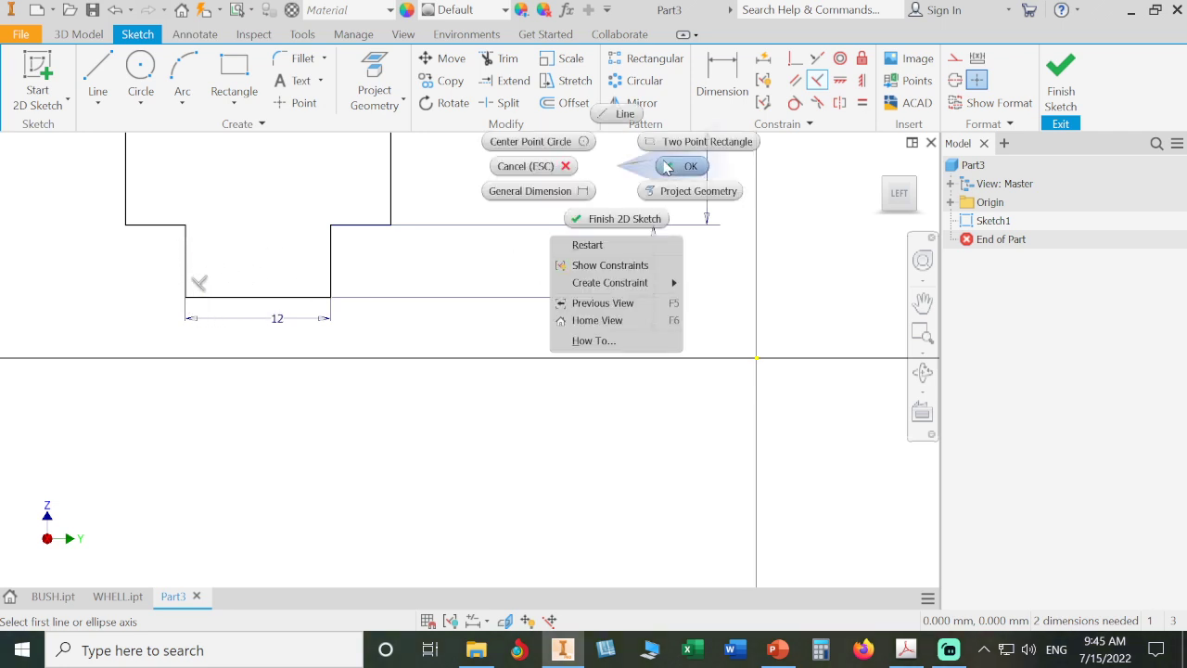
left_click(668, 167)
- Drag the profile upward so it sits over the vertical axis
scroll(588, 189, "down", 5)
middle_click_drag(587, 187, 617, 292)
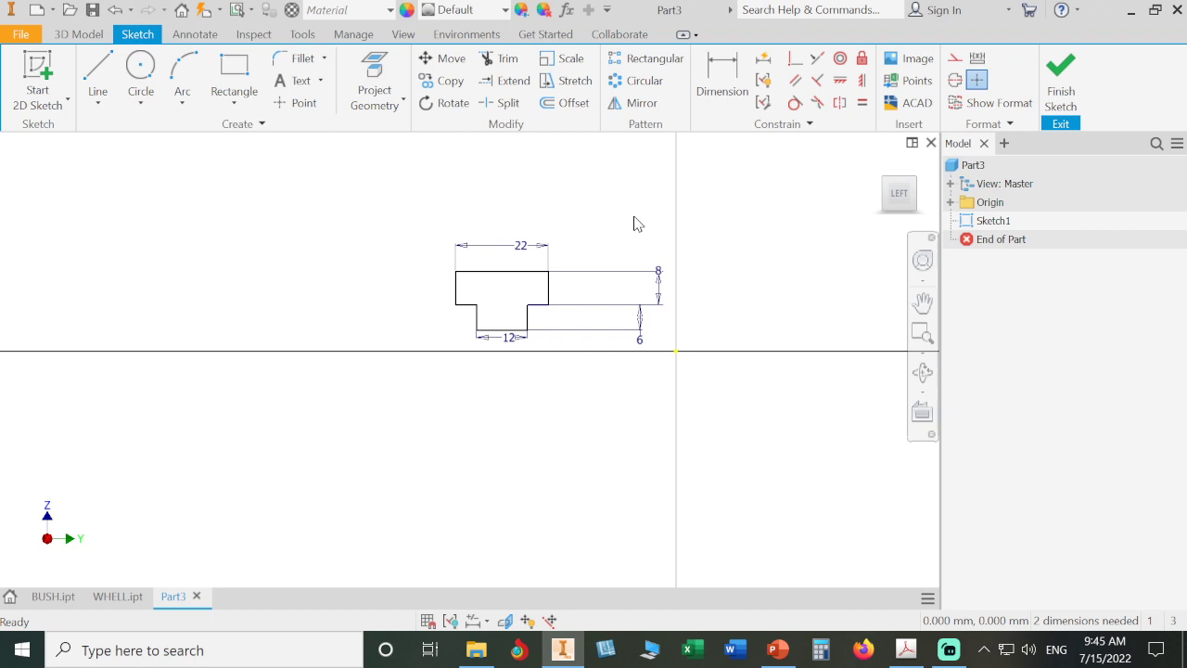
mouse_move(505, 271)
left_mouse_down()
mouse_move(529, 212)
mouse_move(519, 236)
mouse_move(277, 253)
mouse_move(480, 254)
mouse_move(491, 233)
mouse_move(485, 254)
mouse_move(678, 344)
mouse_move(733, 274)
mouse_move(600, 237)
mouse_move(735, 252)
mouse_move(681, 239)
mouse_move(699, 232)
left_mouse_up()
scroll(737, 284, "down", 2)
middle_click_drag(733, 277, 687, 313)
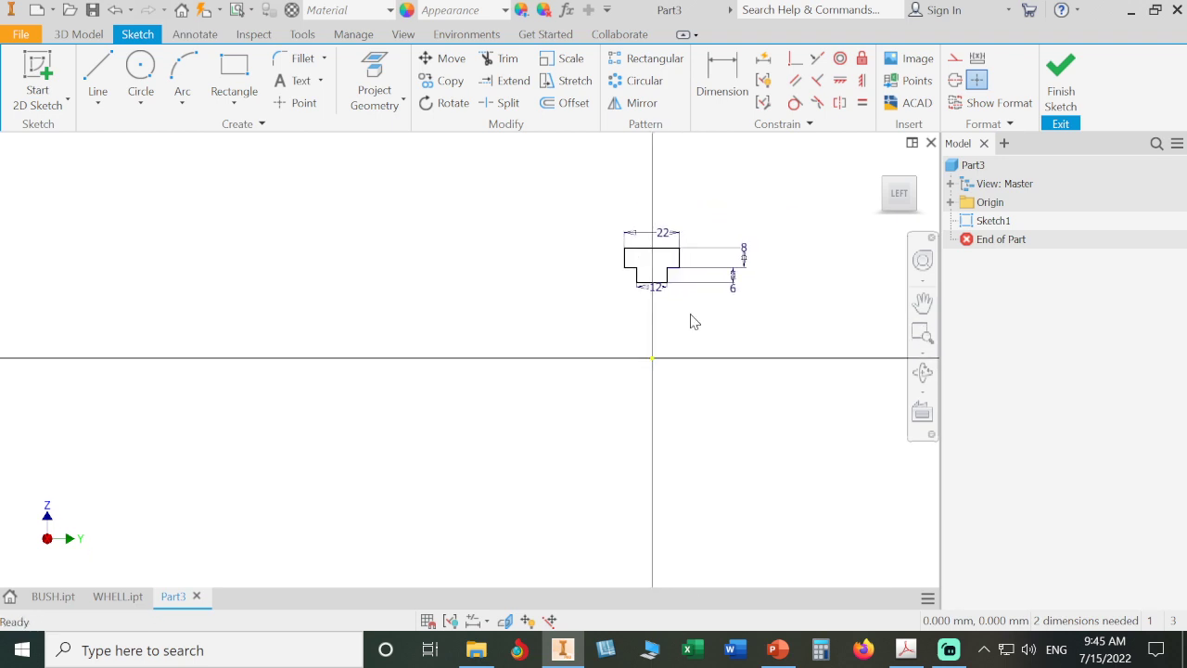
- Consult the rubber part's drawing in the exercise book PDF
left_click(902, 650)
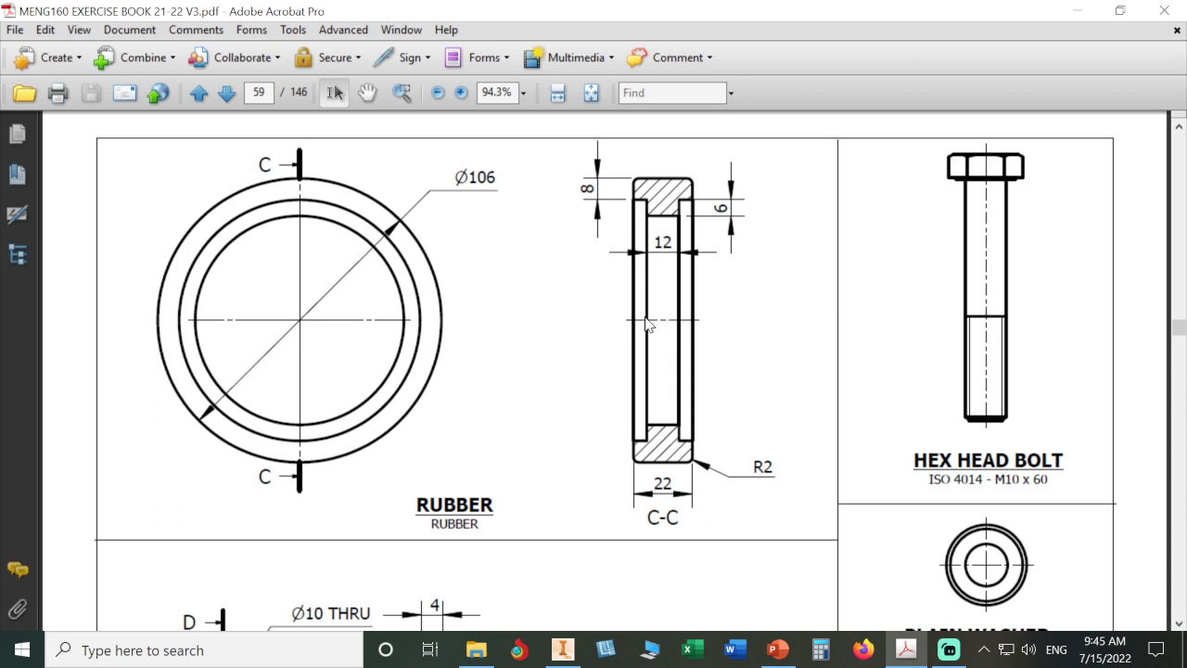
left_click(564, 649)
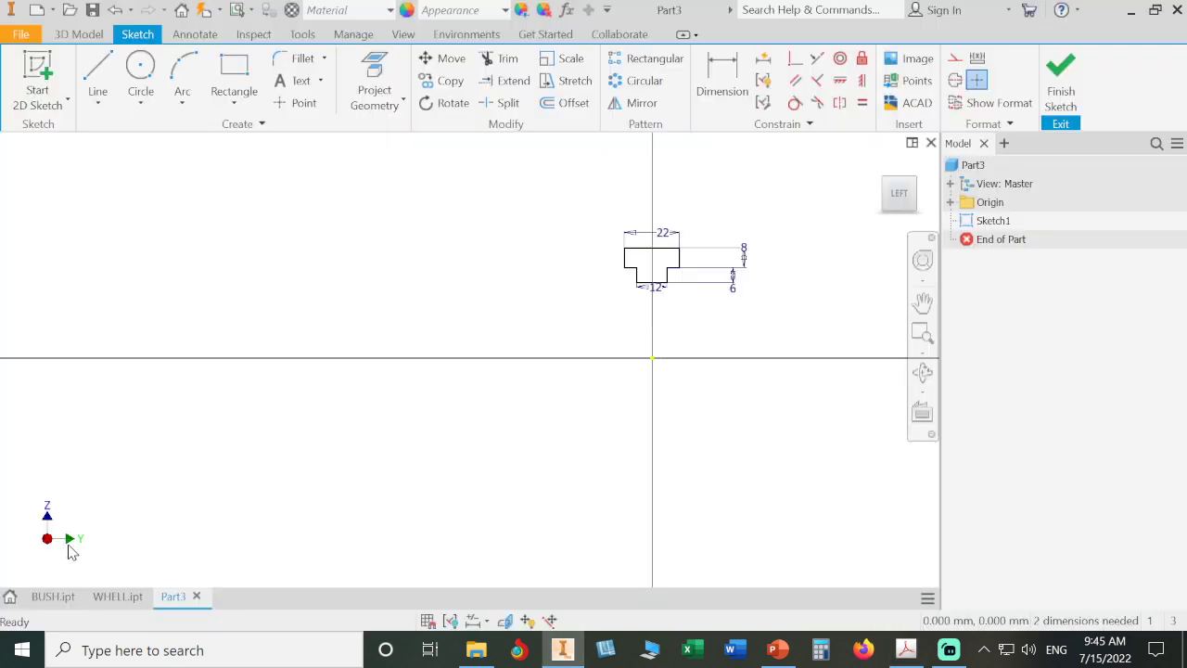
- Project the Y axis into the sketch with Project Geometry
left_click(375, 90)
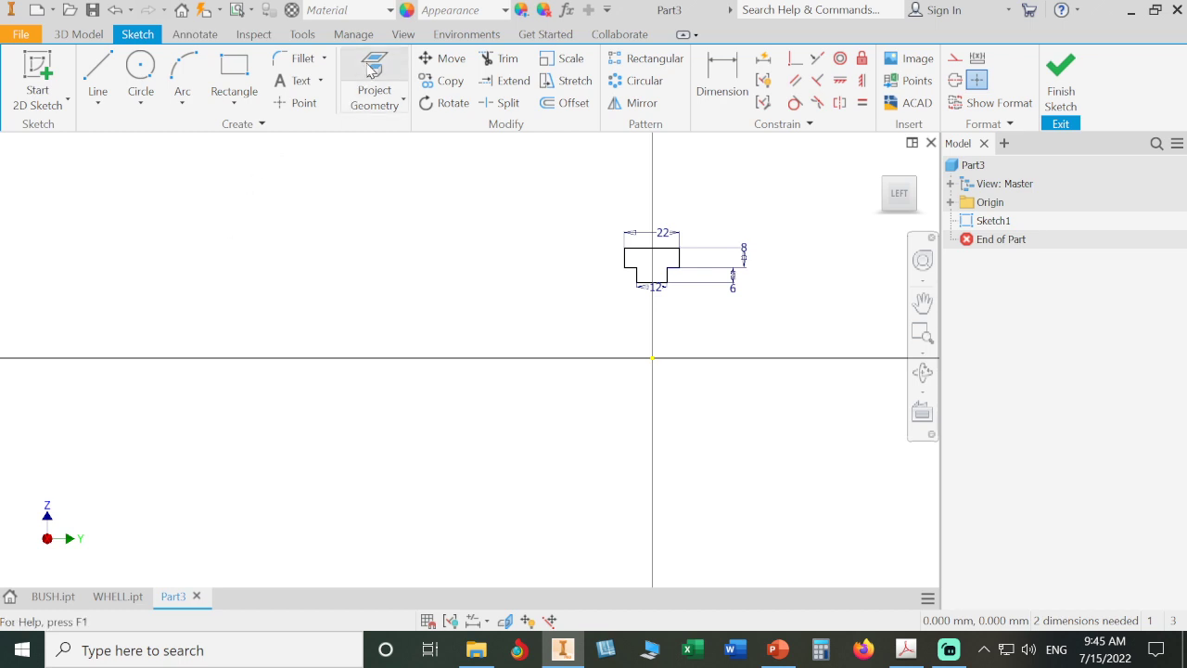
left_click(950, 203)
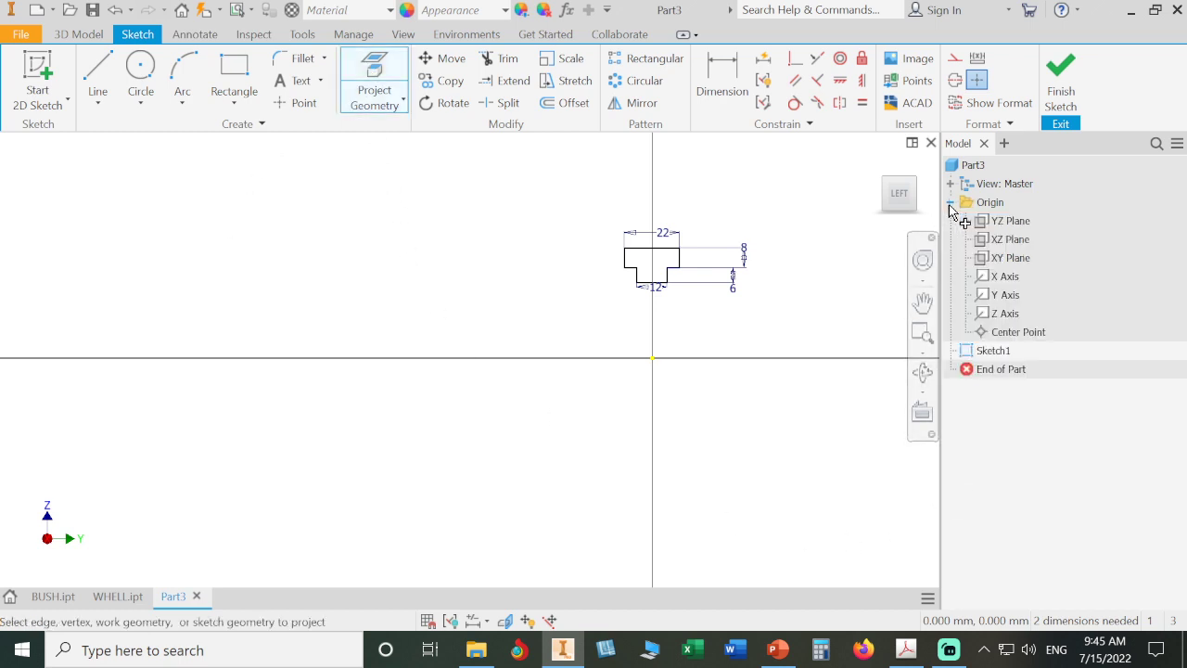
left_click(1001, 297)
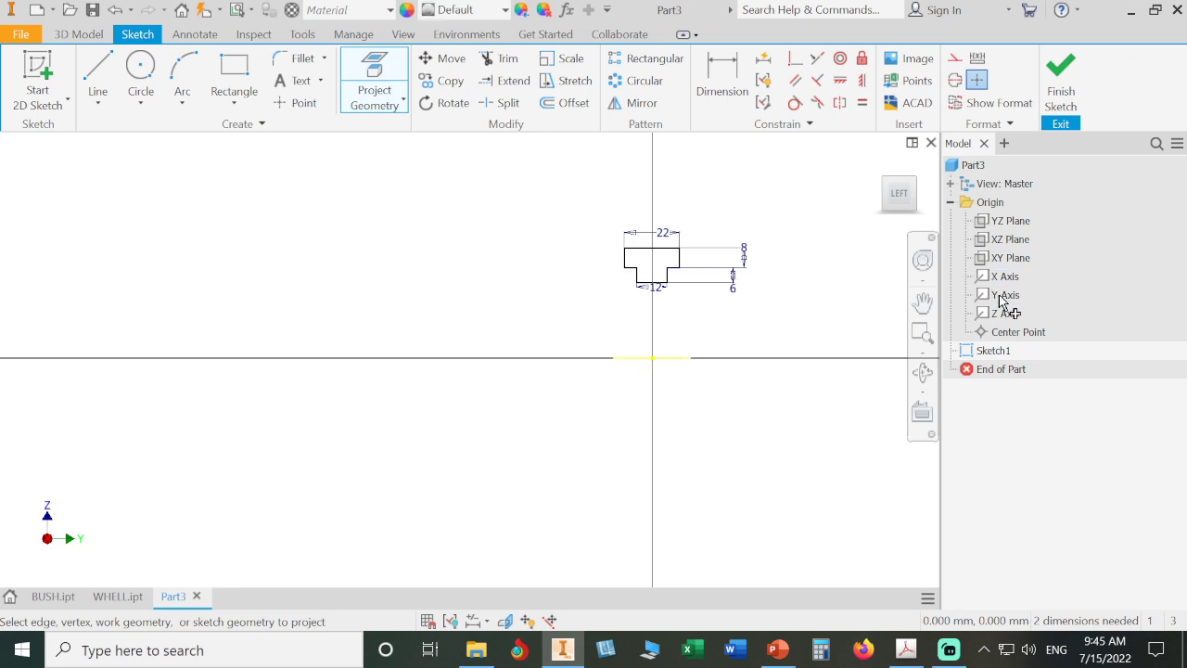
right_click(768, 325)
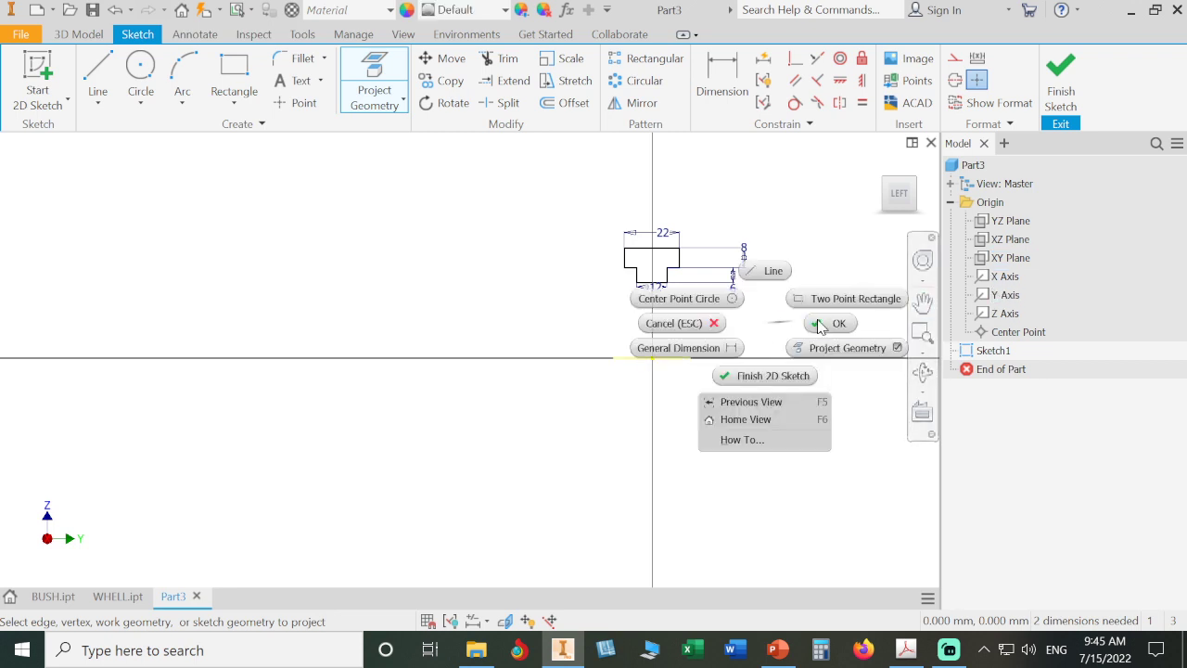
left_click(819, 324)
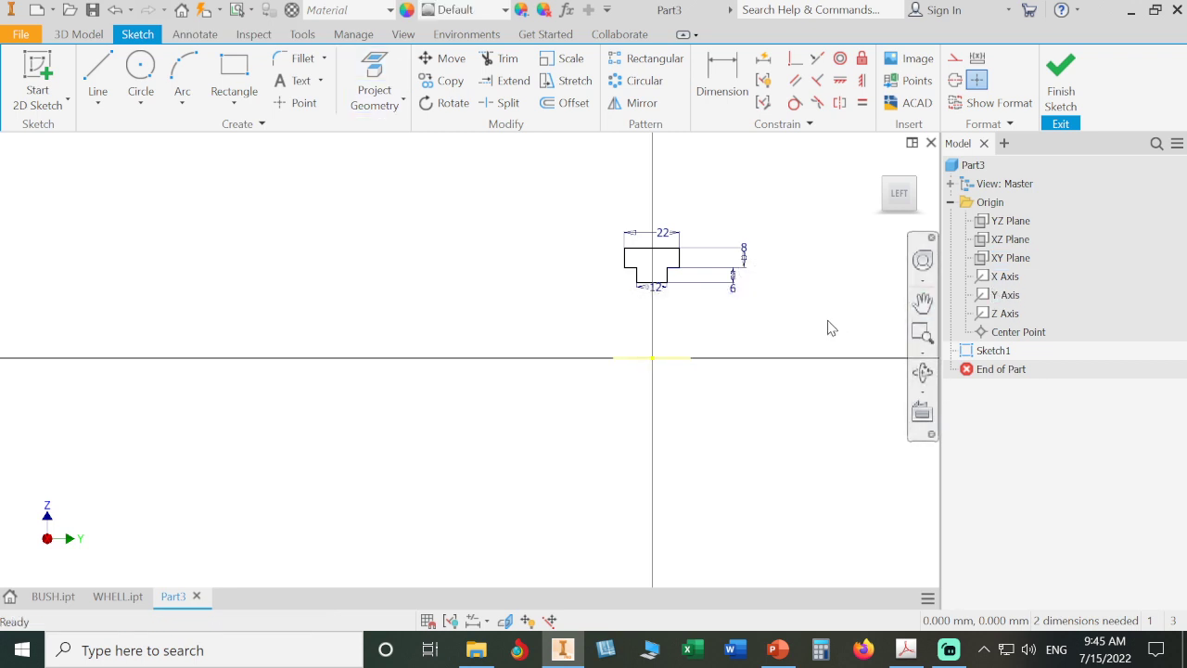
- Dimension the flange top's distance from the projected Y axis as 106/2 and leave the Dimension command
left_click(721, 78)
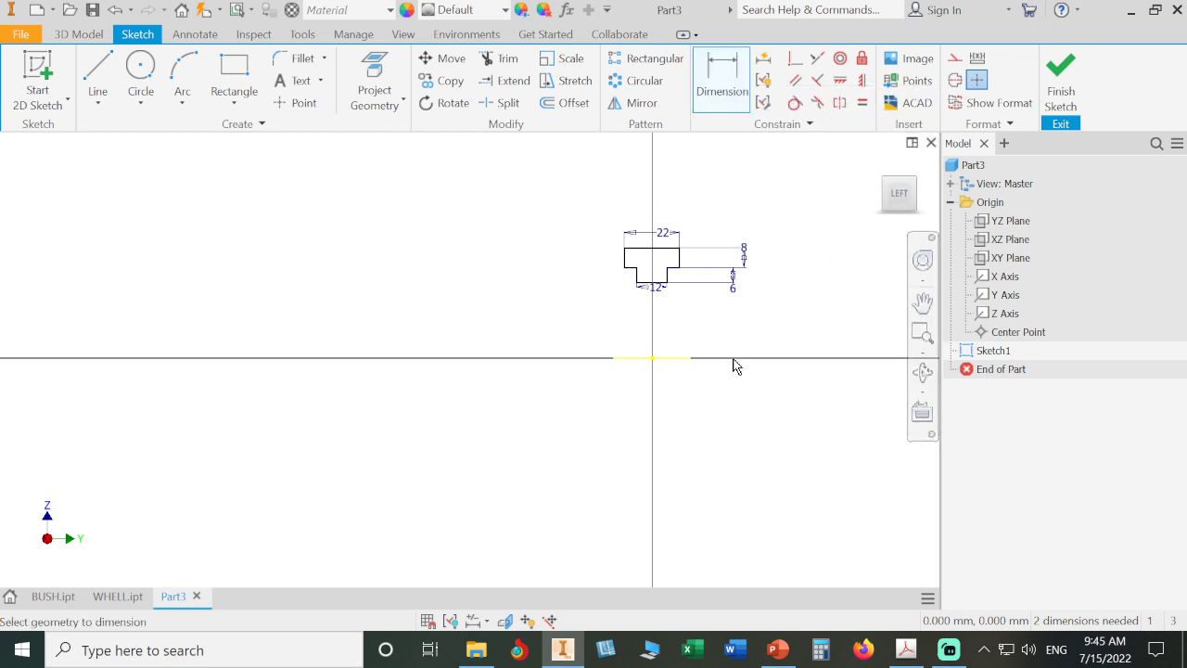
left_click(671, 358)
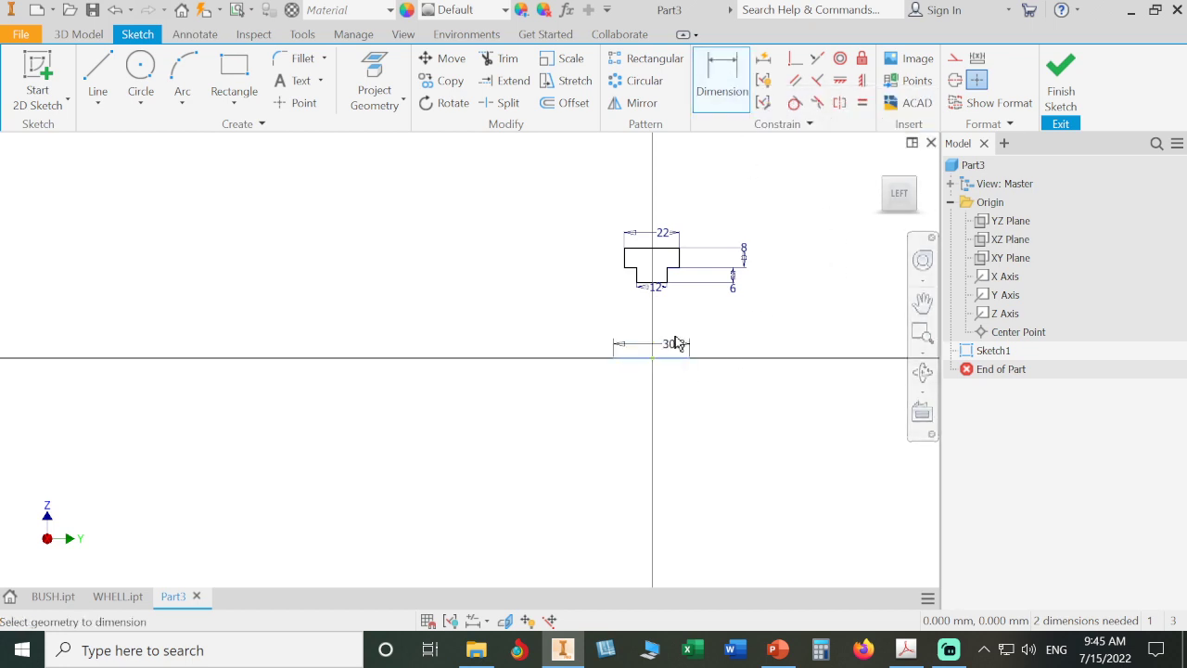
left_click(662, 255)
left_click(533, 281)
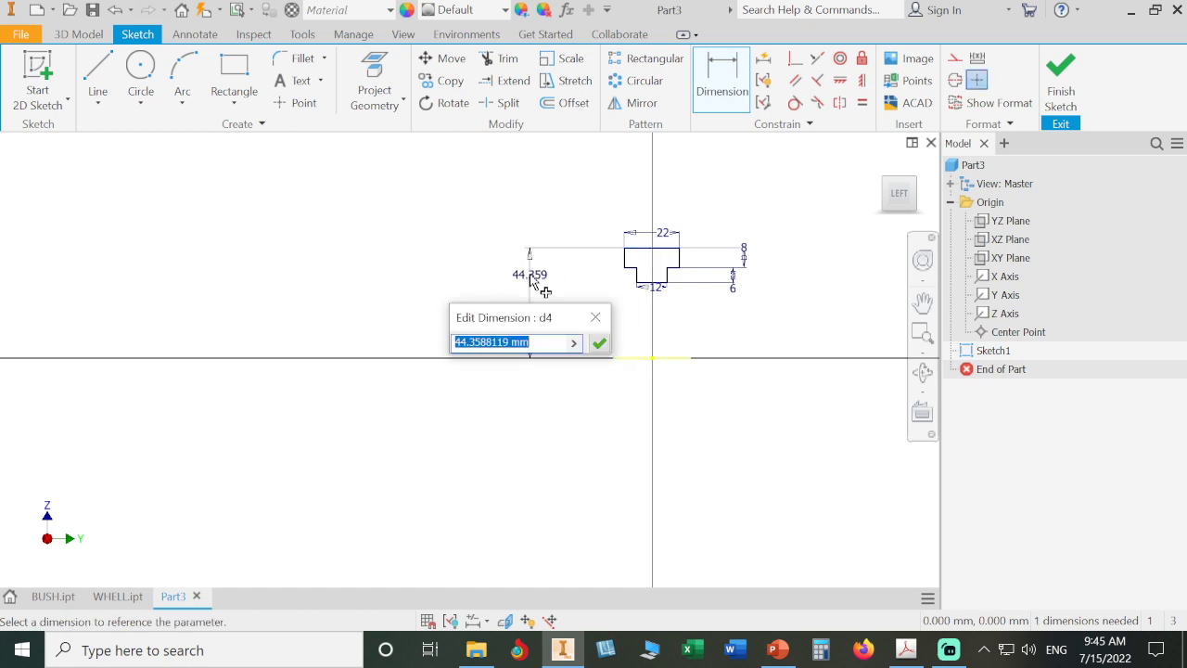
type("106")
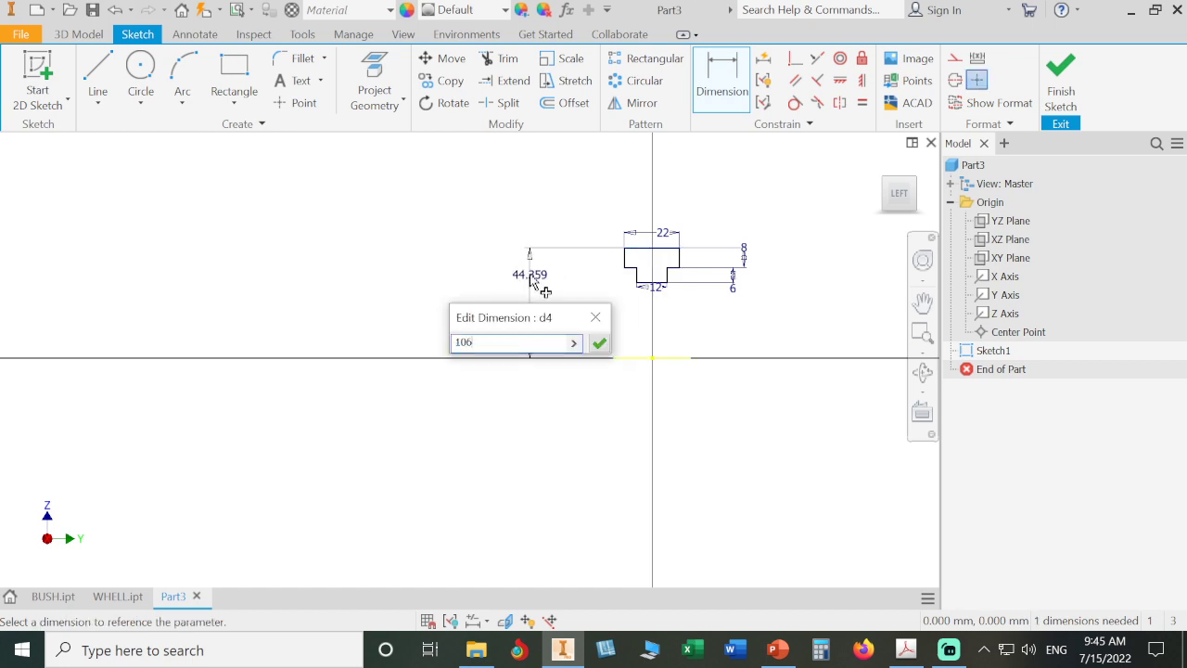
type("/2")
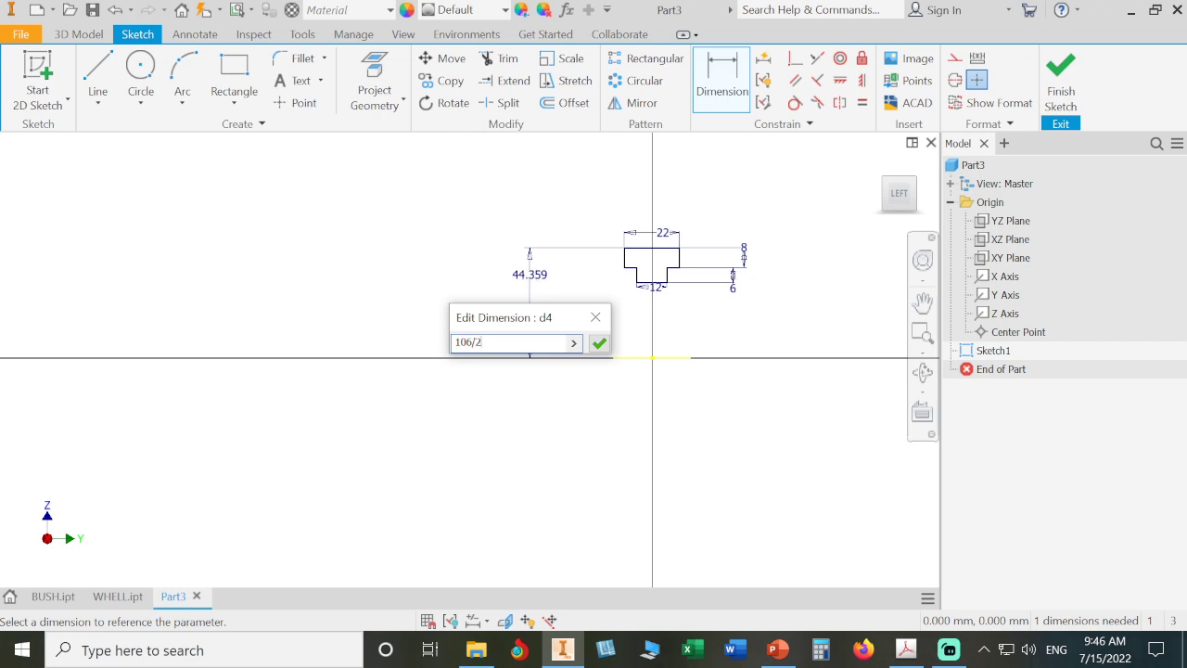
key("Return")
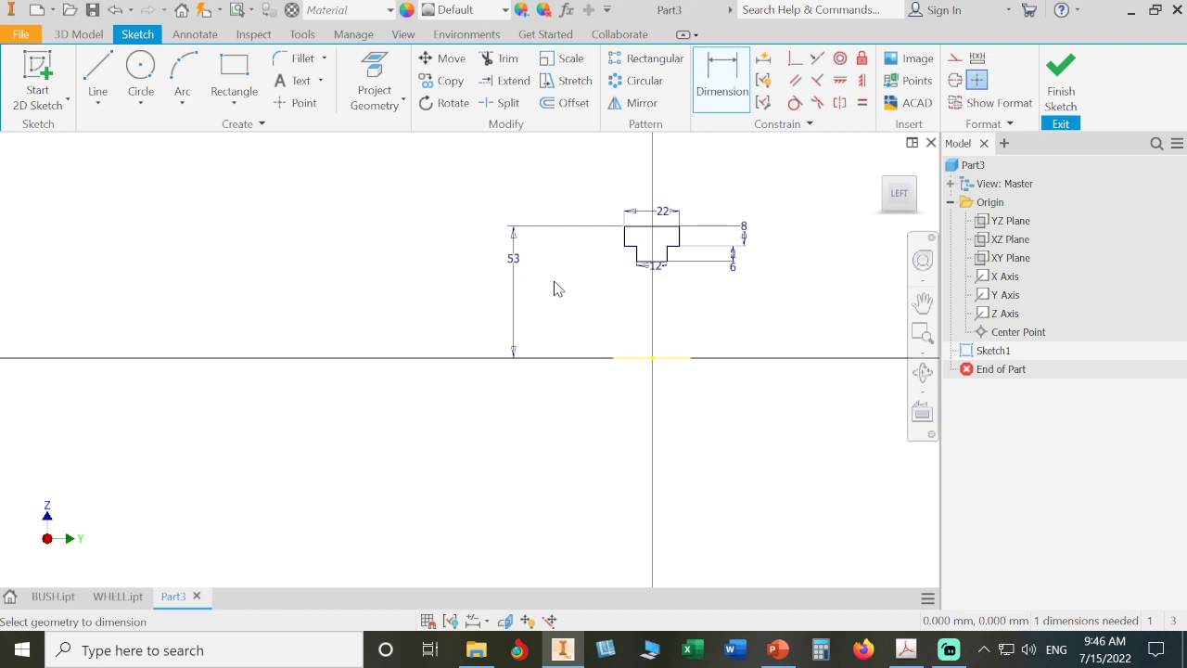
key("Escape")
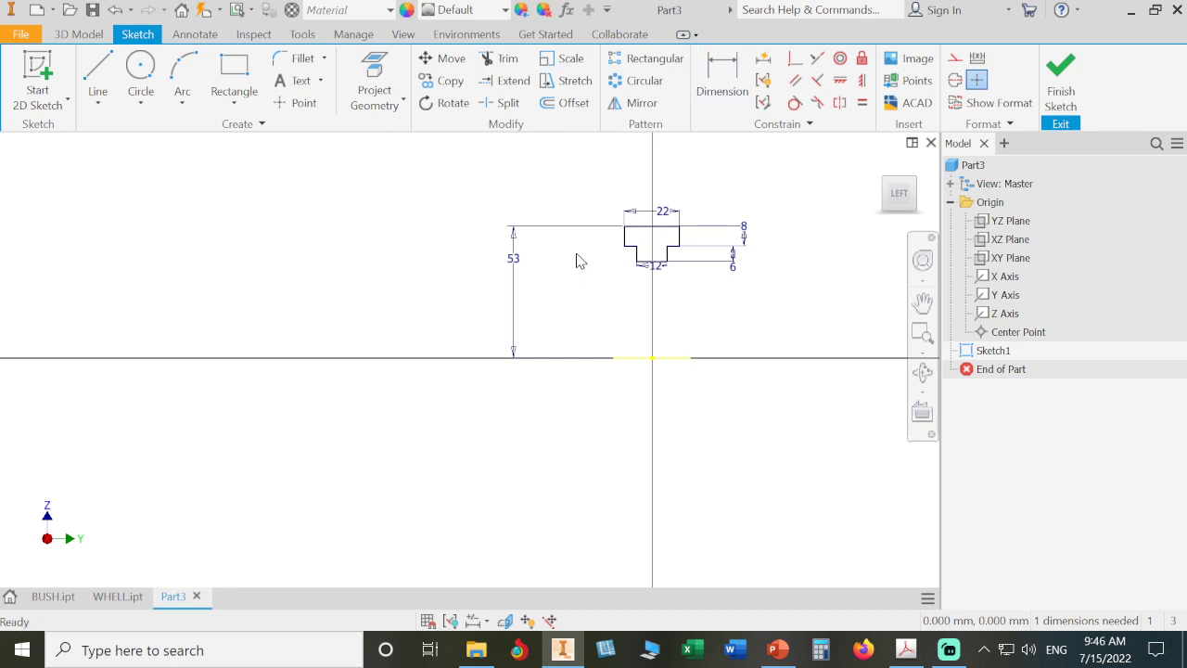
- Select and delete the 53 mm dimension to the projected axis
left_click_drag(577, 253, 369, 319)
key("Delete")
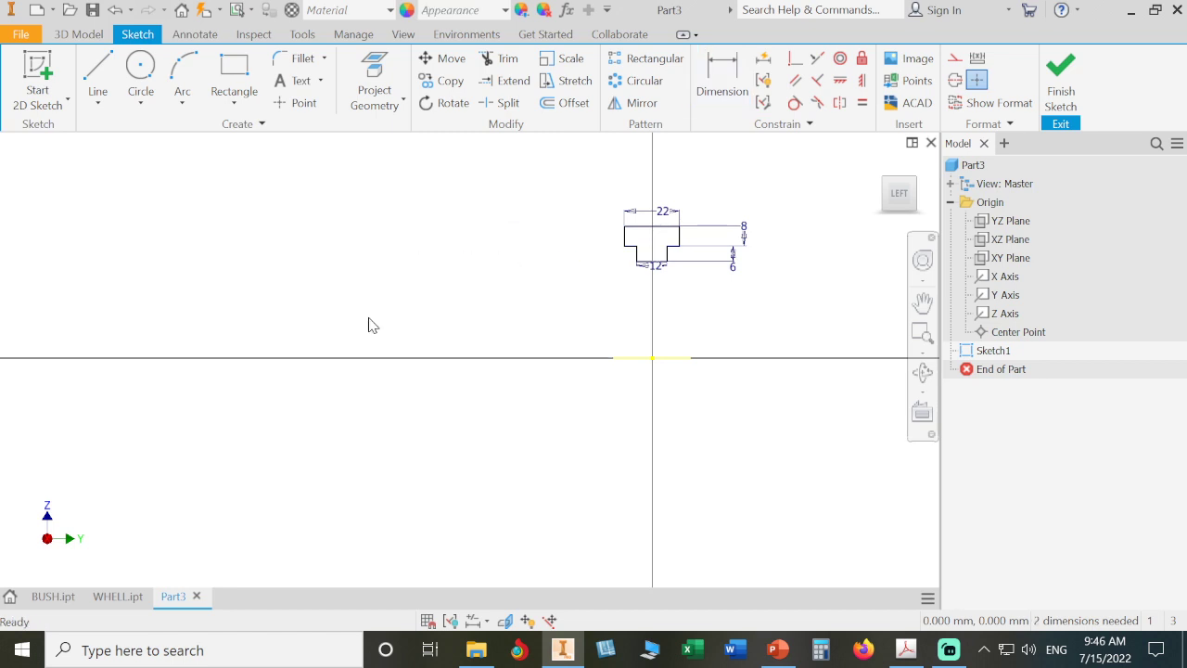
- Convert the projected Y axis into construction geometry
left_click(680, 358)
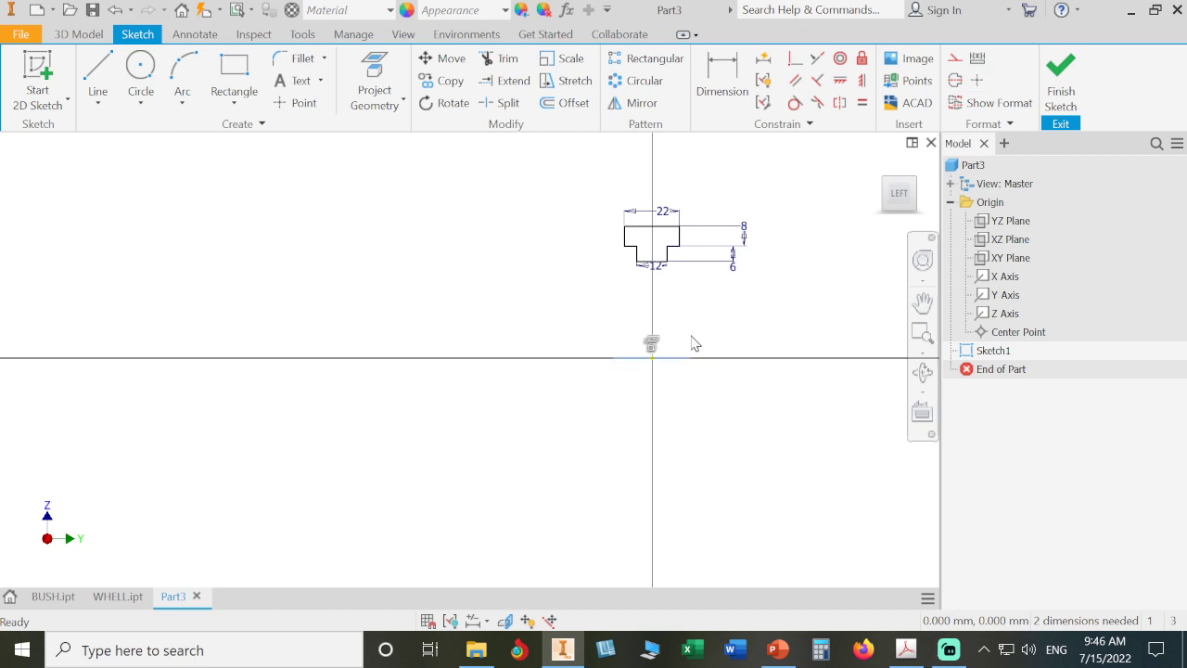
left_click(955, 81)
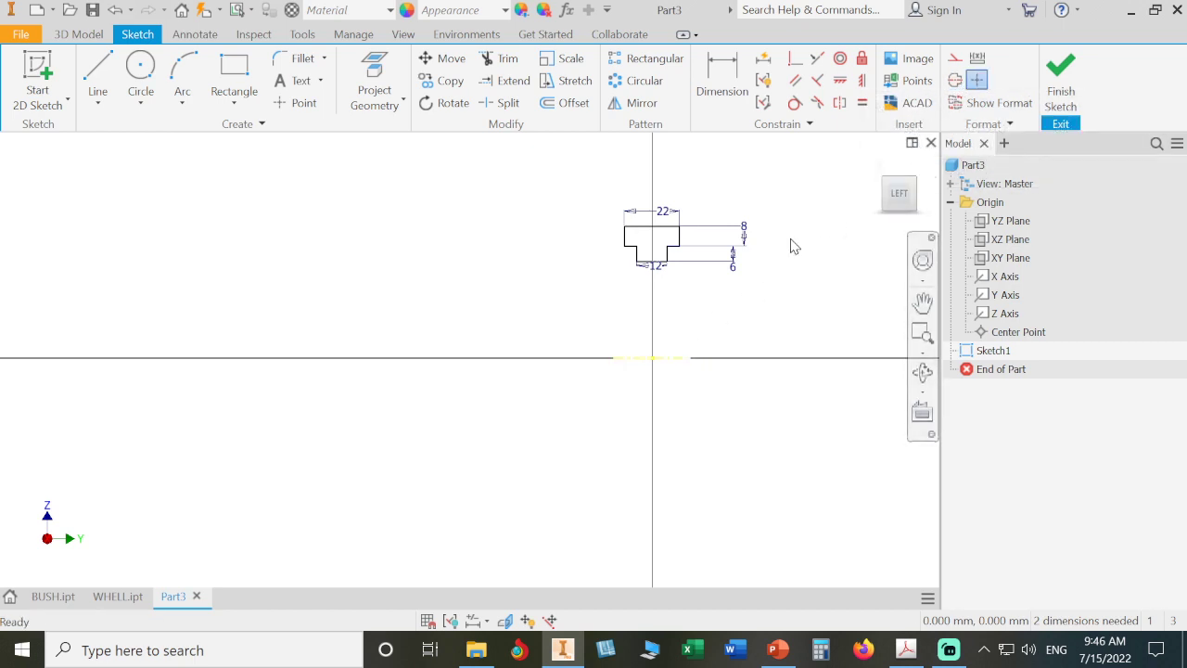
scroll(682, 351, "down", 9)
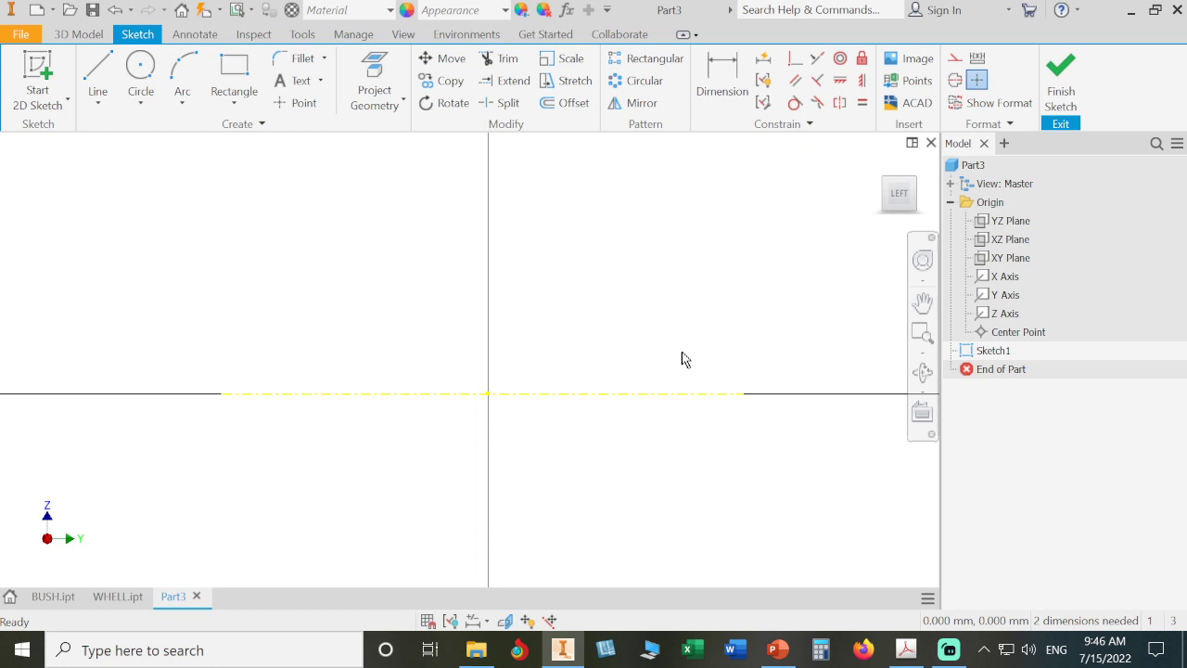
scroll(681, 351, "up", 5)
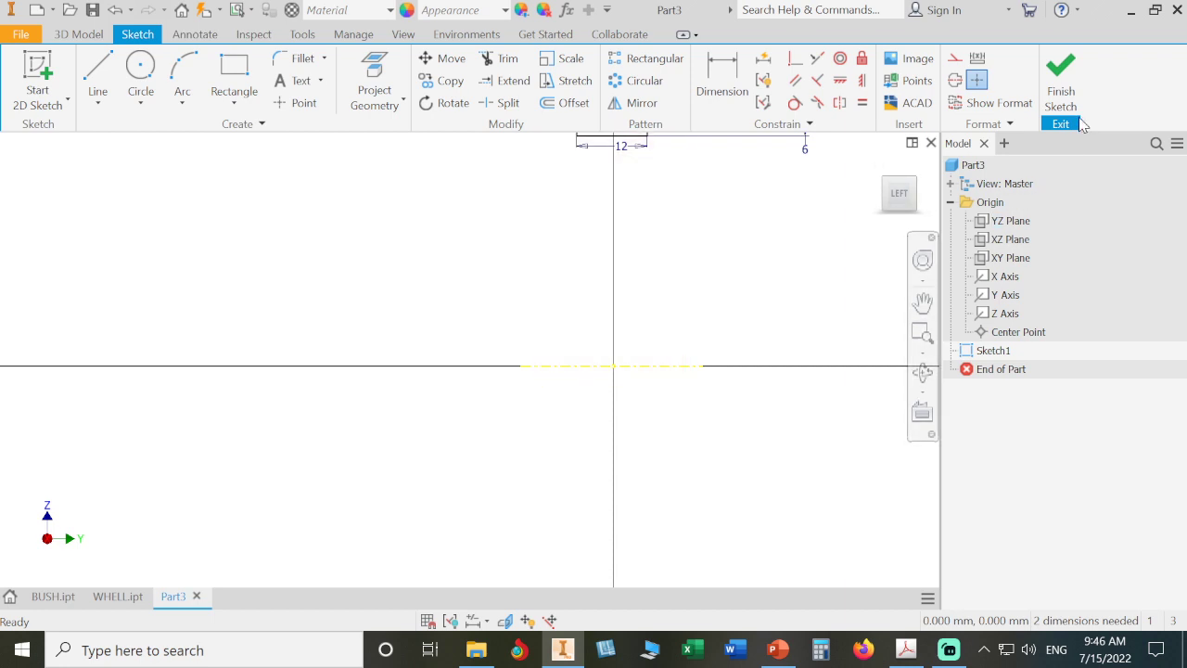
- Finish the sketch and save the part as RUBBER
left_click(1062, 92)
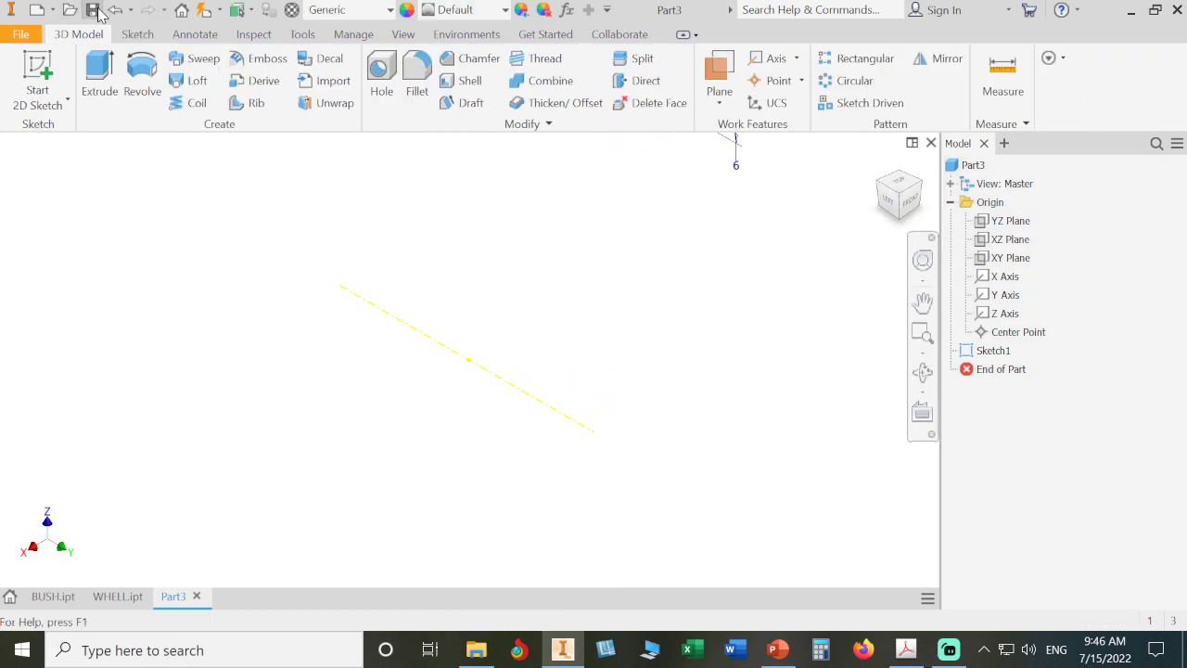
left_click(93, 10)
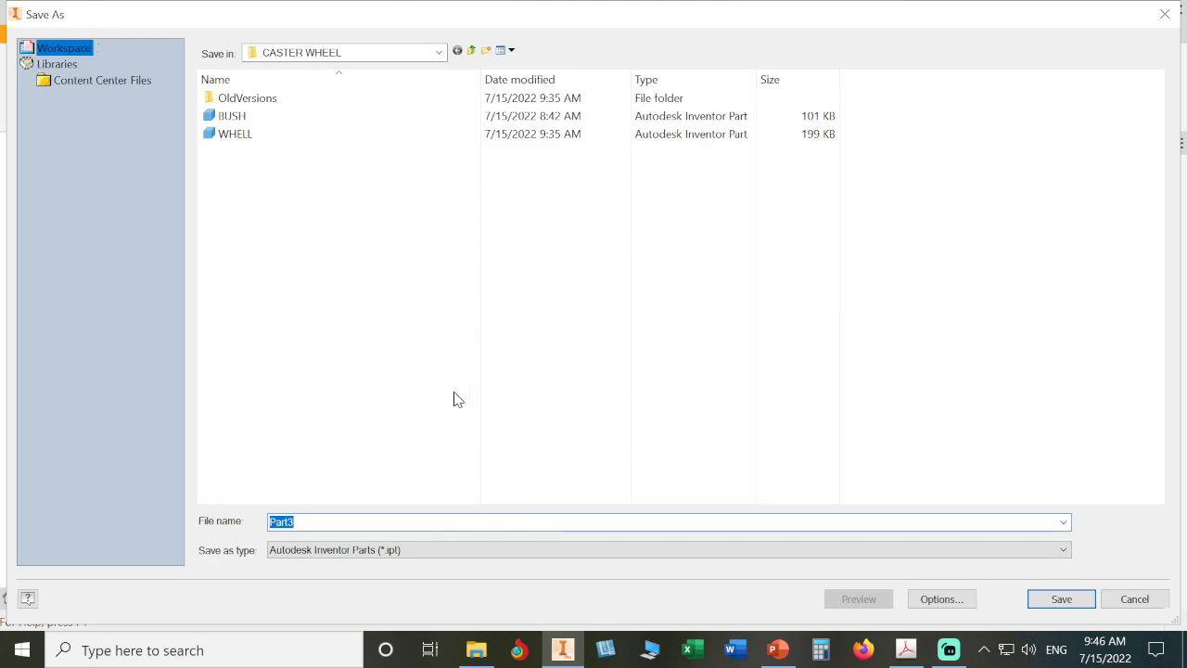
type("RUBBER")
left_click(1060, 599)
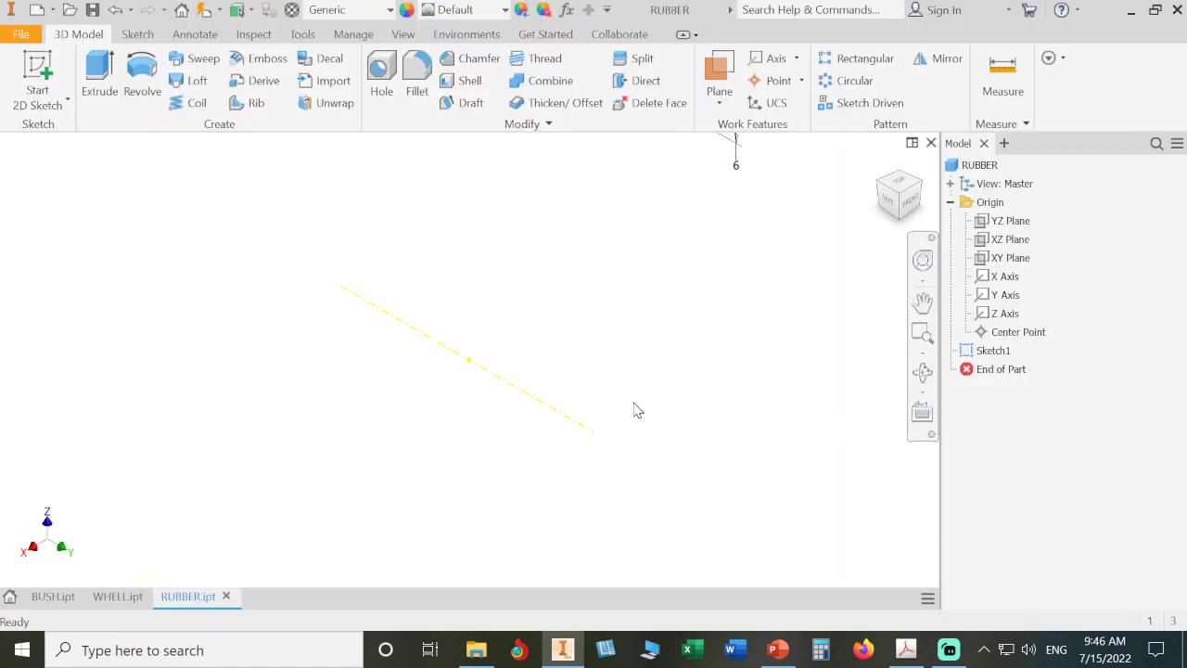
- Open the application options and preview the in-canvas color schemes, settling on the Light scheme
scroll(637, 376, "down", 3)
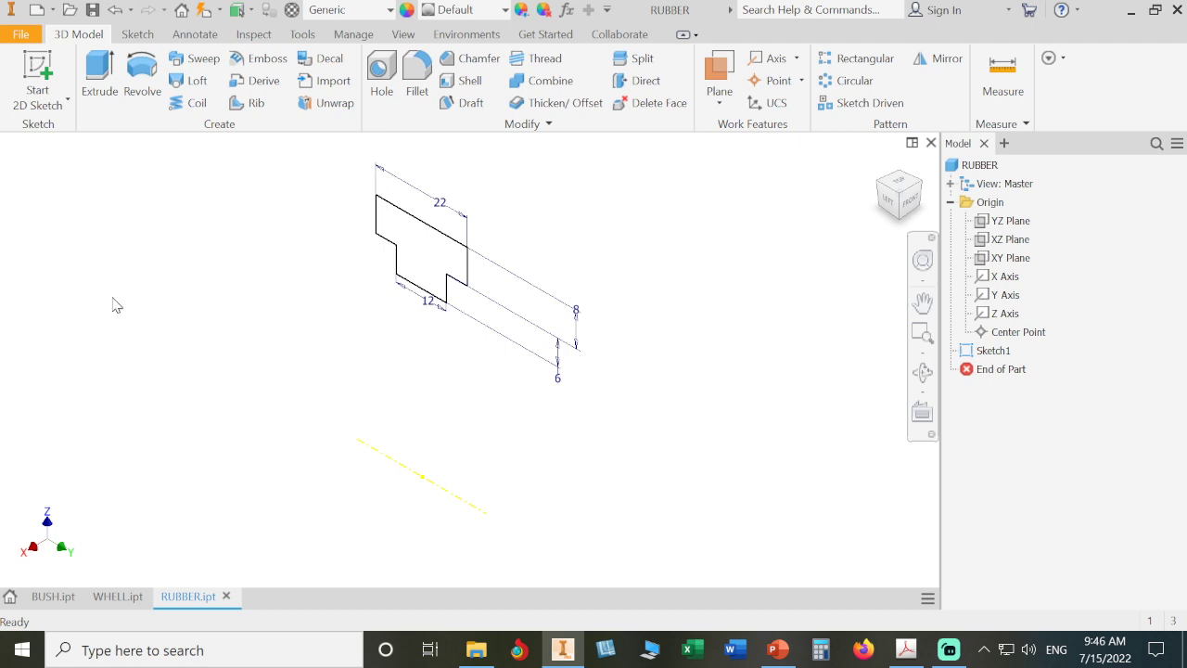
left_click(18, 37)
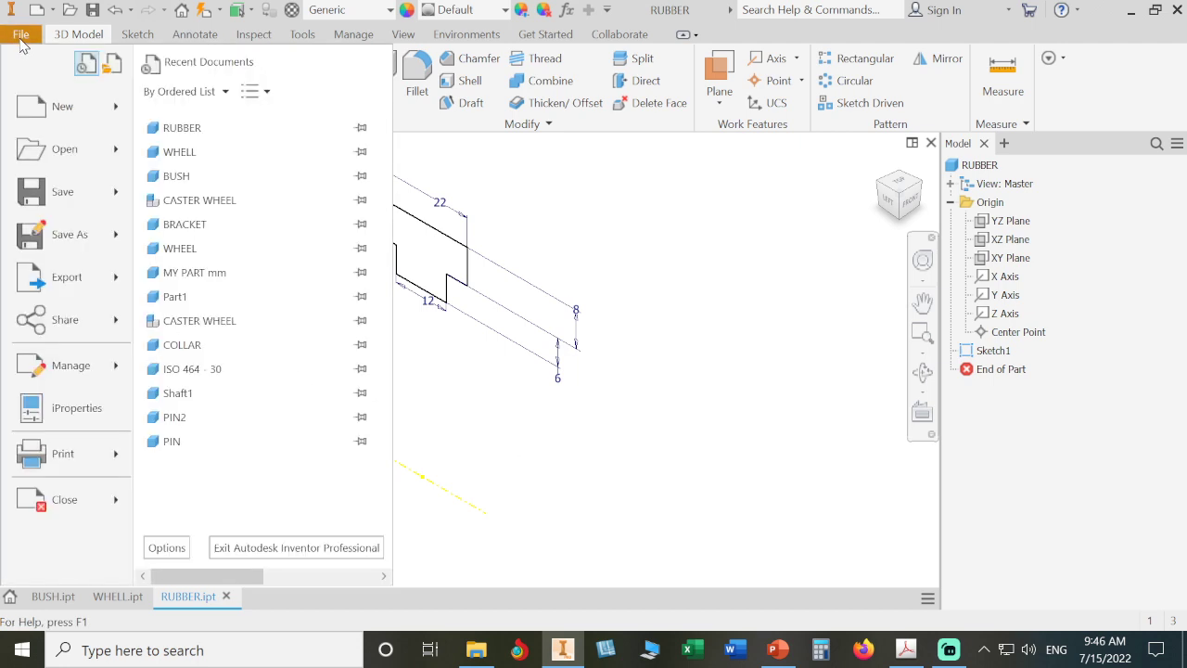
left_click(167, 548)
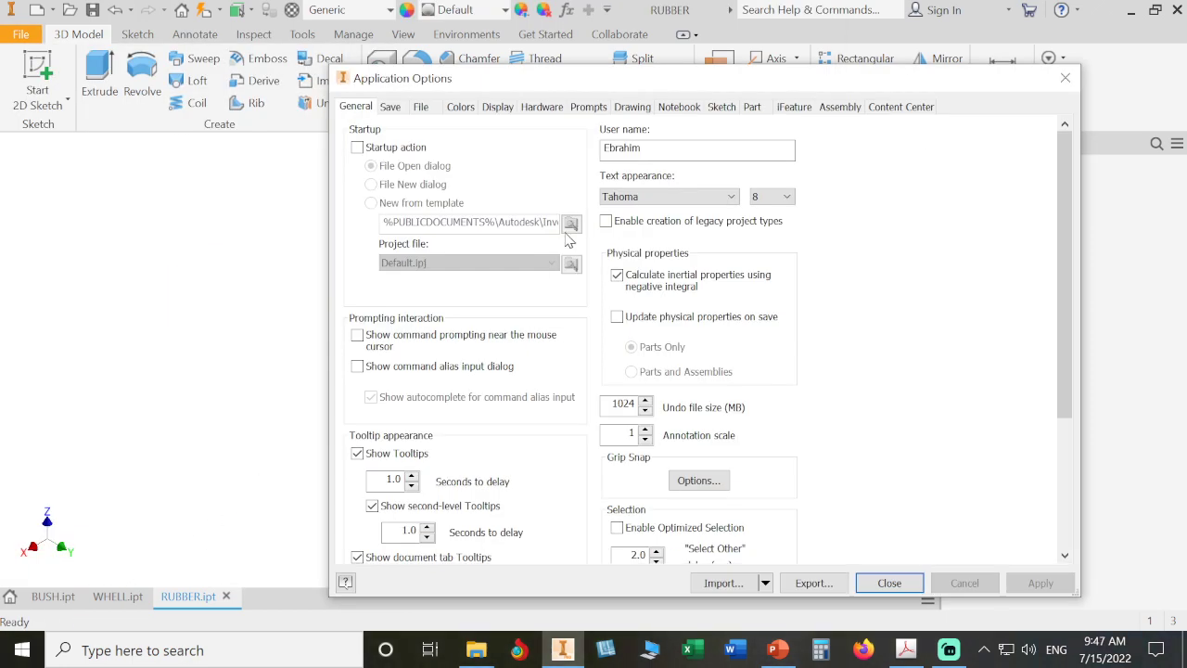
left_click(470, 111)
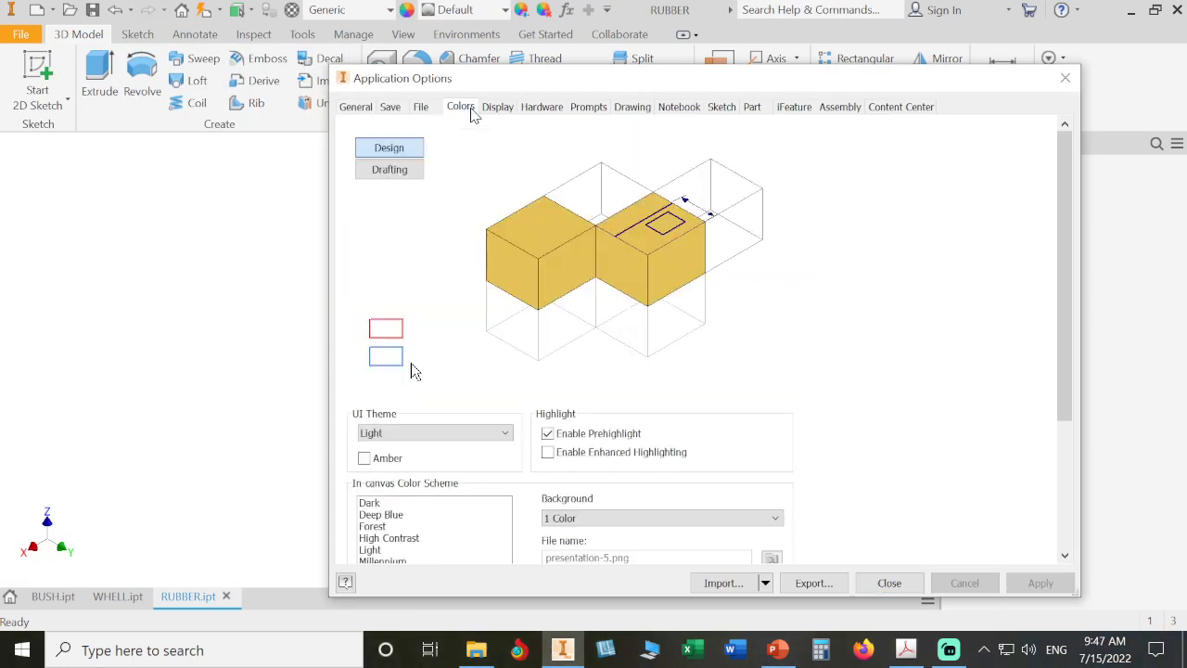
left_click_drag(862, 81, 853, 42)
left_click(397, 464)
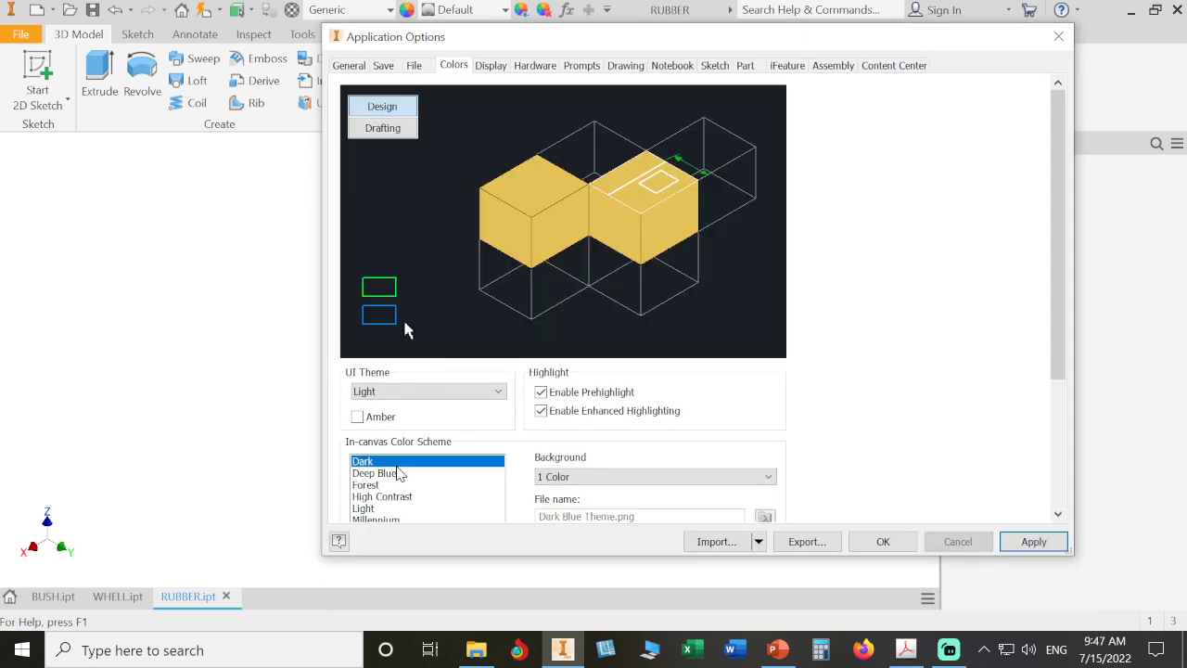
left_click(402, 475)
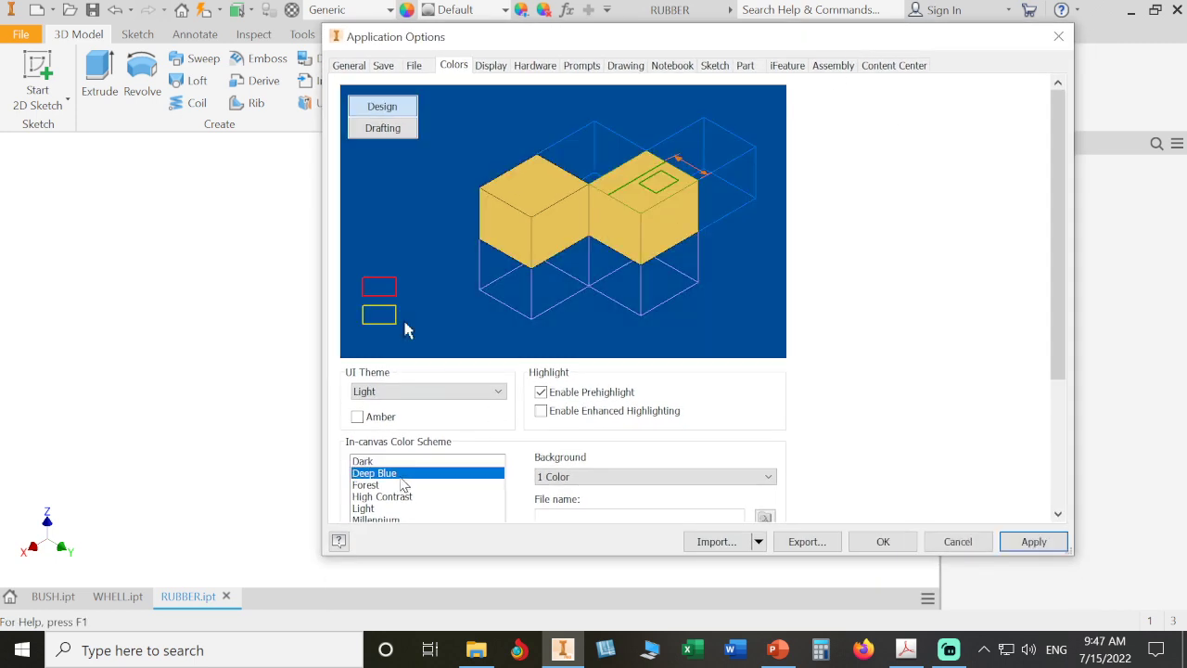
left_click(401, 485)
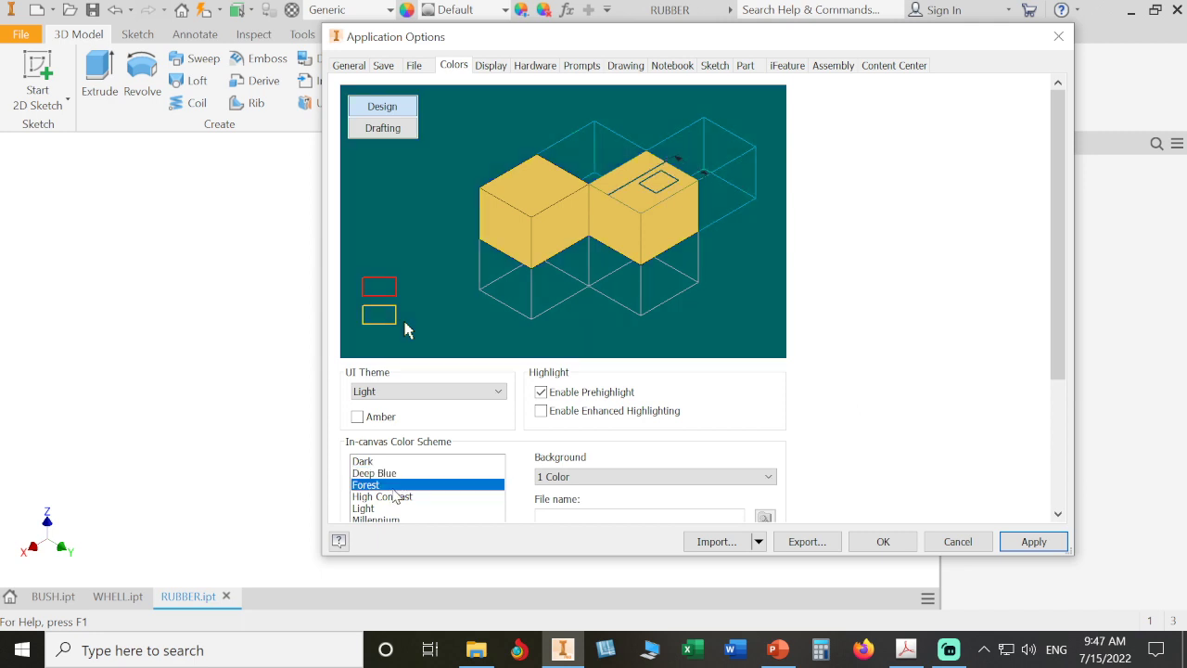
left_click(412, 499)
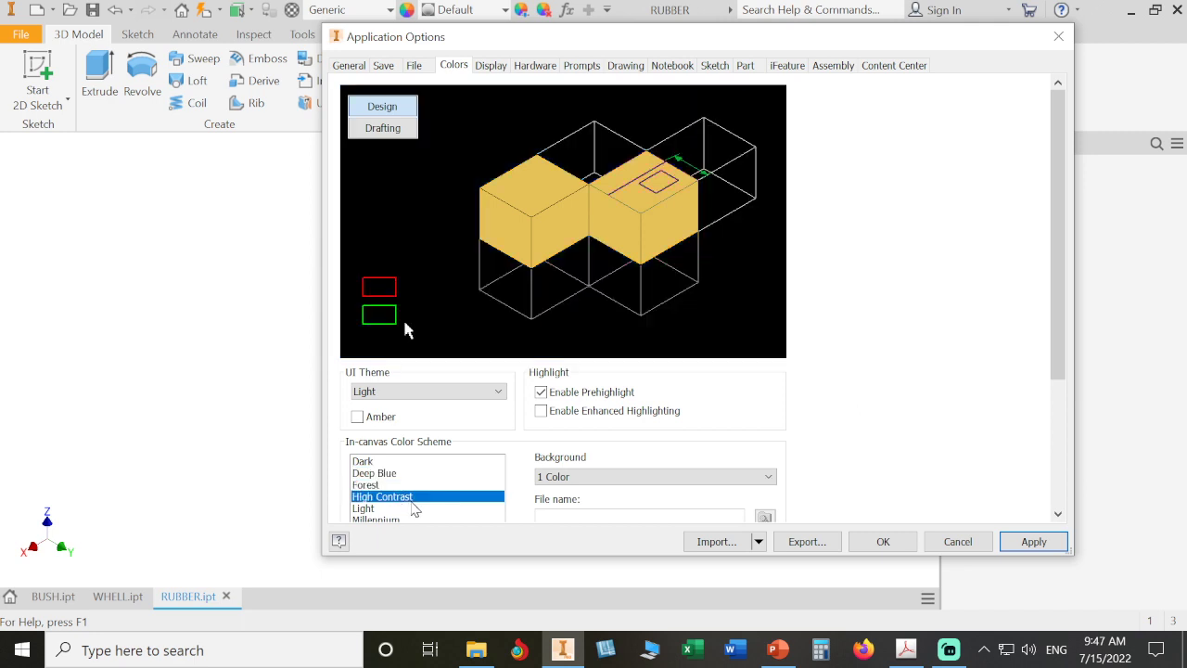
left_click(404, 510)
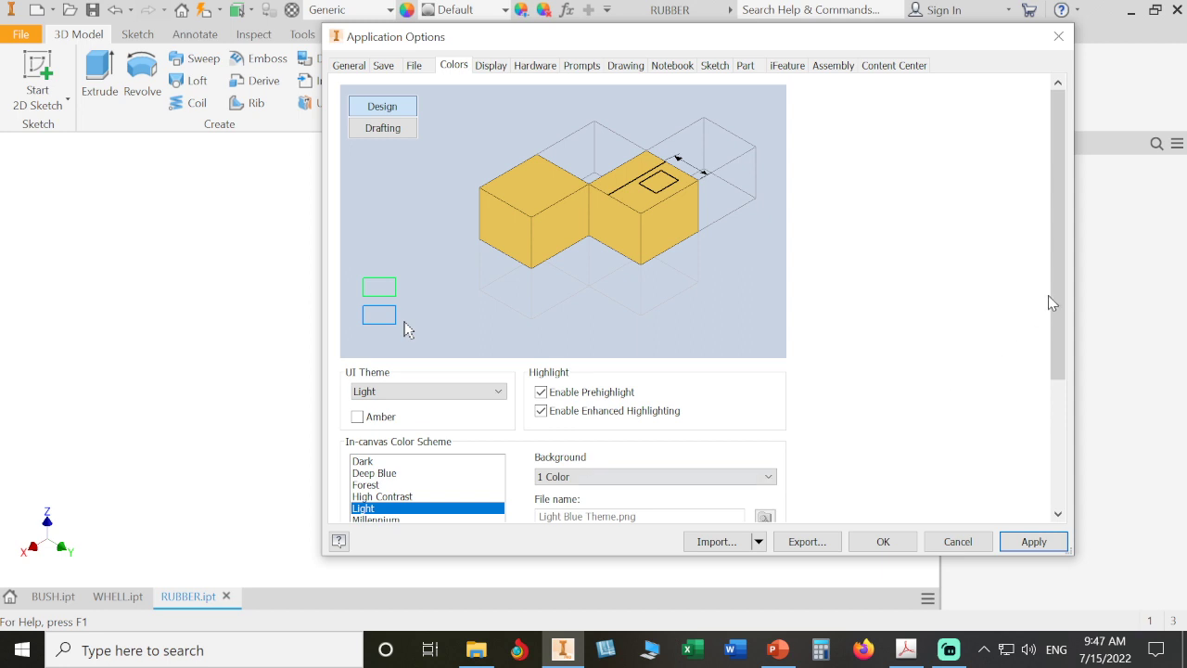
left_click_drag(1054, 294, 1055, 370)
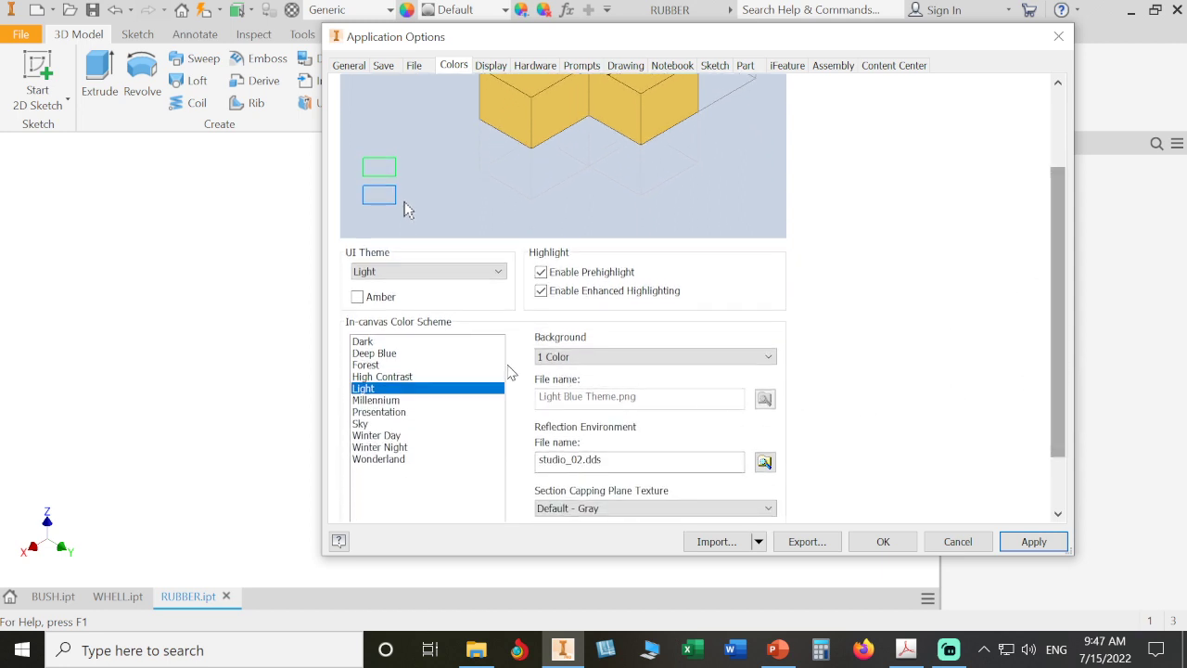
left_click(406, 401)
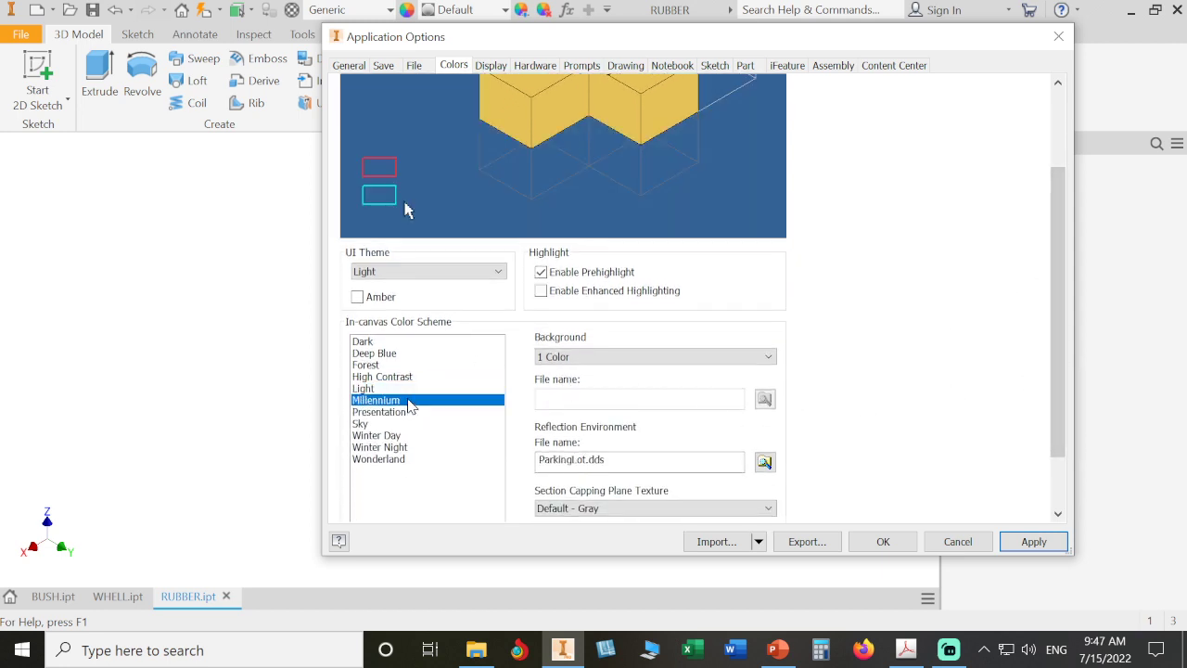
left_click(413, 412)
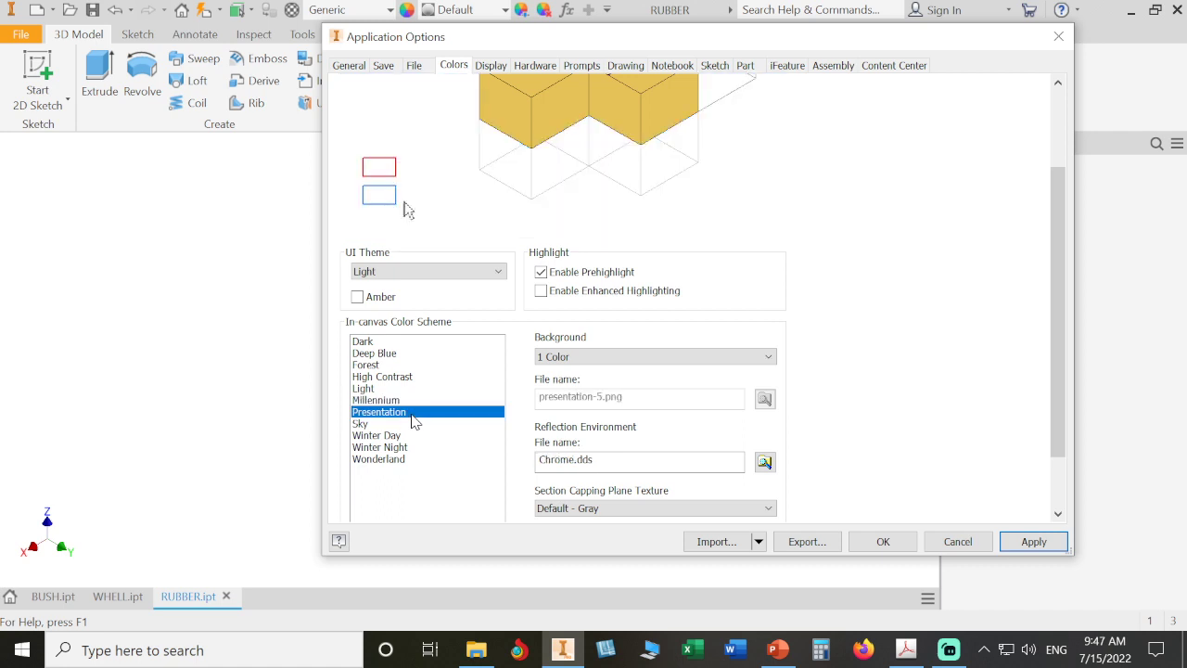
left_click(409, 388)
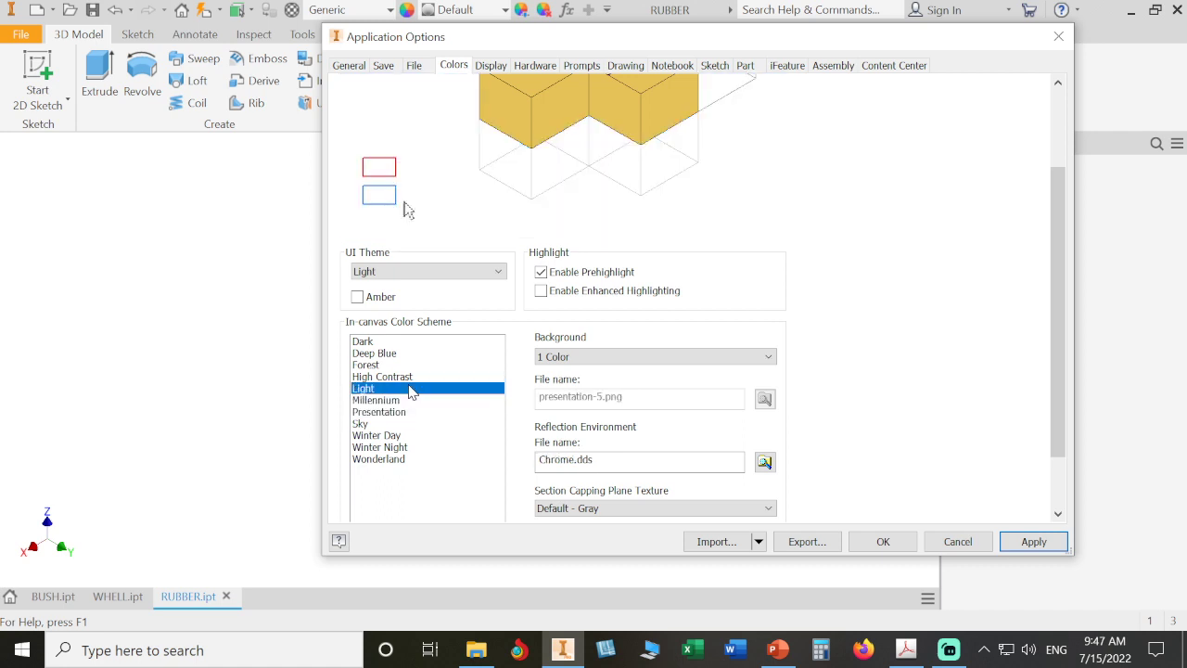
- Set the canvas background to Gradient, apply the options and close the dialog
left_click(712, 357)
left_click(697, 383)
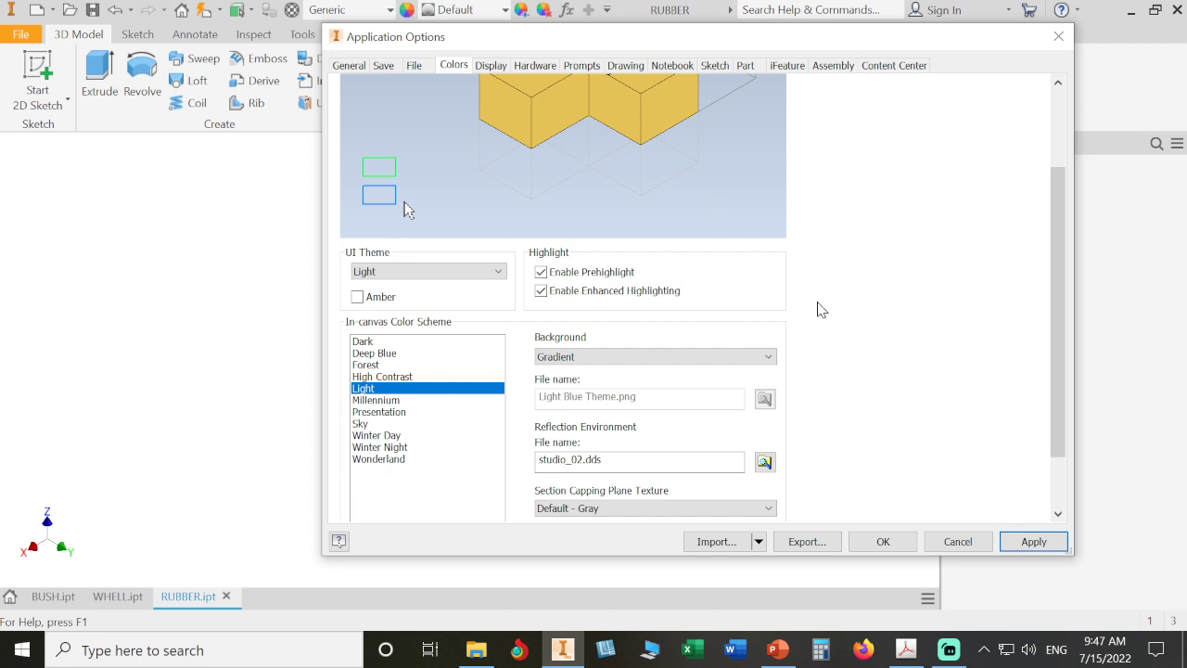
left_click(1029, 543)
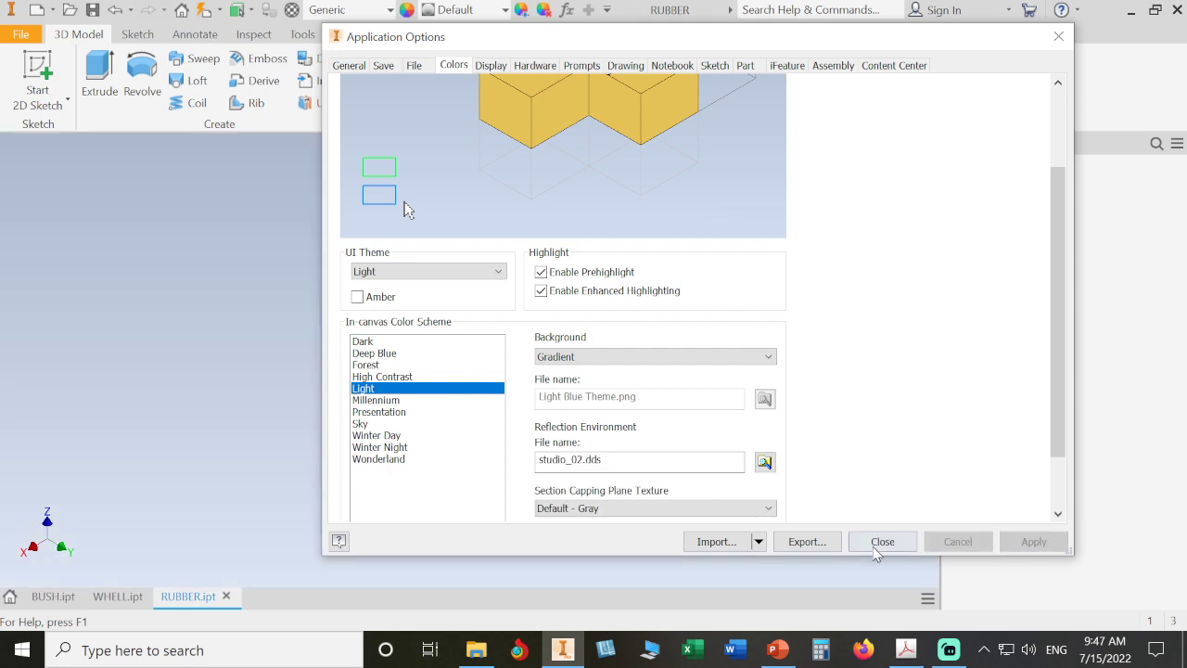
left_click(882, 542)
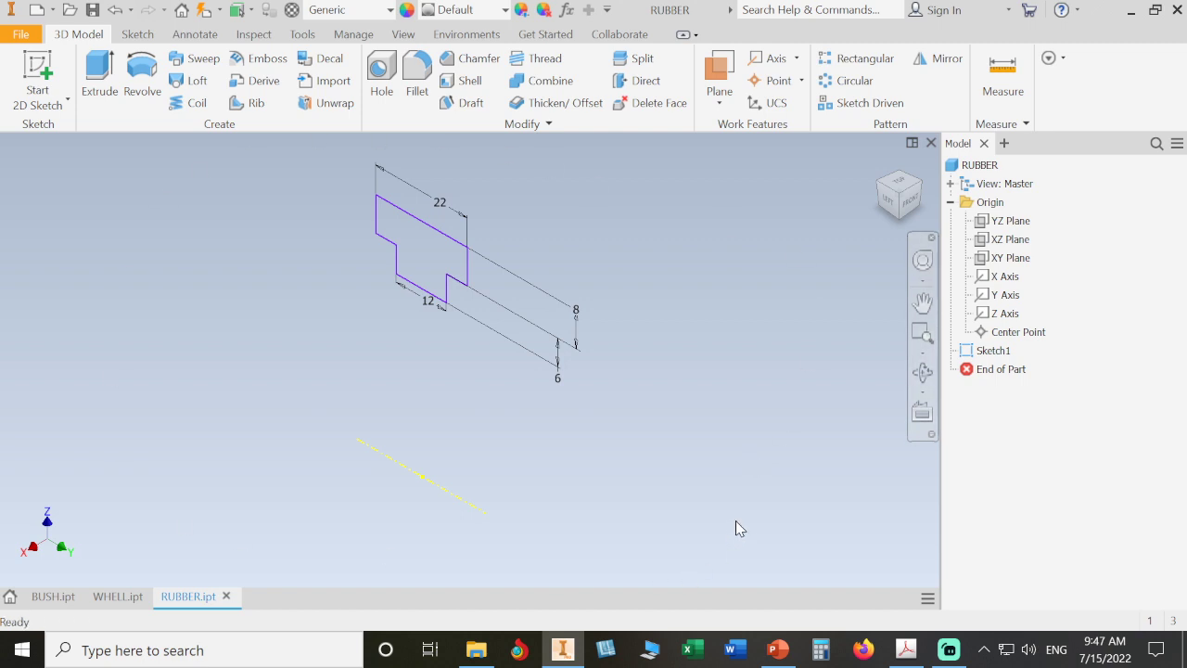
- Reopen Sketch1 and dimension the flange top to the horizontal centerline as a 106 mm diameter
left_click(967, 355)
double_click(967, 355)
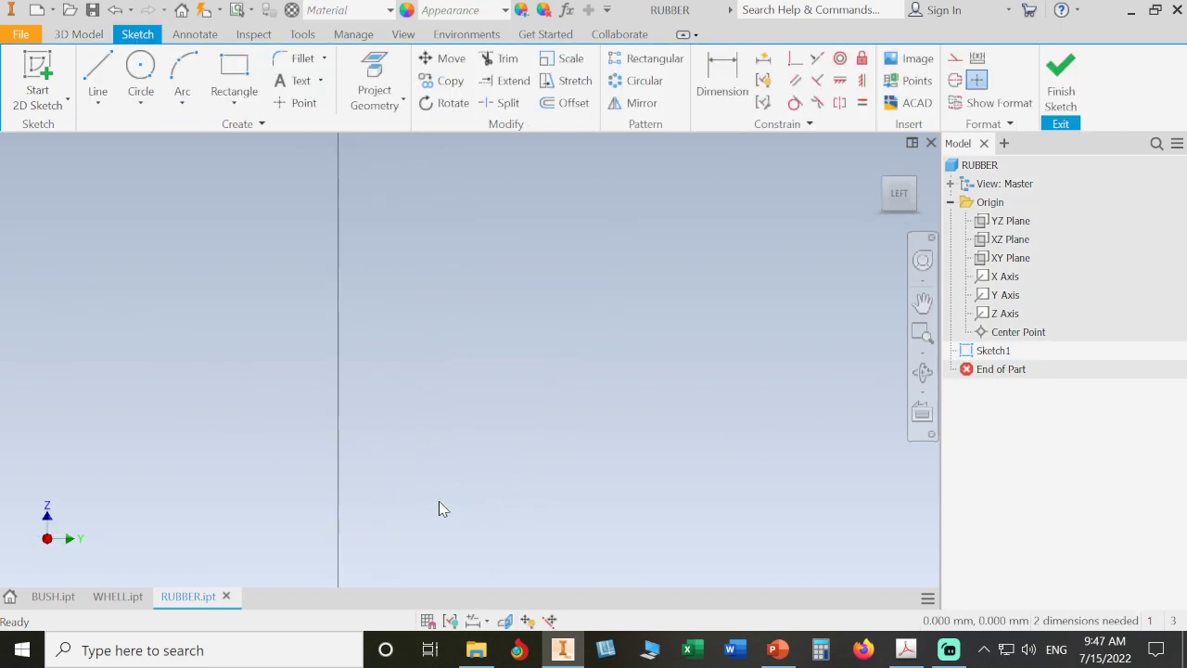
scroll(621, 289, "up", 3)
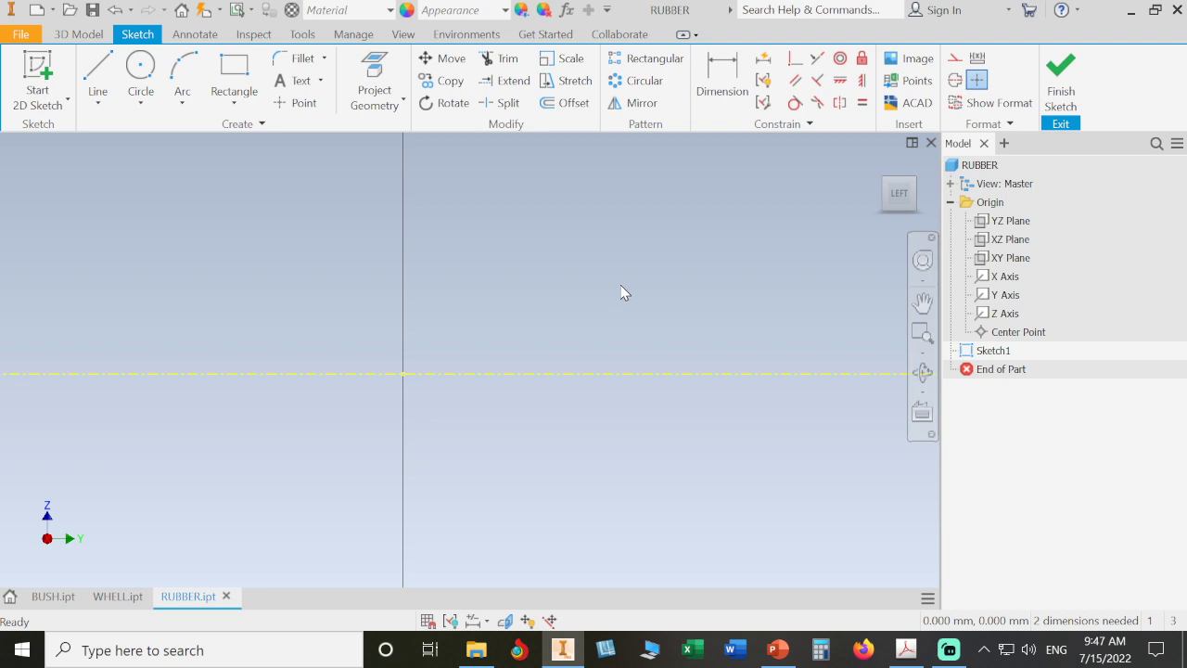
scroll(623, 293, "up", 3)
scroll(624, 294, "down", 2)
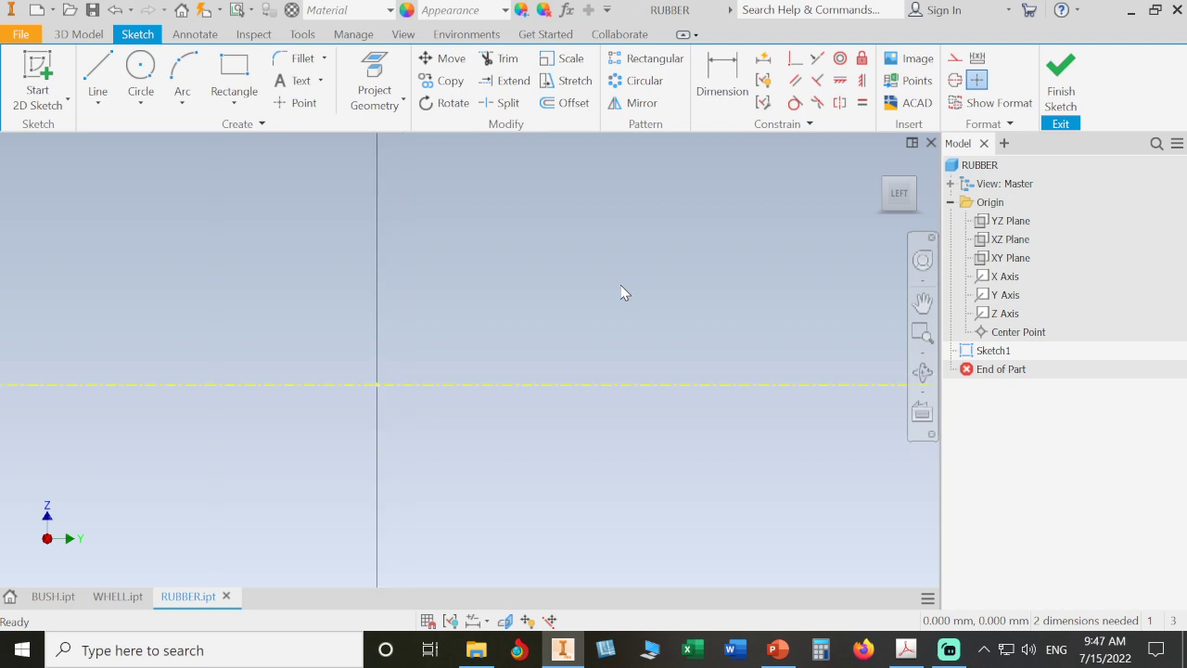
scroll(621, 286, "down", 6)
middle_click_drag(639, 302, 585, 456)
scroll(601, 365, "down", 2)
scroll(600, 364, "down", 2)
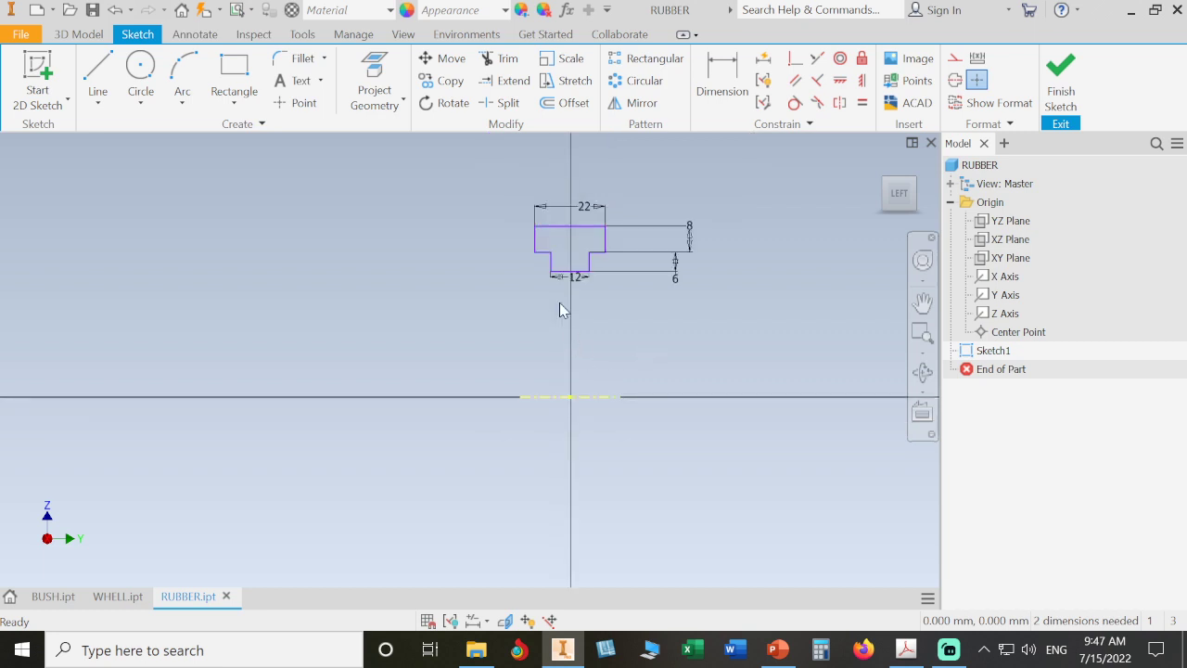
left_click(720, 82)
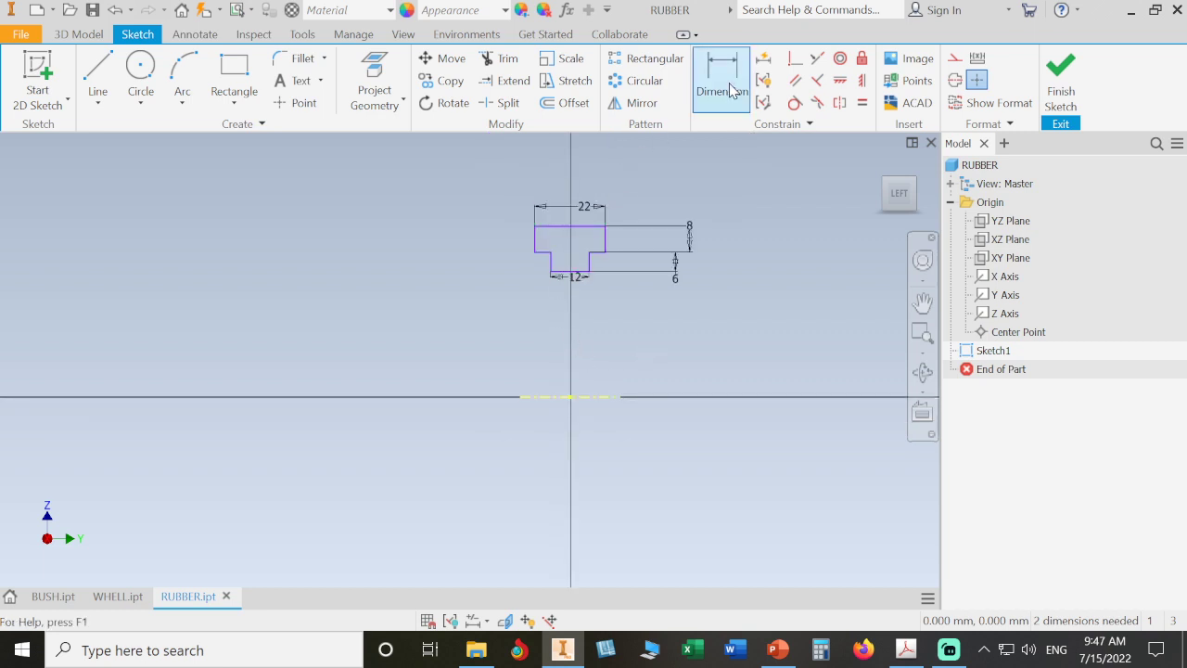
left_click(586, 236)
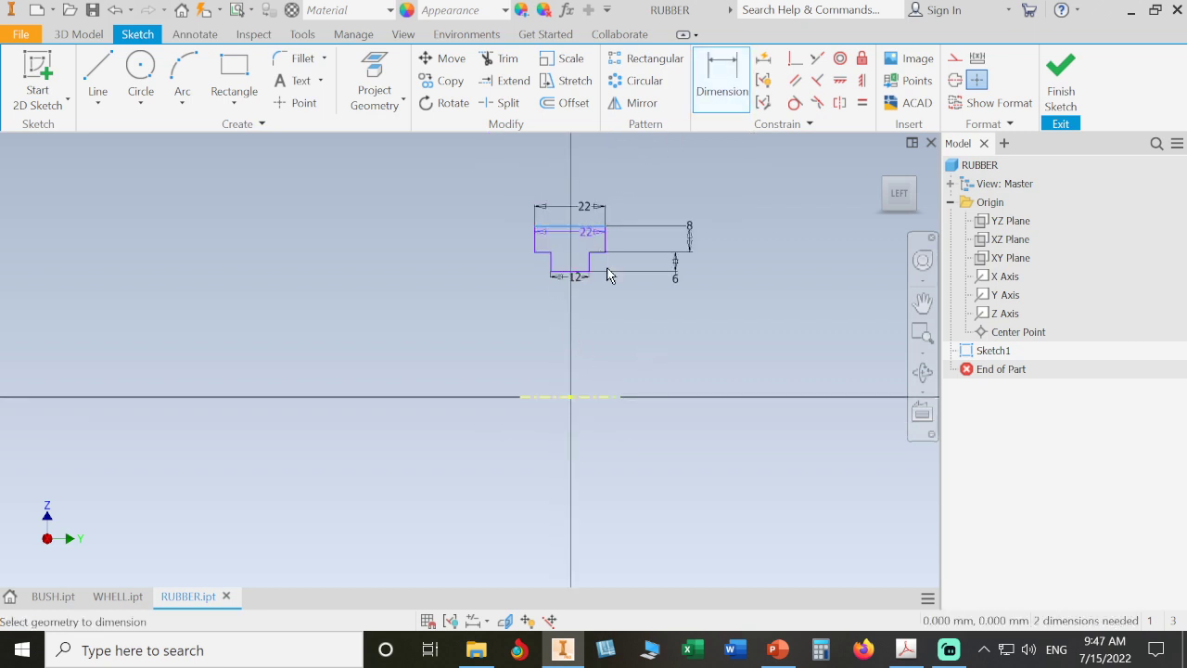
left_click(601, 400)
left_click(774, 397)
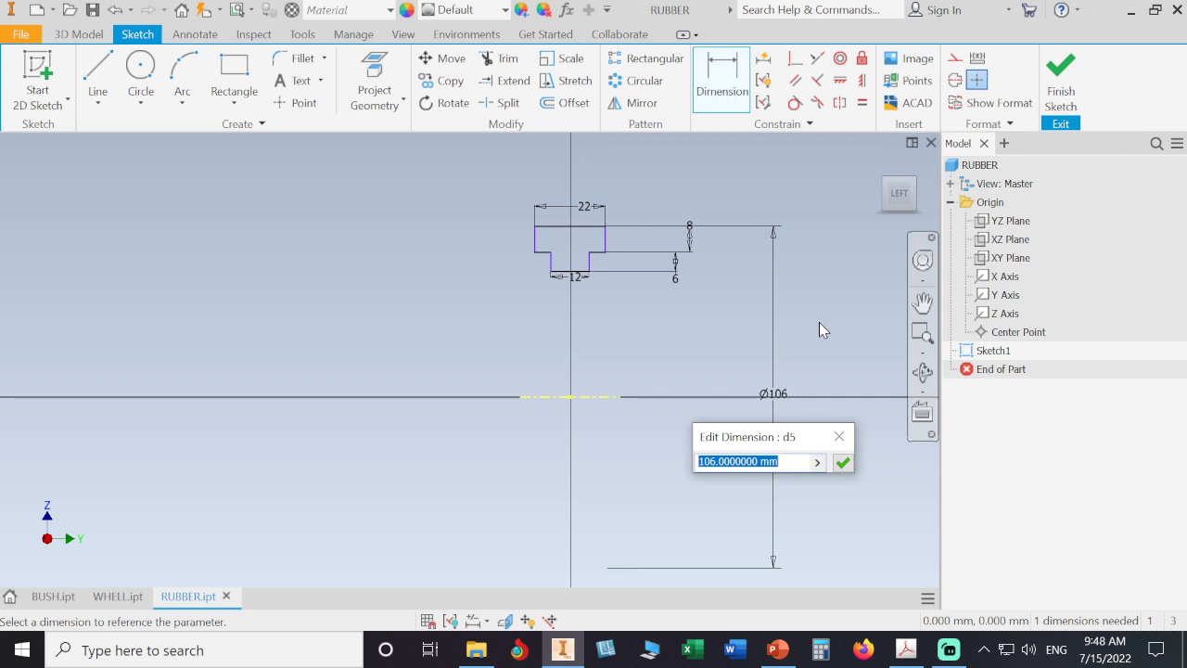
type("106")
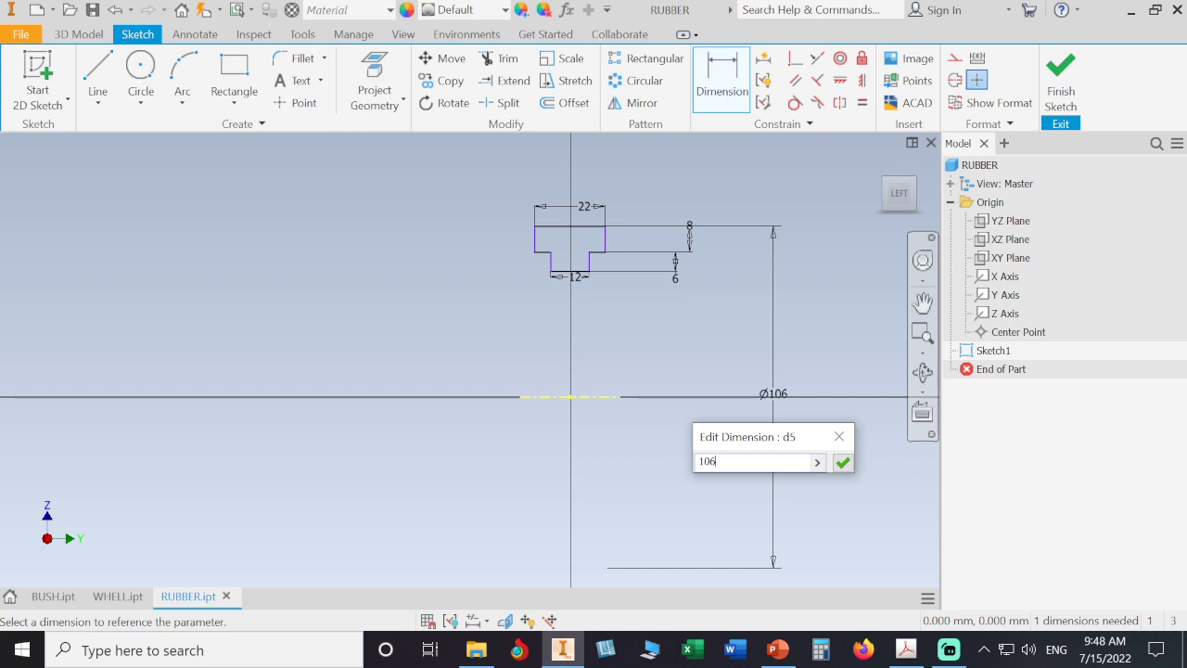
key("Return")
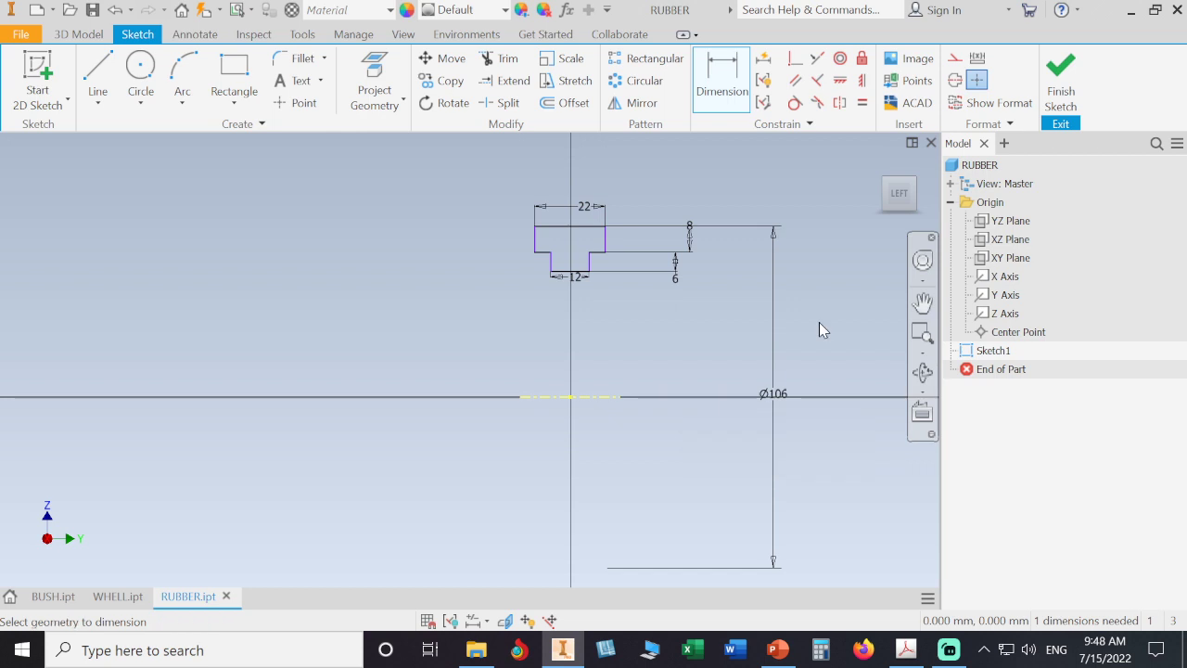
key("Escape")
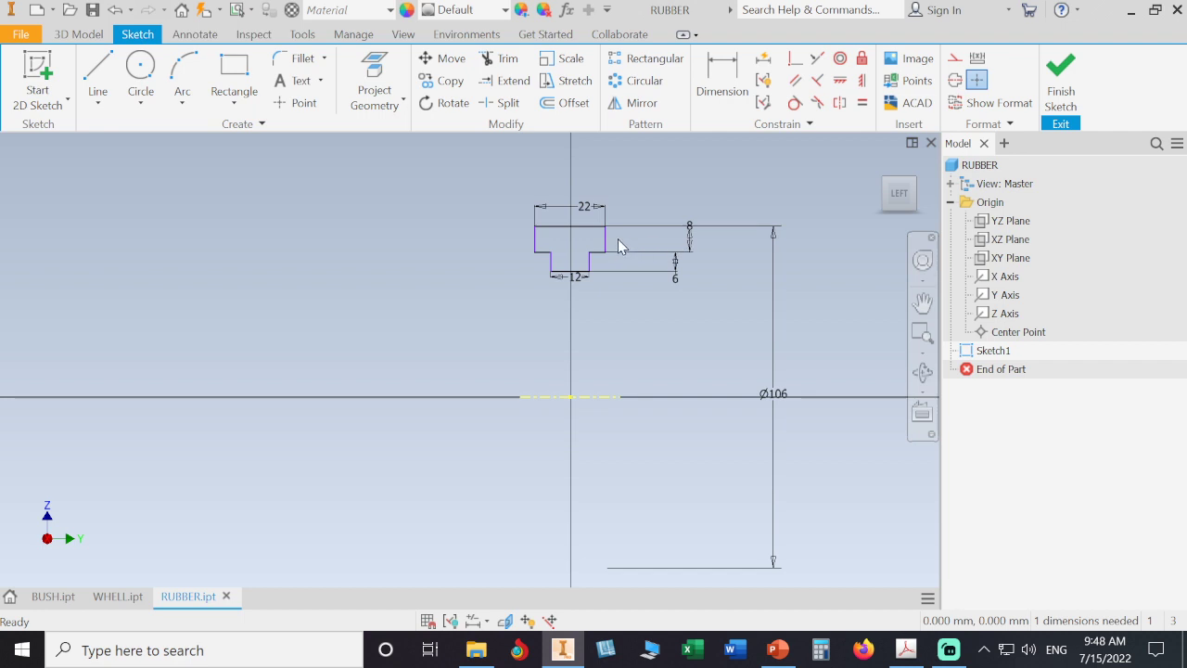
- Drag the cross-section to the right, away from the vertical axis
mouse_move(584, 227)
left_mouse_down()
mouse_move(596, 172)
mouse_move(612, 181)
left_mouse_up()
left_click_drag(608, 240, 818, 249)
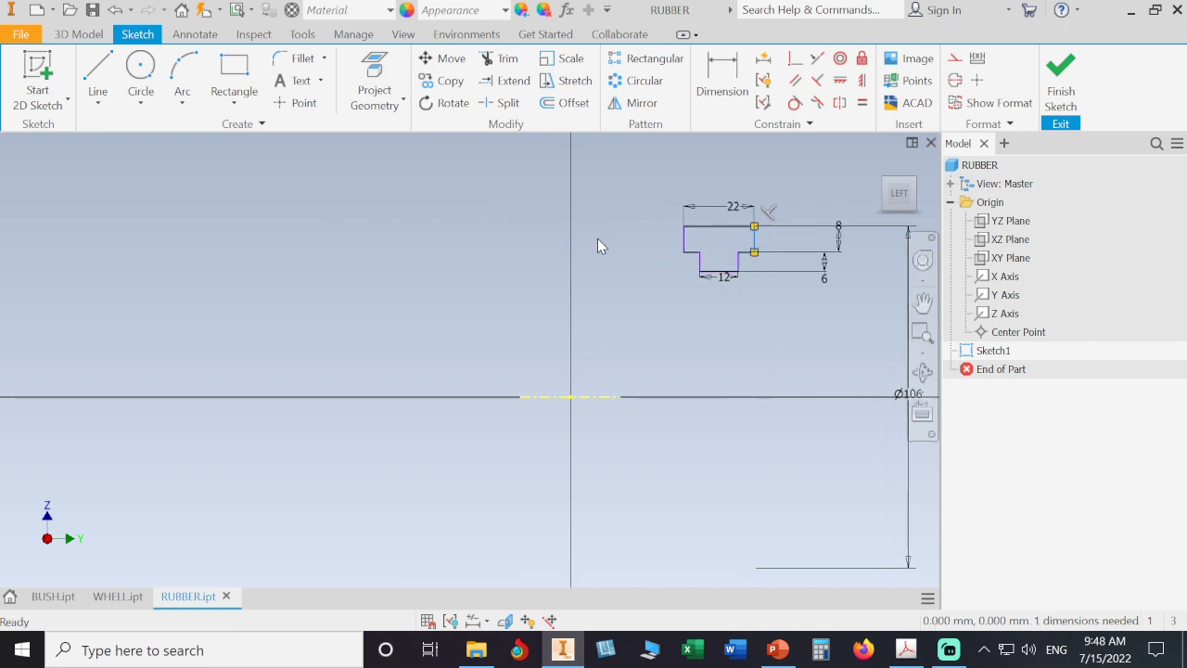
left_click(596, 201)
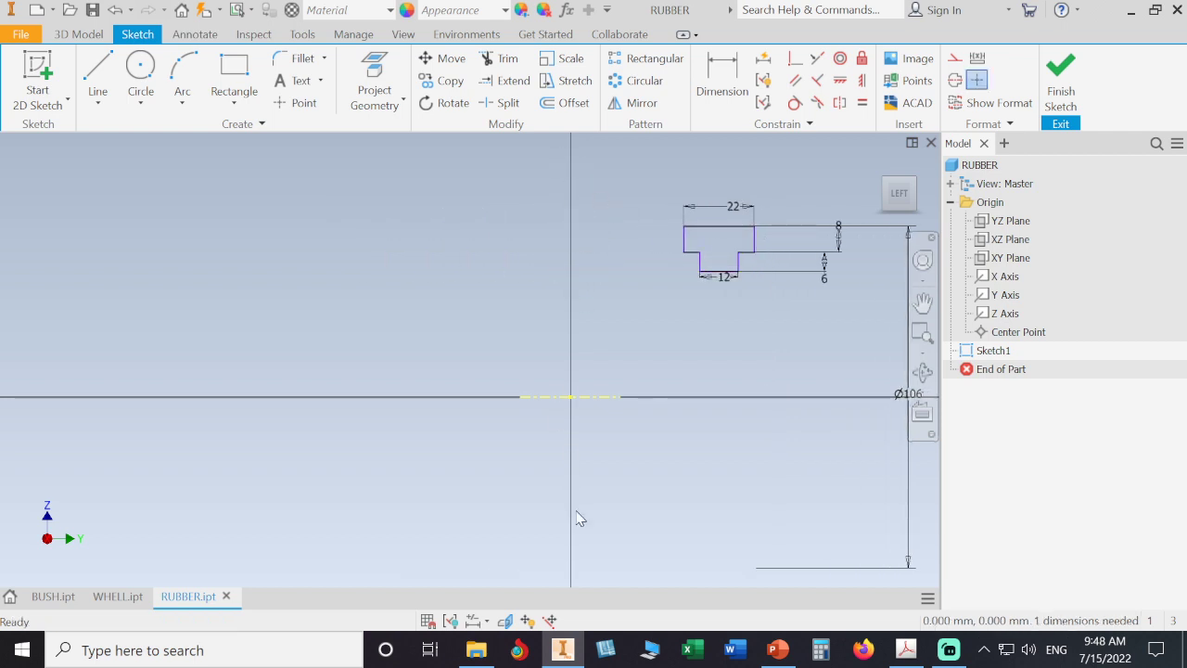
- Project the Z axis into the sketch
left_click(375, 88)
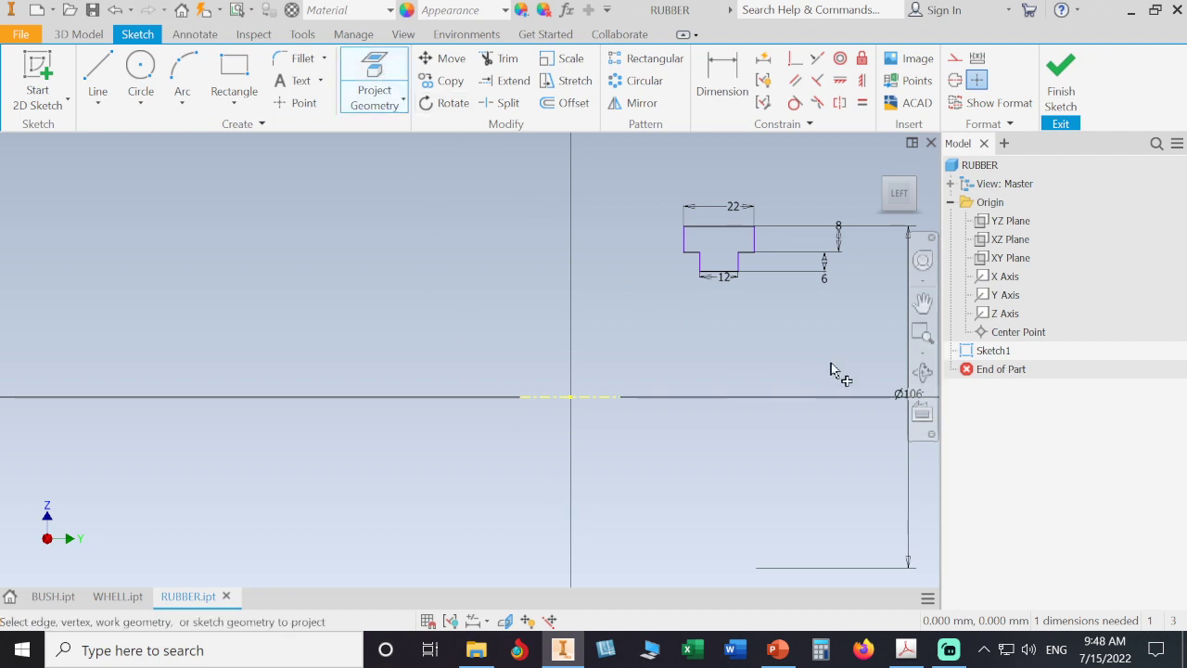
left_click(983, 313)
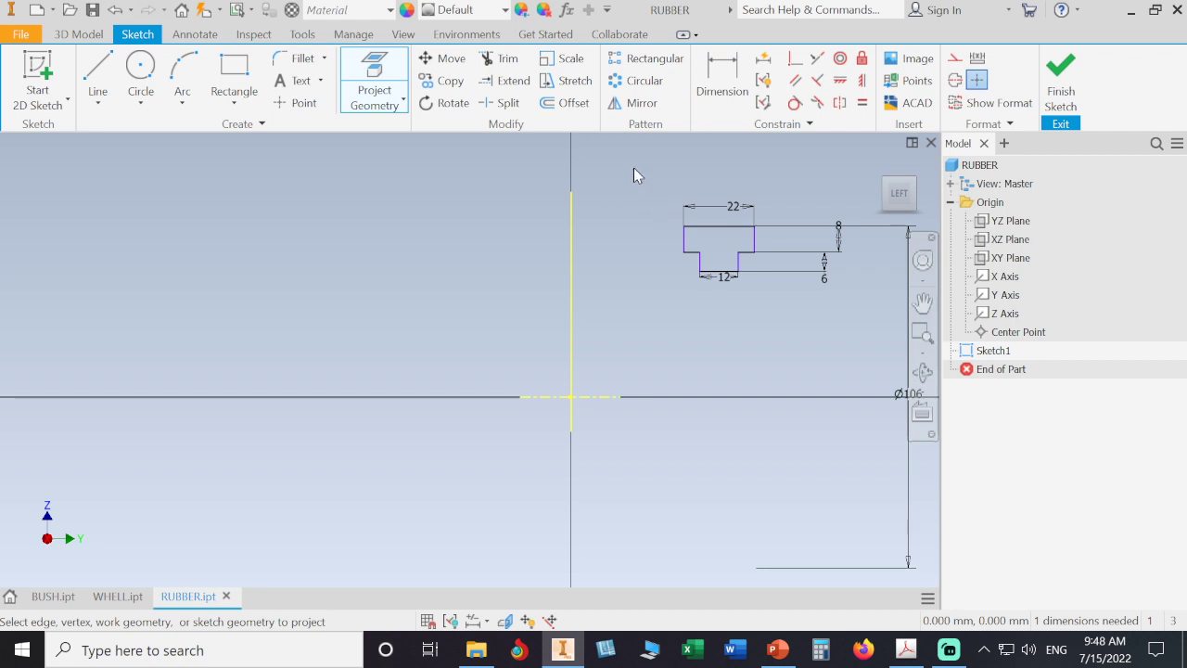
right_click(635, 172)
key("Escape")
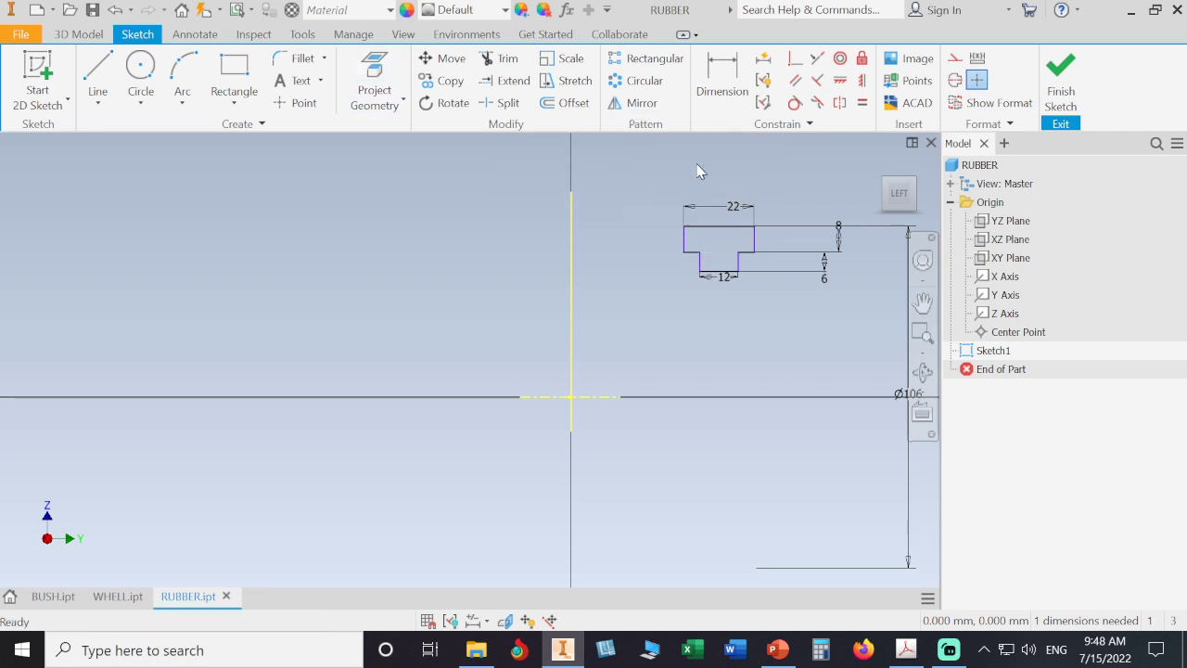
- Make the midpoint of the flange's top edge coincident with the projected Z axis
left_click(795, 62)
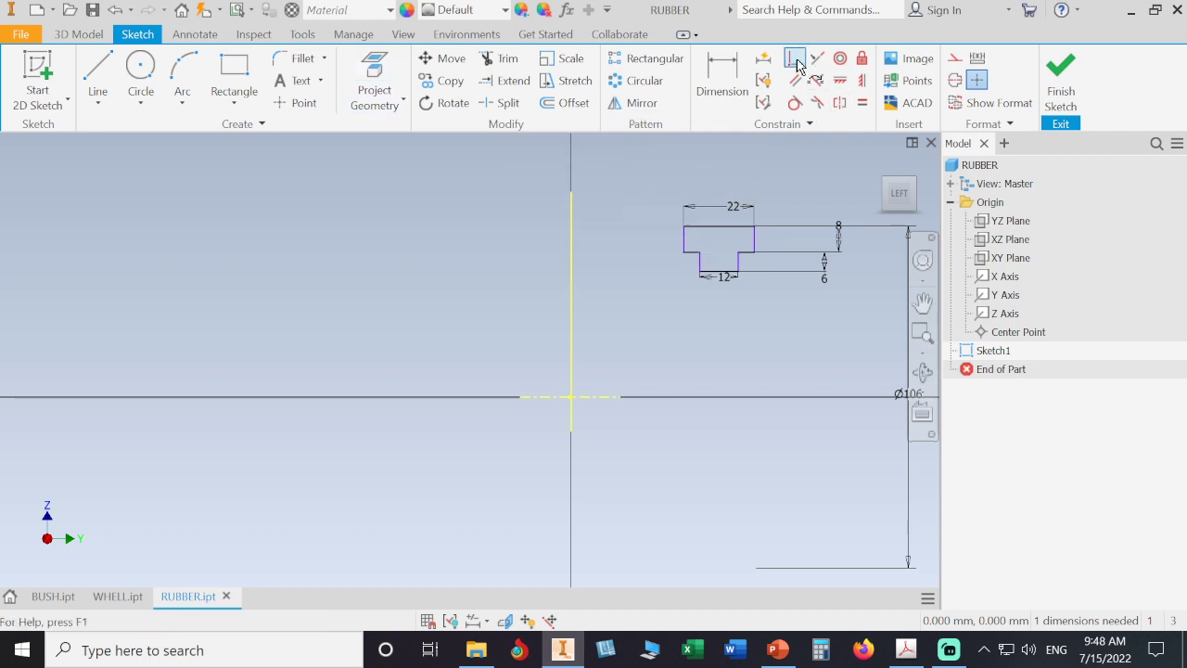
left_click(721, 231)
left_click(572, 221)
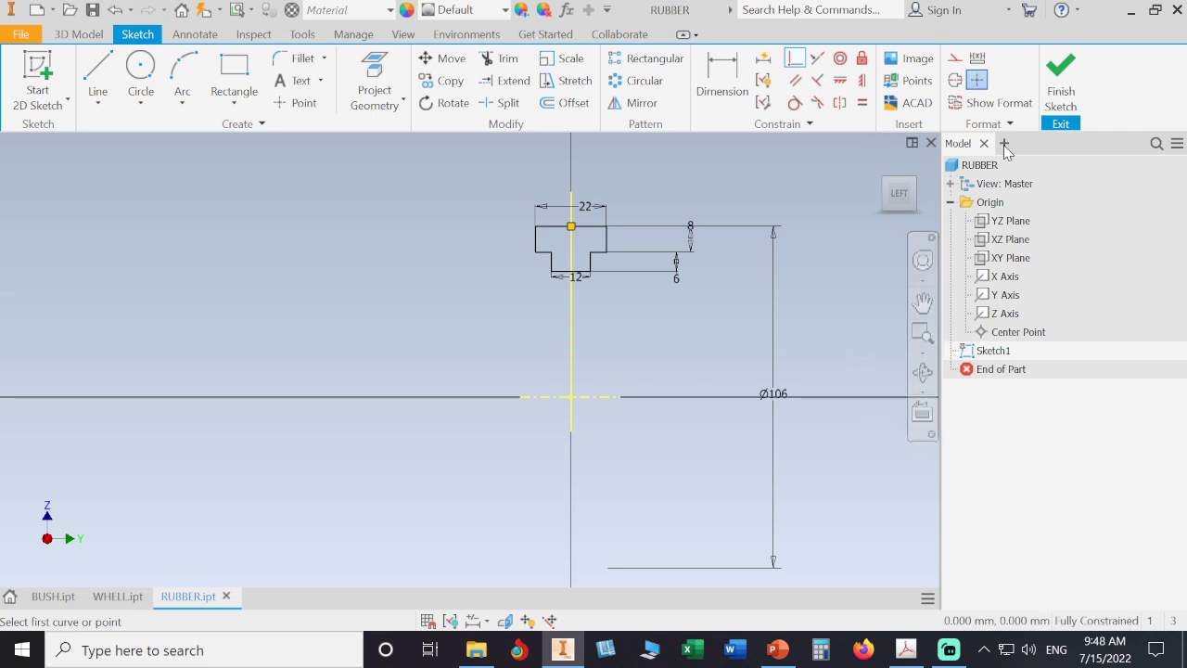
left_click(1052, 106)
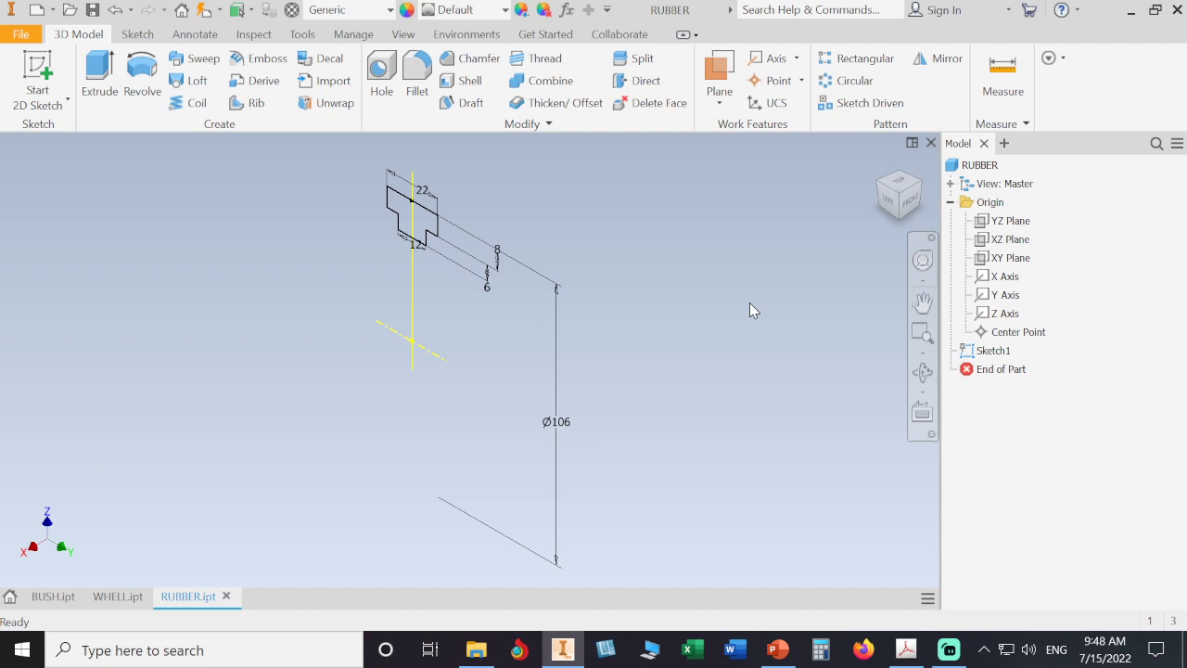
left_click(141, 80)
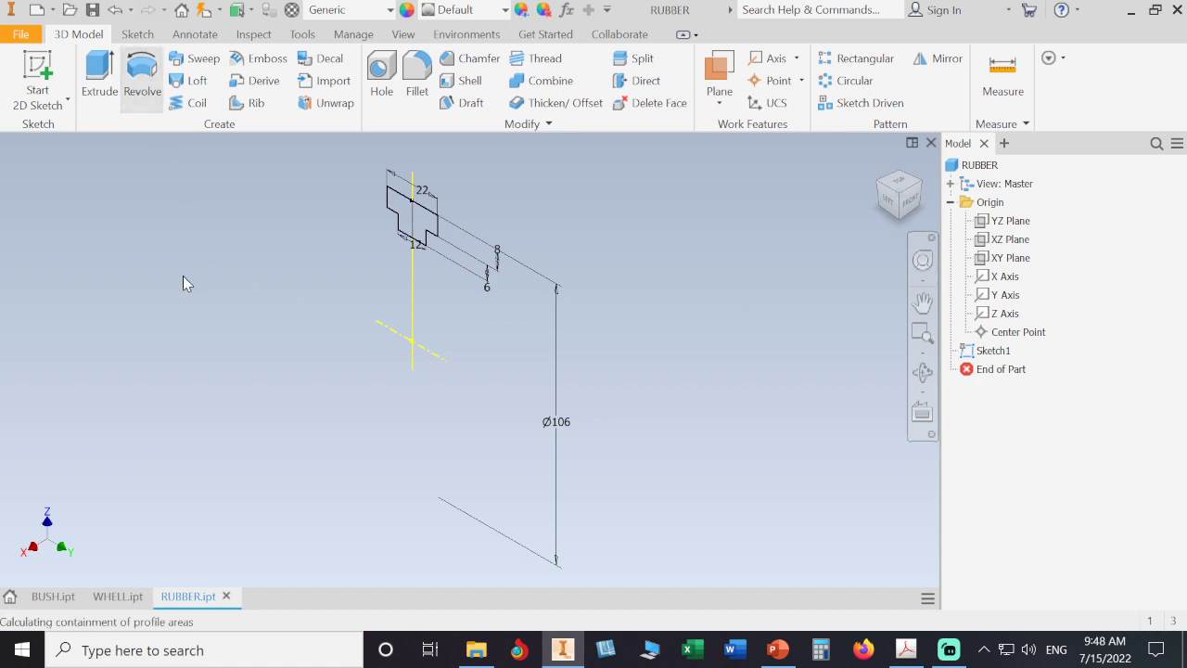
scroll(179, 252, "up", 5)
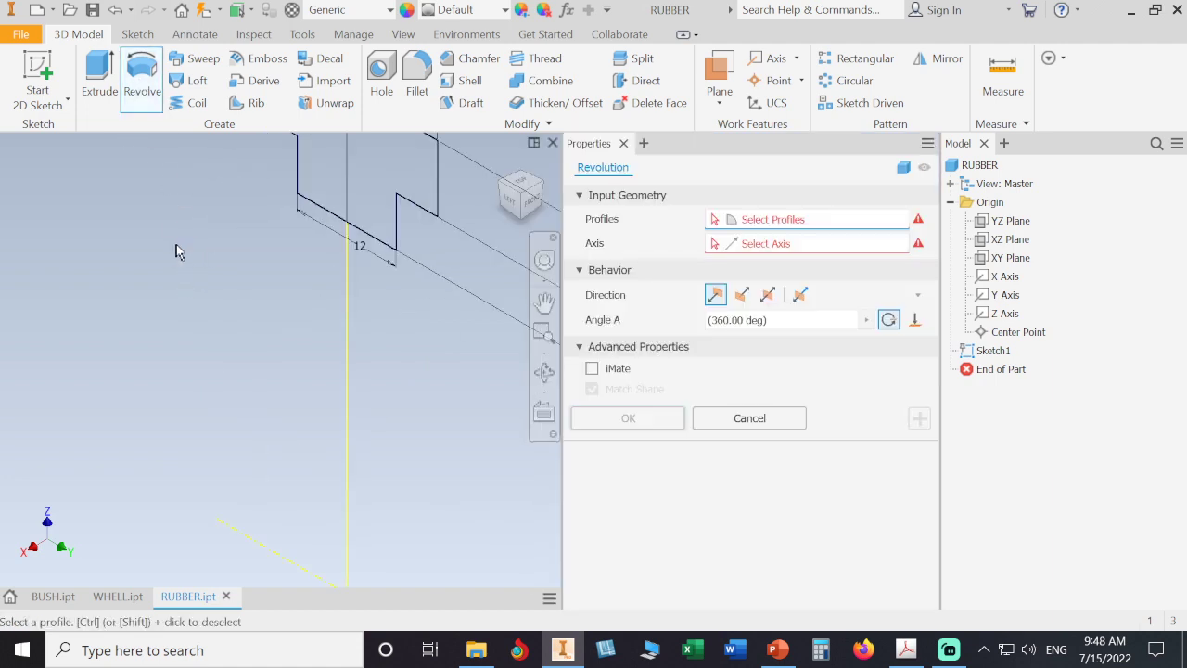
mouse_move(177, 251)
middle_mouse_down()
mouse_move(213, 278)
mouse_move(276, 440)
middle_mouse_up()
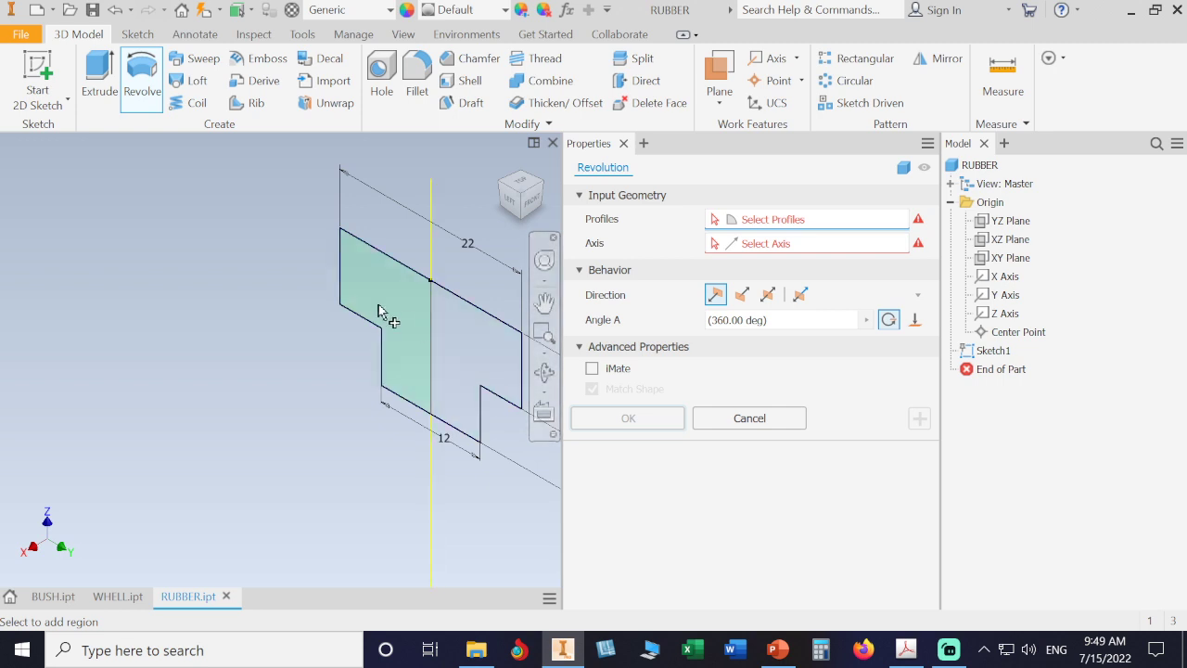
key("Escape")
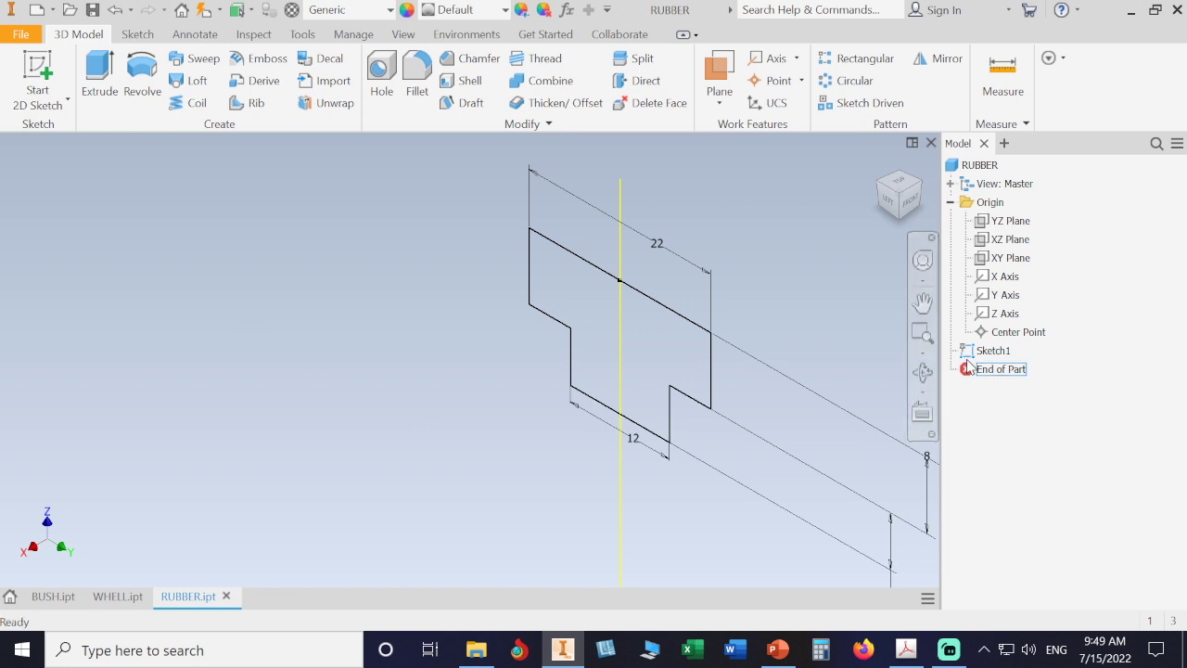
- Reopen Sketch1, convert the projected Z axis line into construction geometry, and finish the sketch
double_click(994, 350)
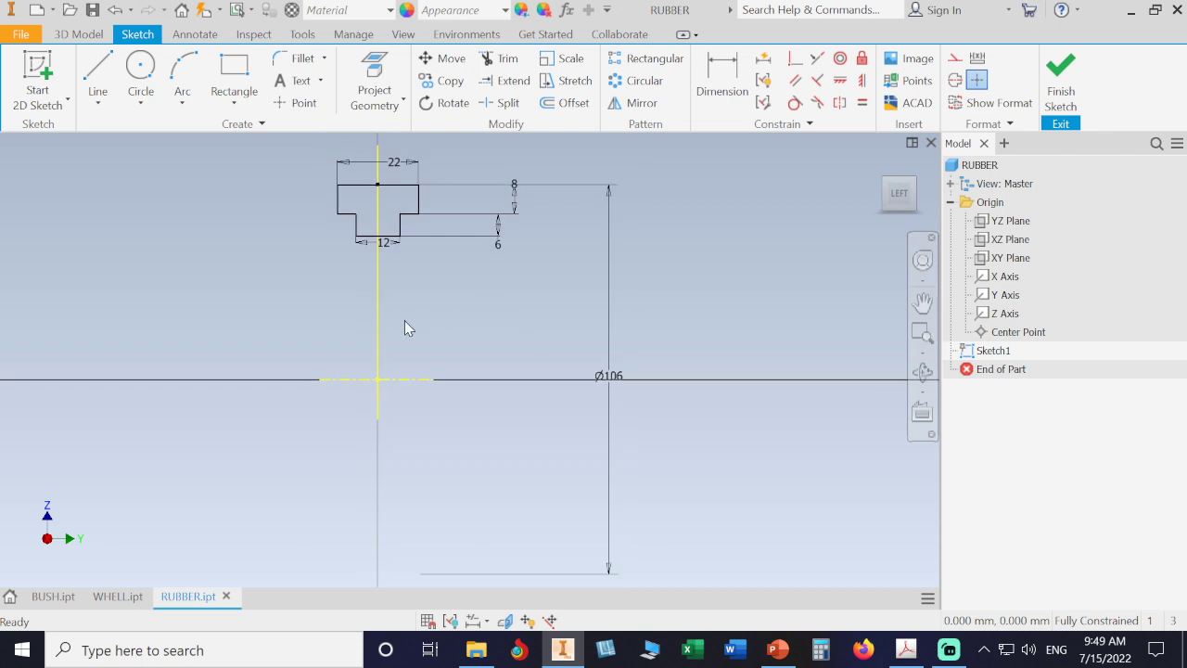
left_click(382, 329)
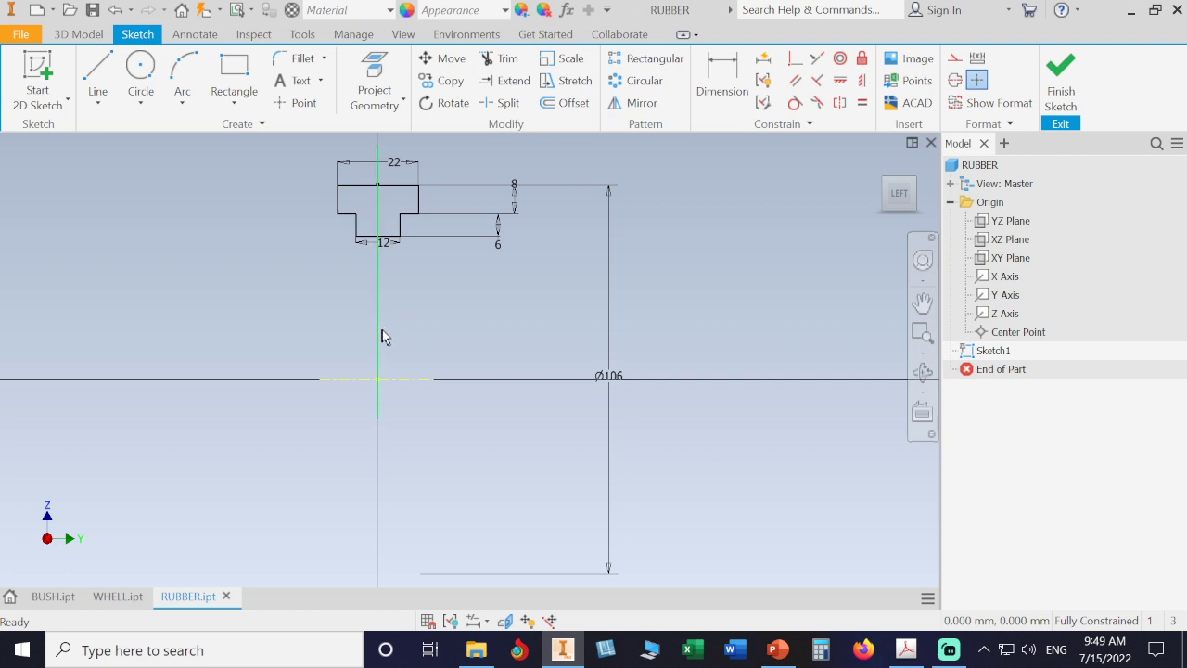
left_click(955, 59)
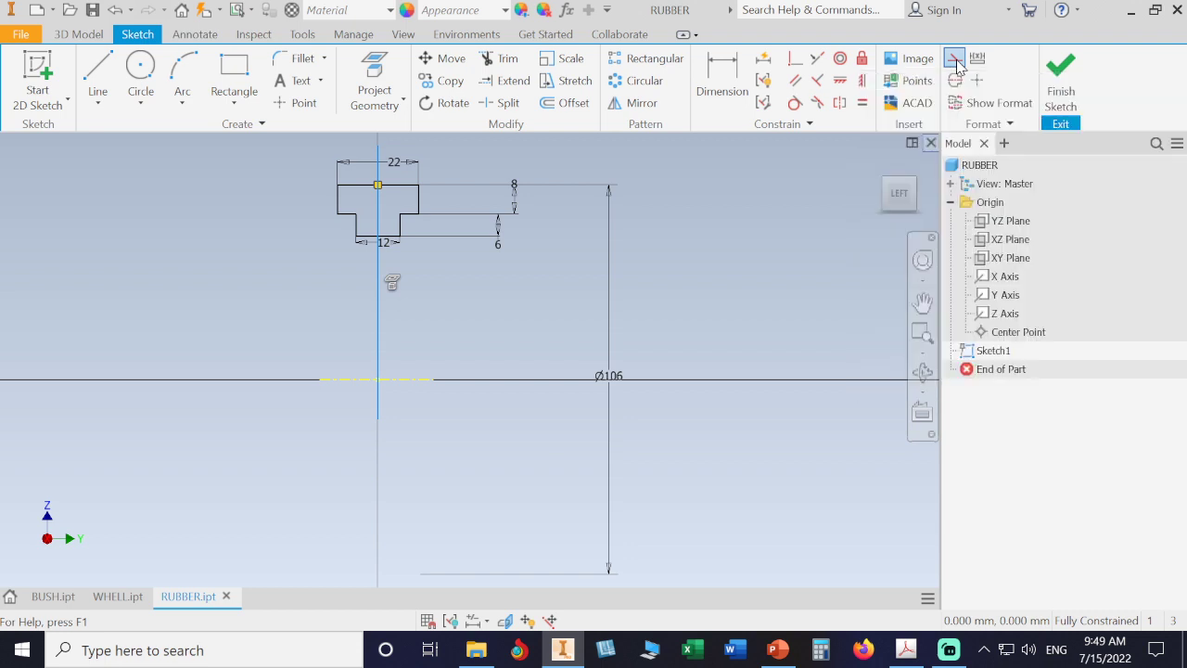
scroll(393, 338, "up", 5)
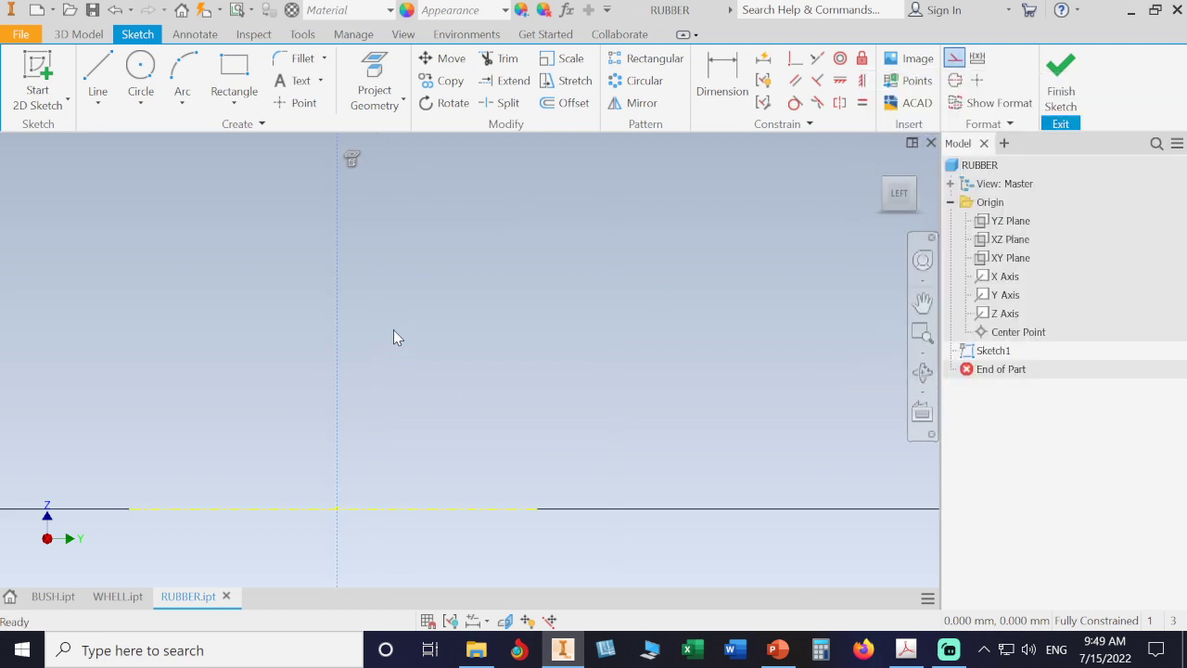
scroll(393, 331, "down", 4)
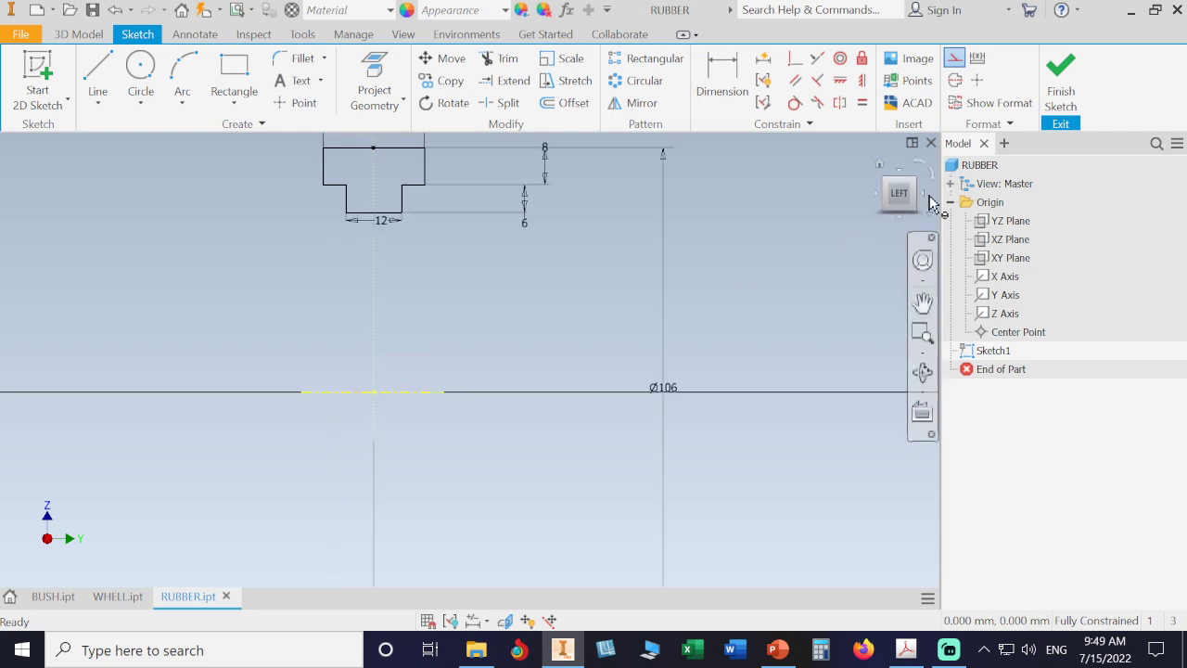
left_click(1049, 93)
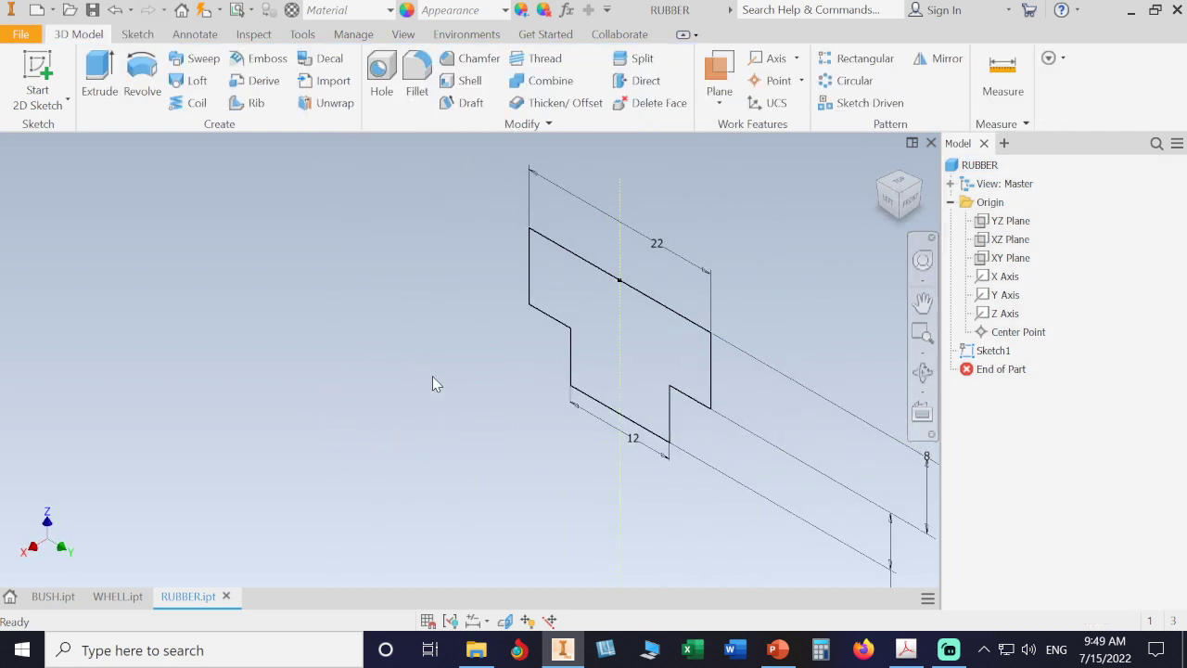
- Revolve the cross-section a full 360 degrees around its axis to form the ring
left_click(139, 82)
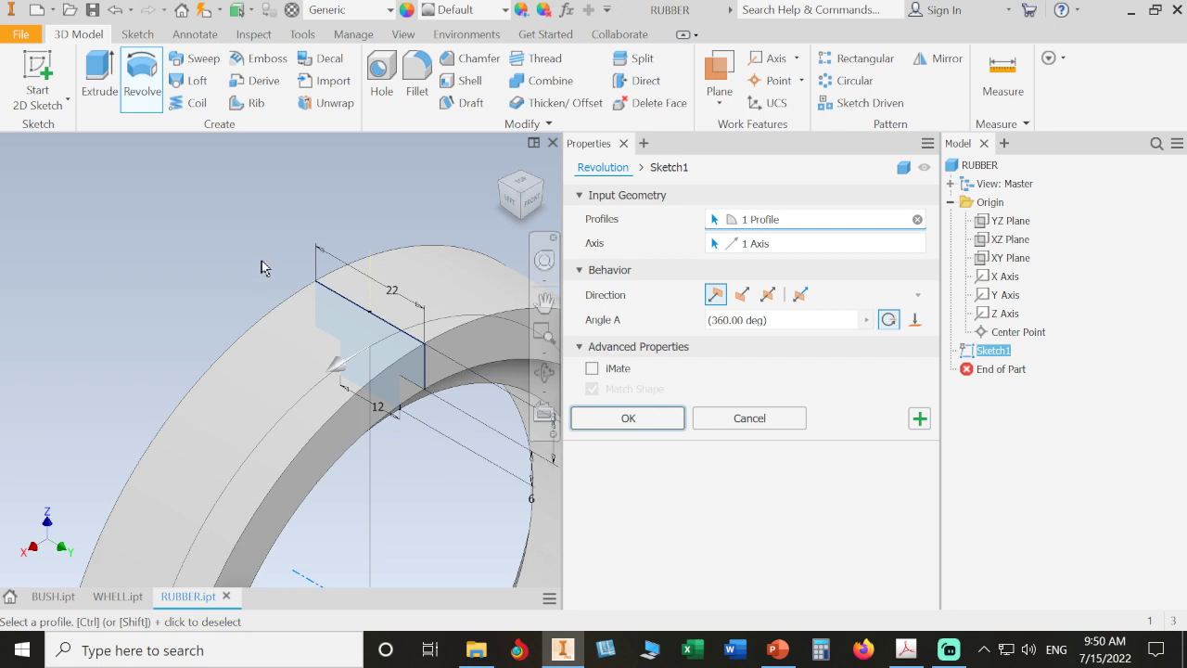
scroll(261, 269, "down", 5)
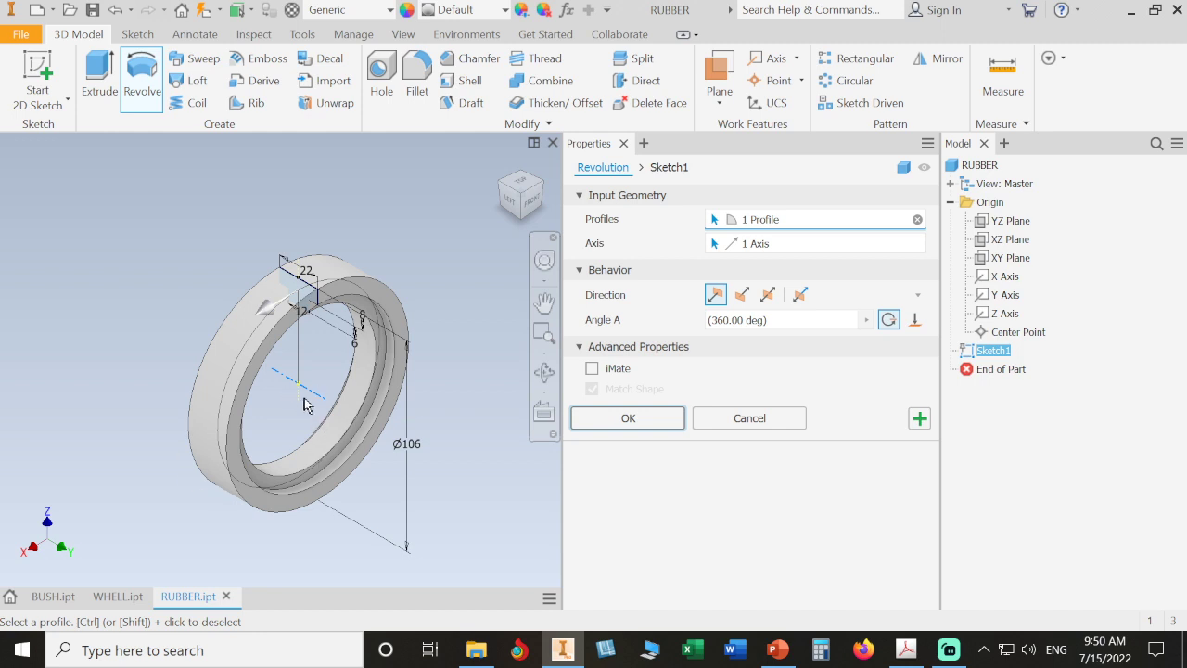
left_click(630, 422)
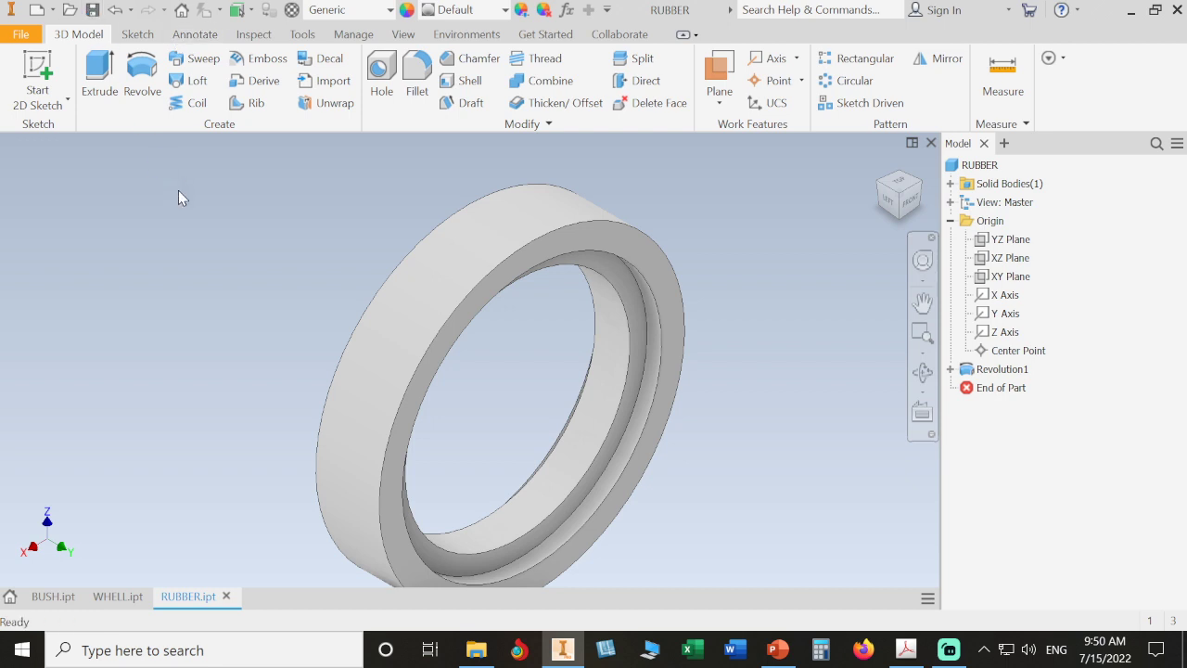
- Fillet the ring's outer front edge with a 2 mm radius, as called for on the drawing
left_click(906, 649)
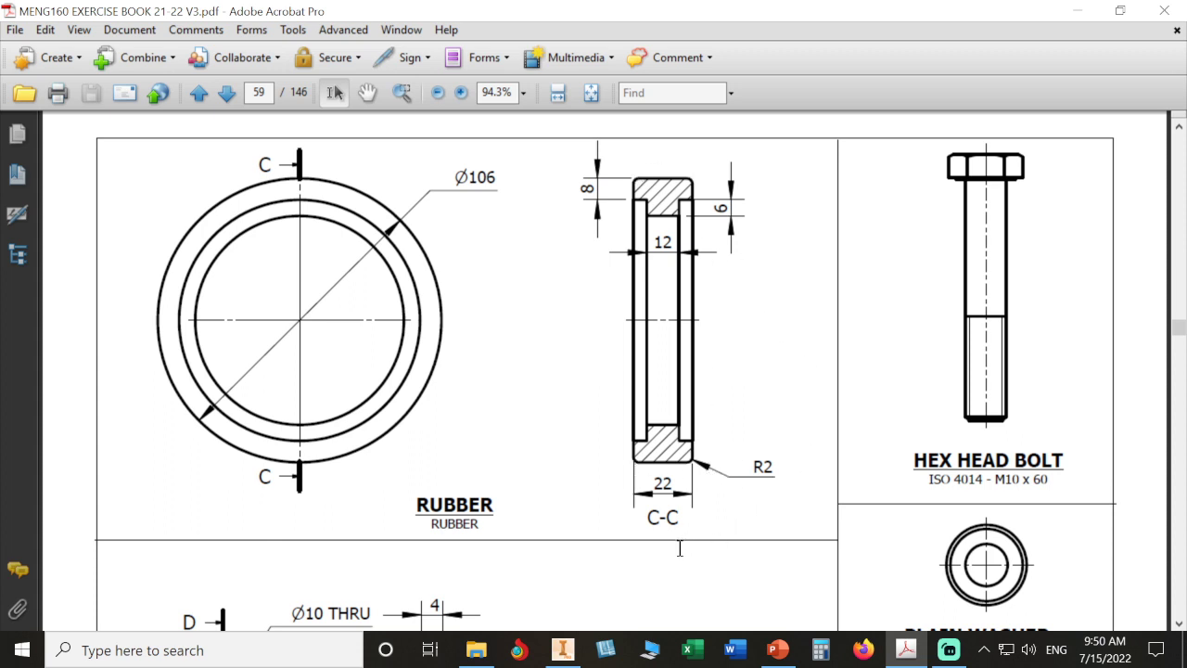
left_click(562, 650)
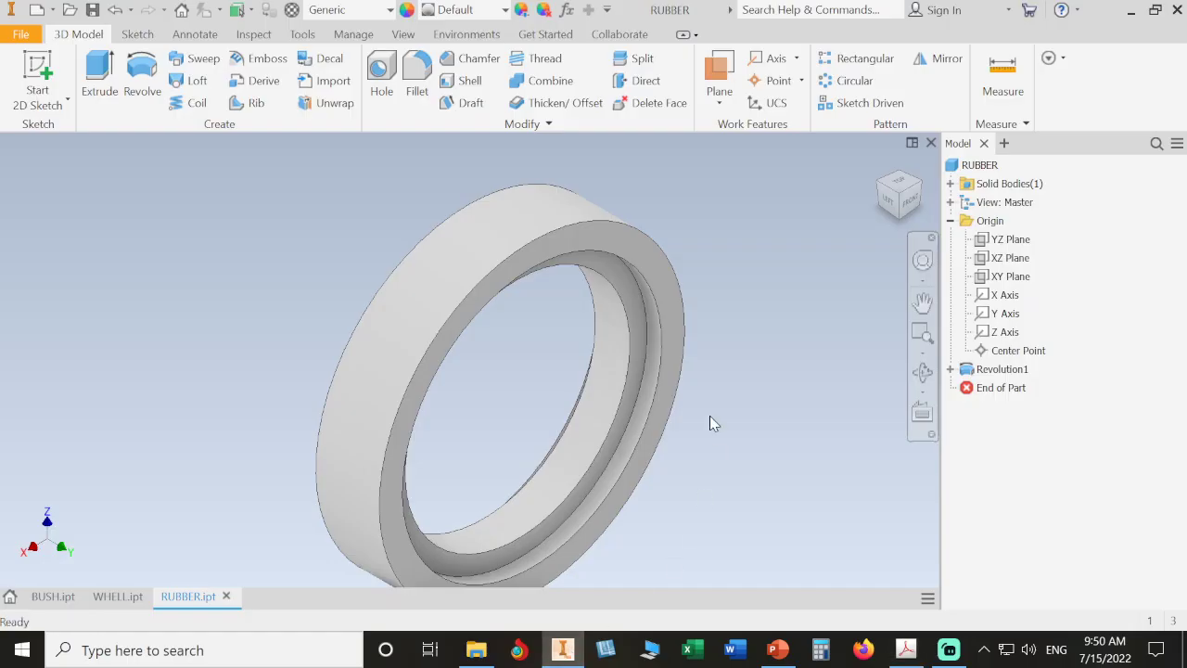
left_click(416, 78)
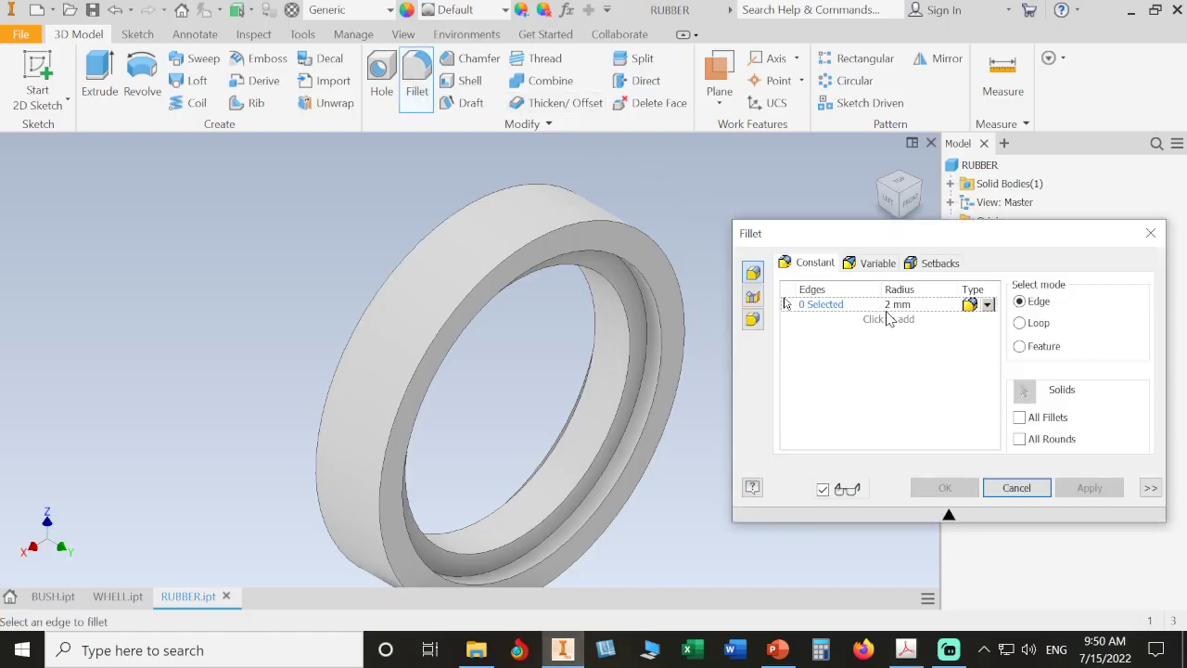
left_click(652, 244)
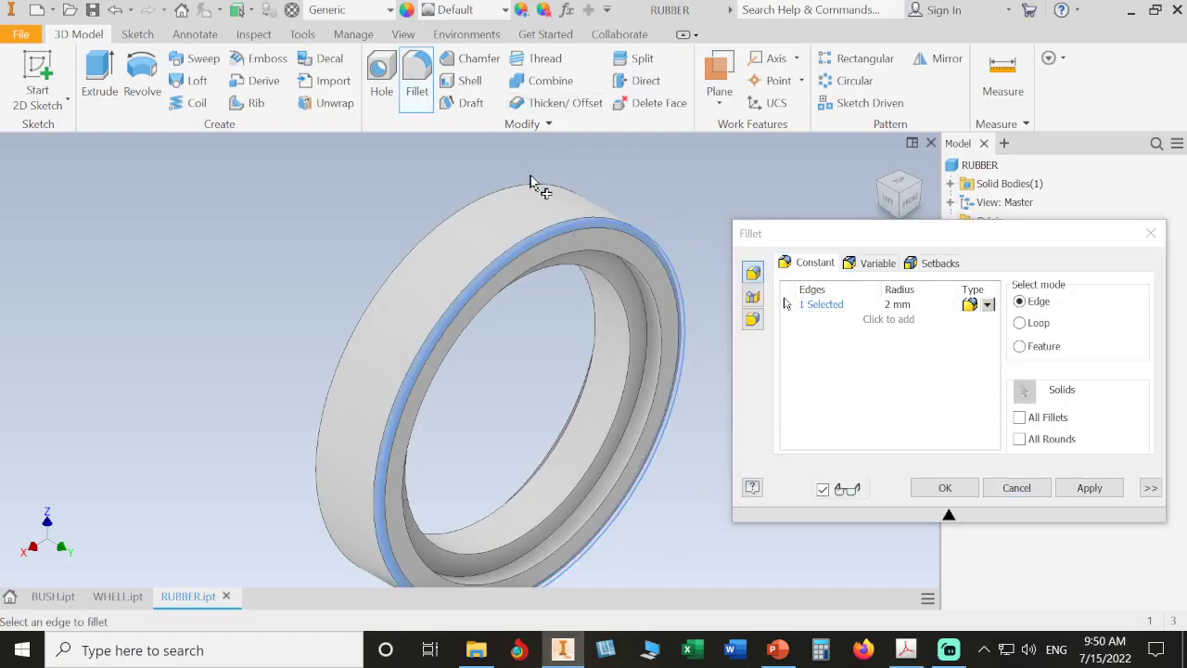
left_click(946, 487)
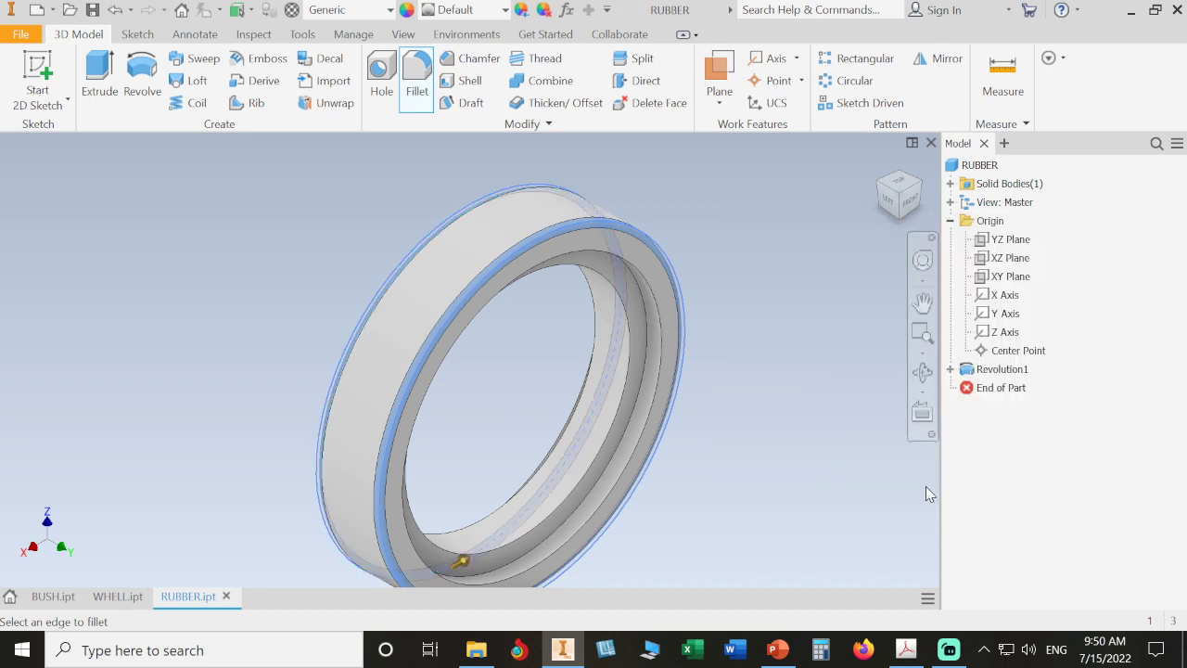
- Save the RUBBER part
left_click(93, 10)
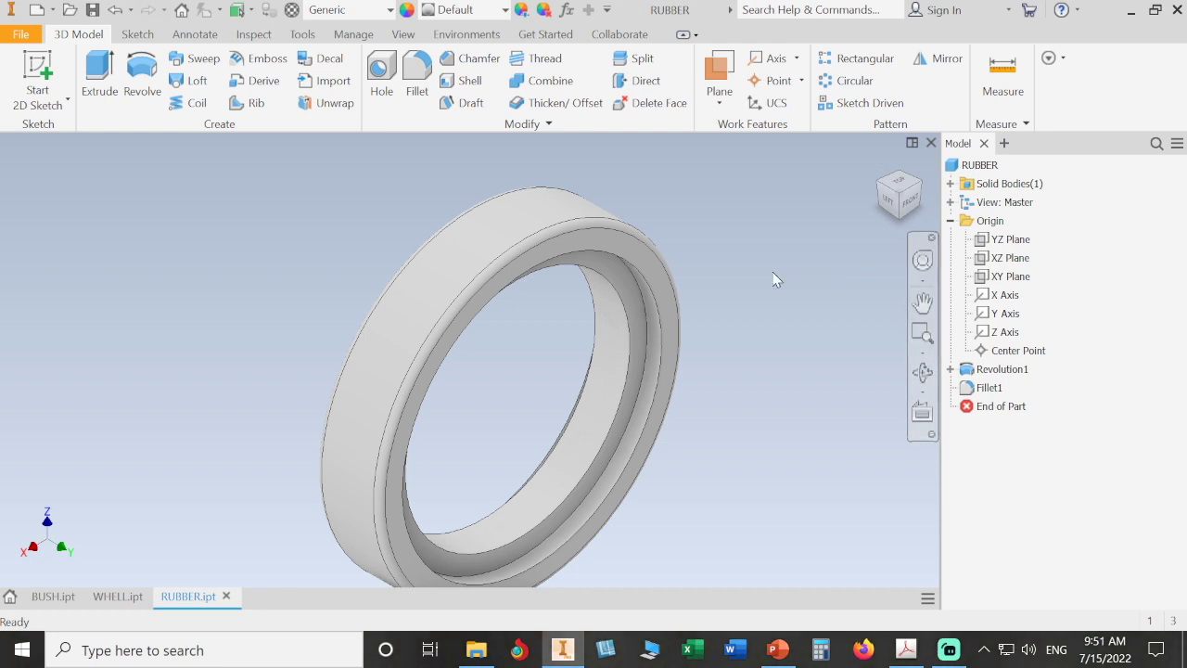
scroll(772, 272, "down", 2)
middle_click_drag(772, 272, 745, 287)
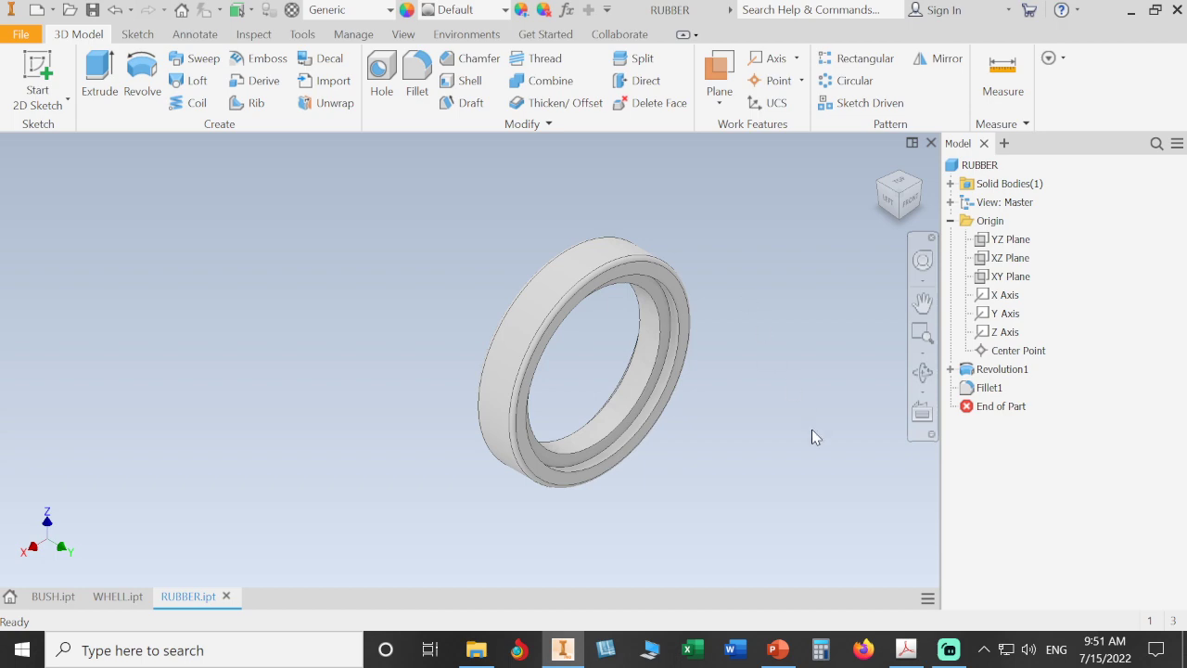
left_click(906, 649)
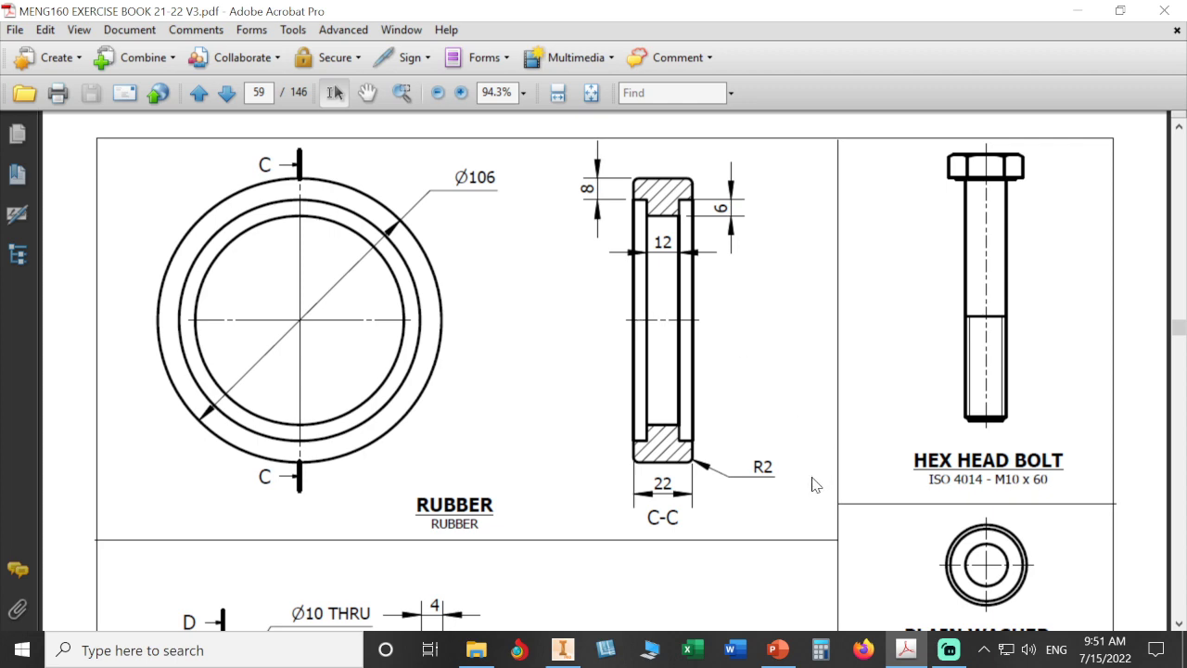
left_click(563, 650)
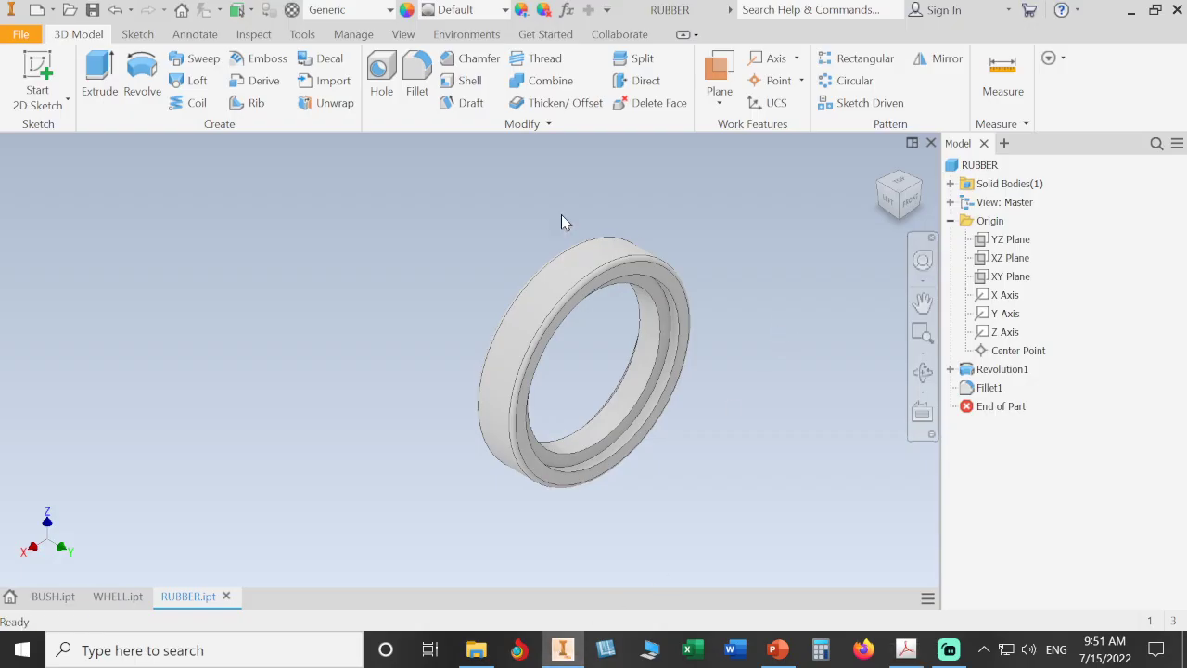
- Display a half section view of the part cut by the YZ plane
left_click(405, 34)
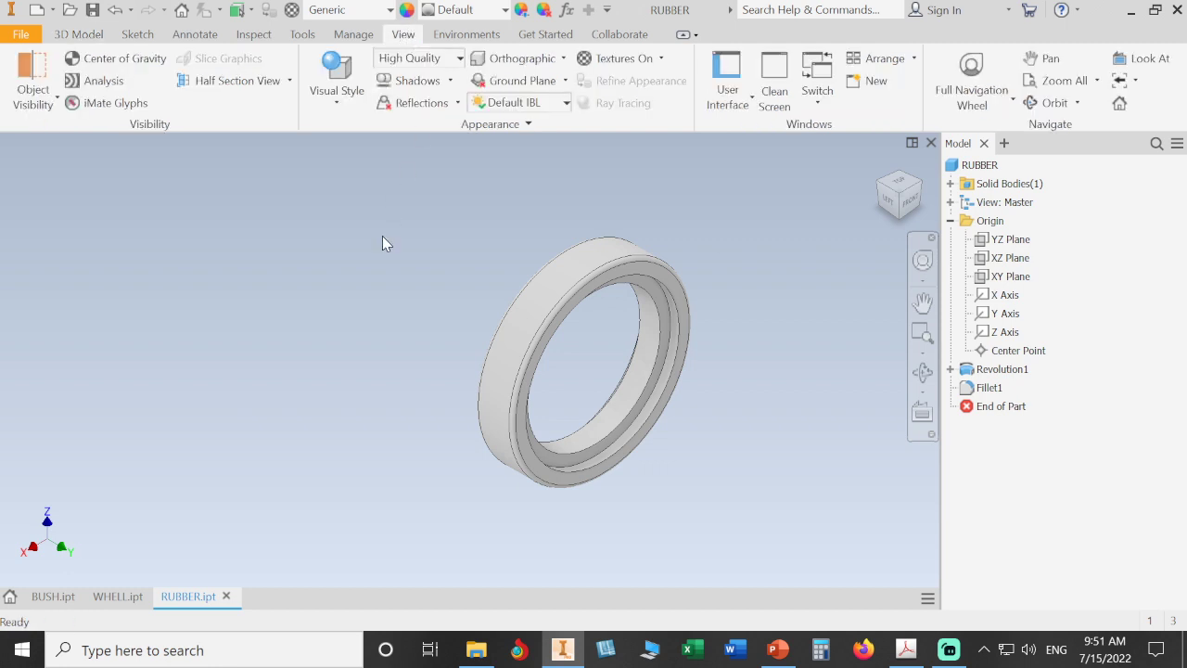
left_click(290, 81)
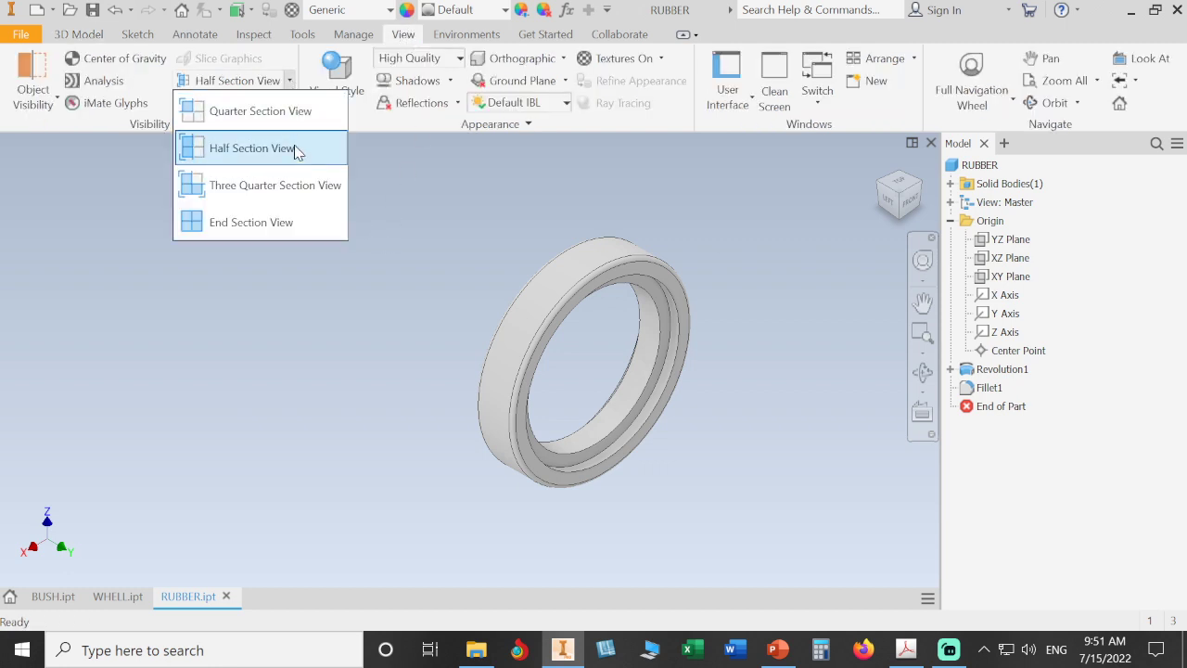
left_click(293, 150)
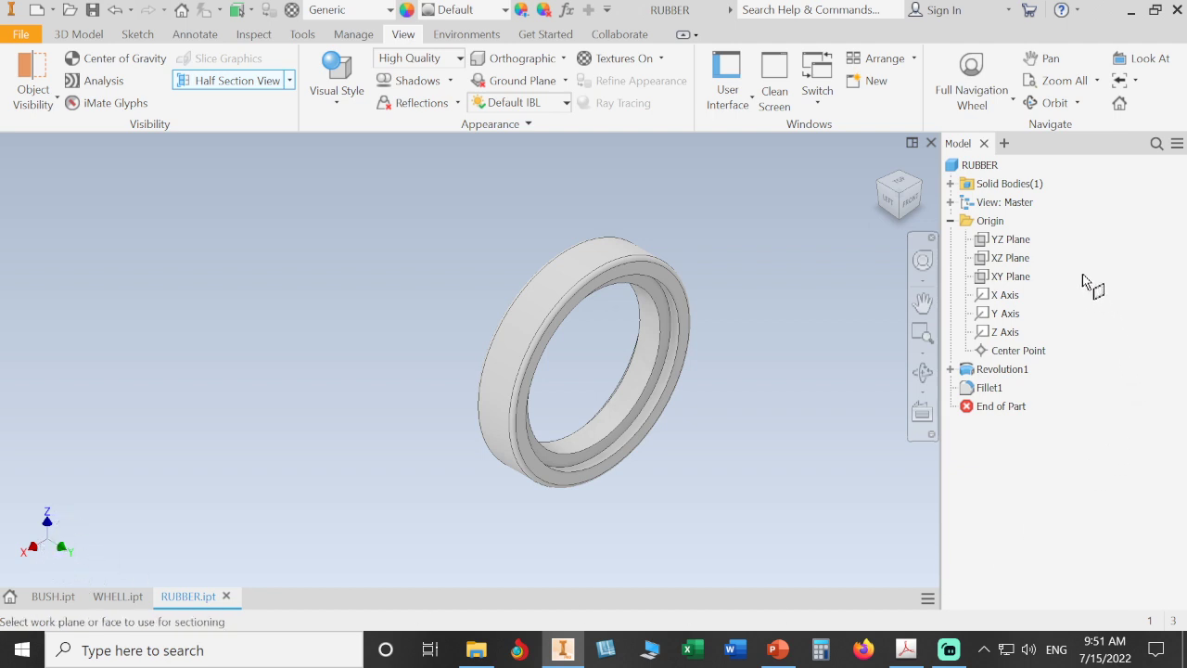
left_click(1013, 243)
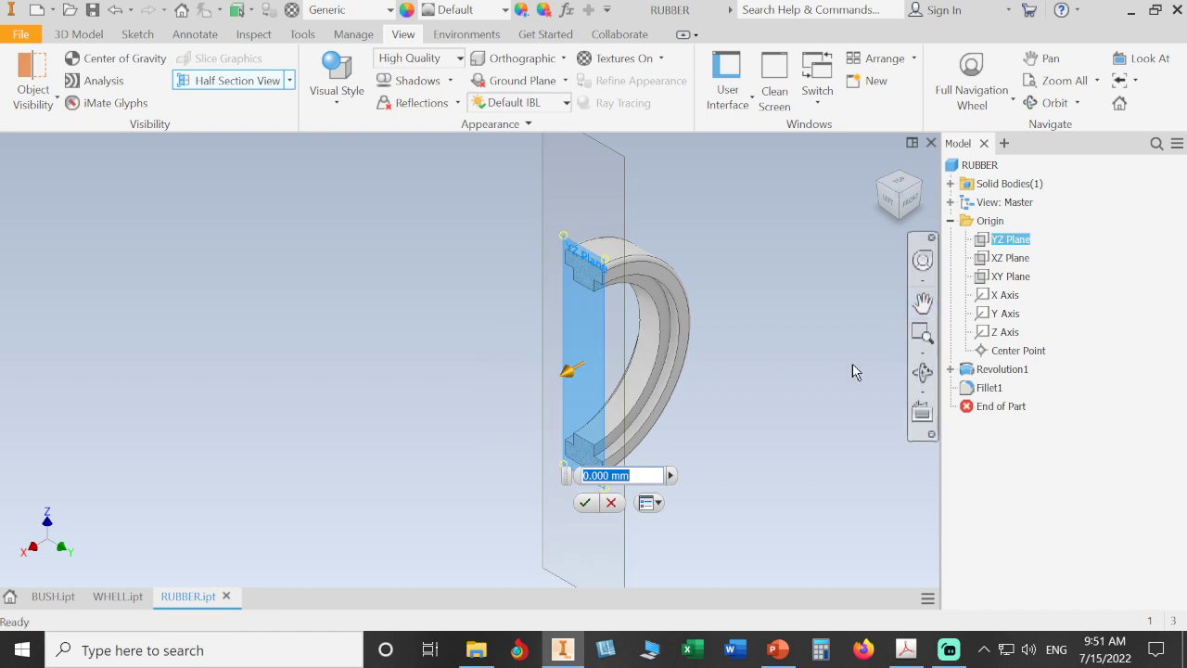
left_click(586, 504)
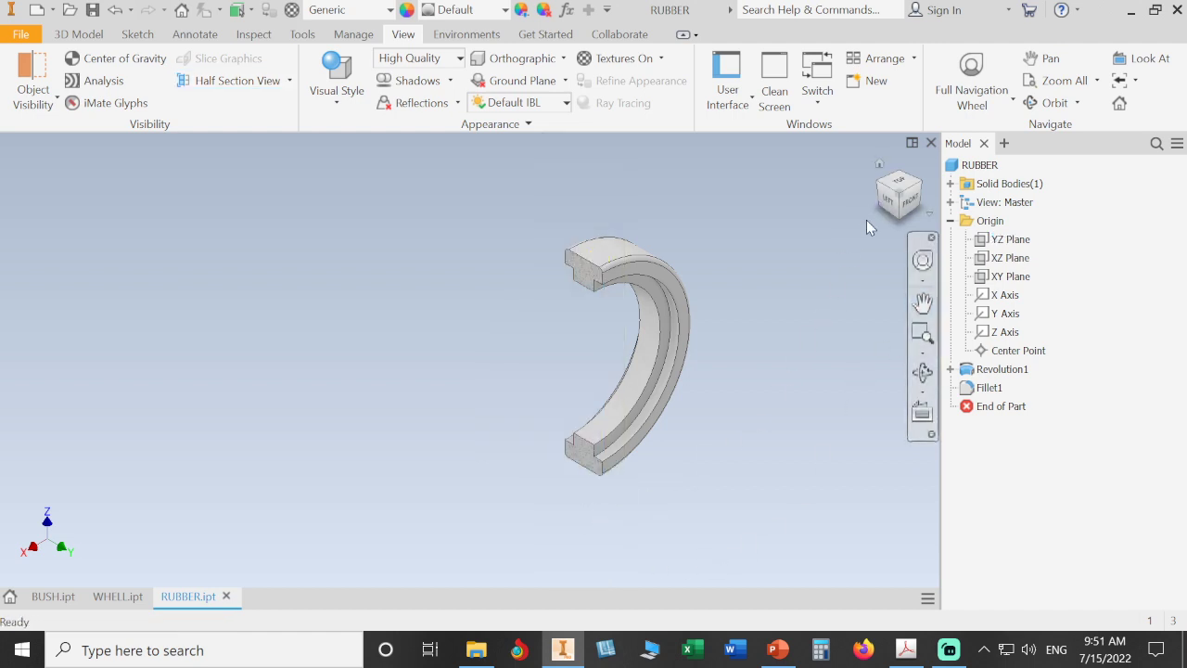
- Inspect the sectioned profile from the left view and compare it with section C-C on the drawing
scroll(652, 322, "up", 4)
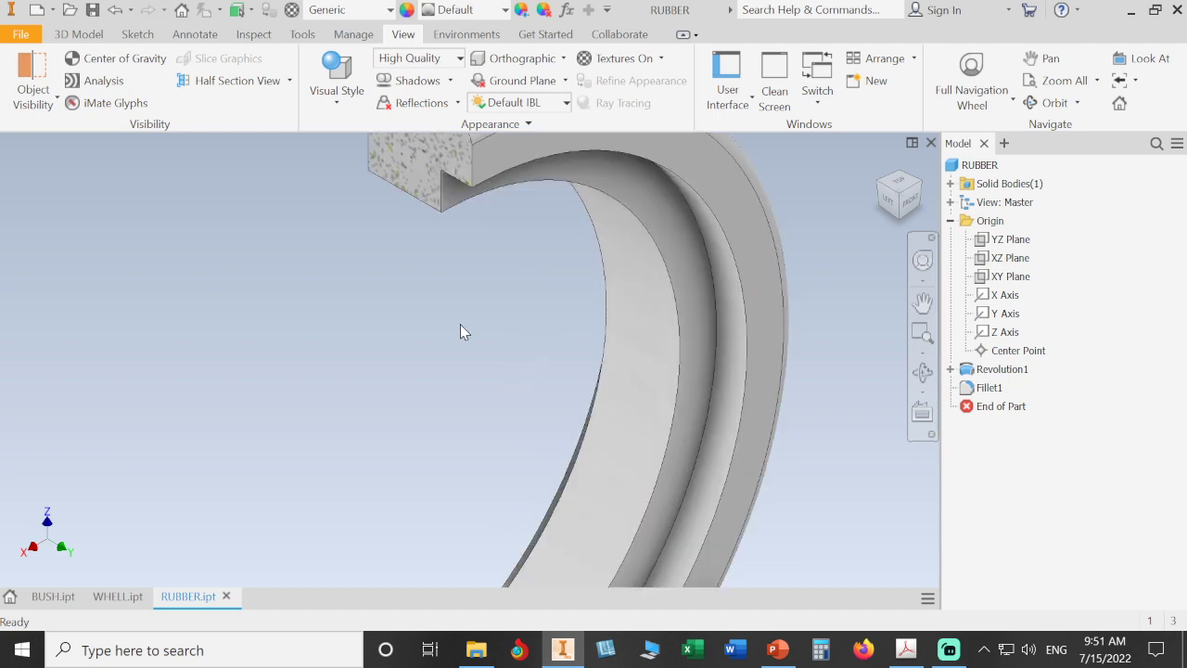
scroll(460, 324, "down", 2)
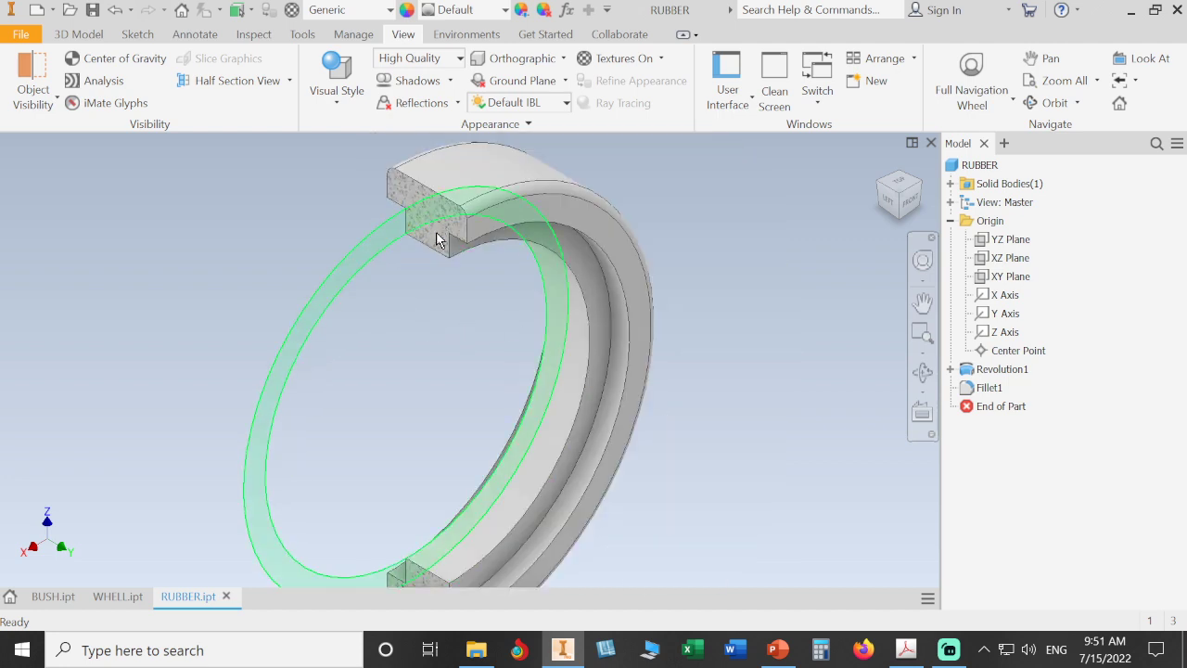
left_click(889, 208)
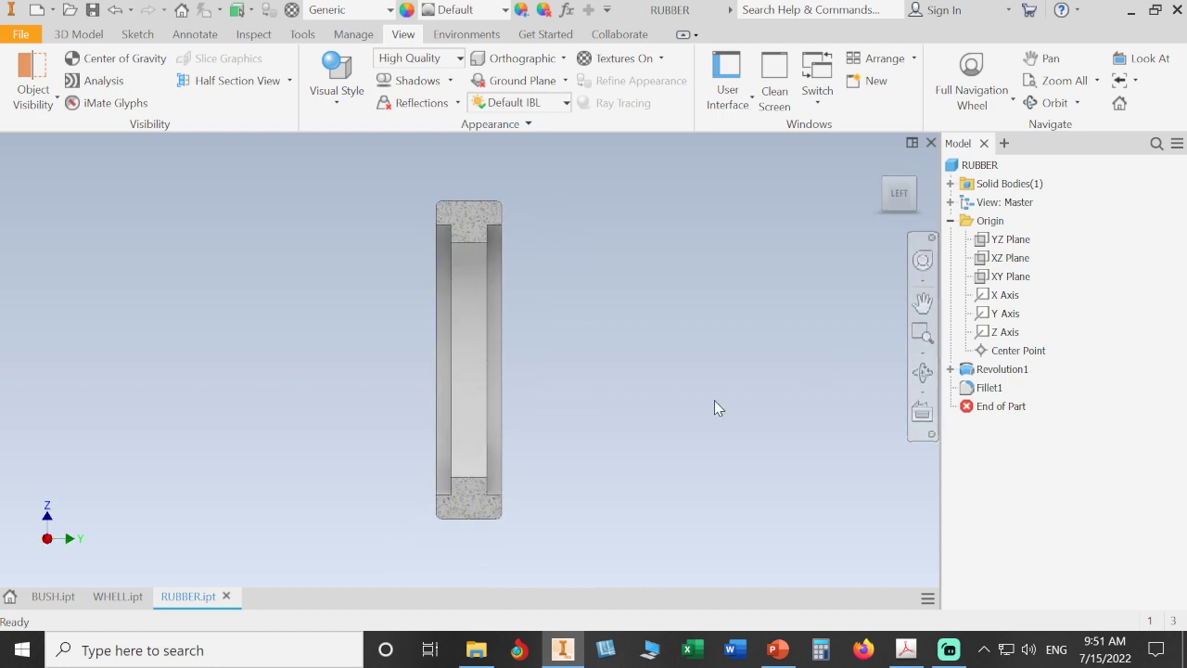
left_click(908, 652)
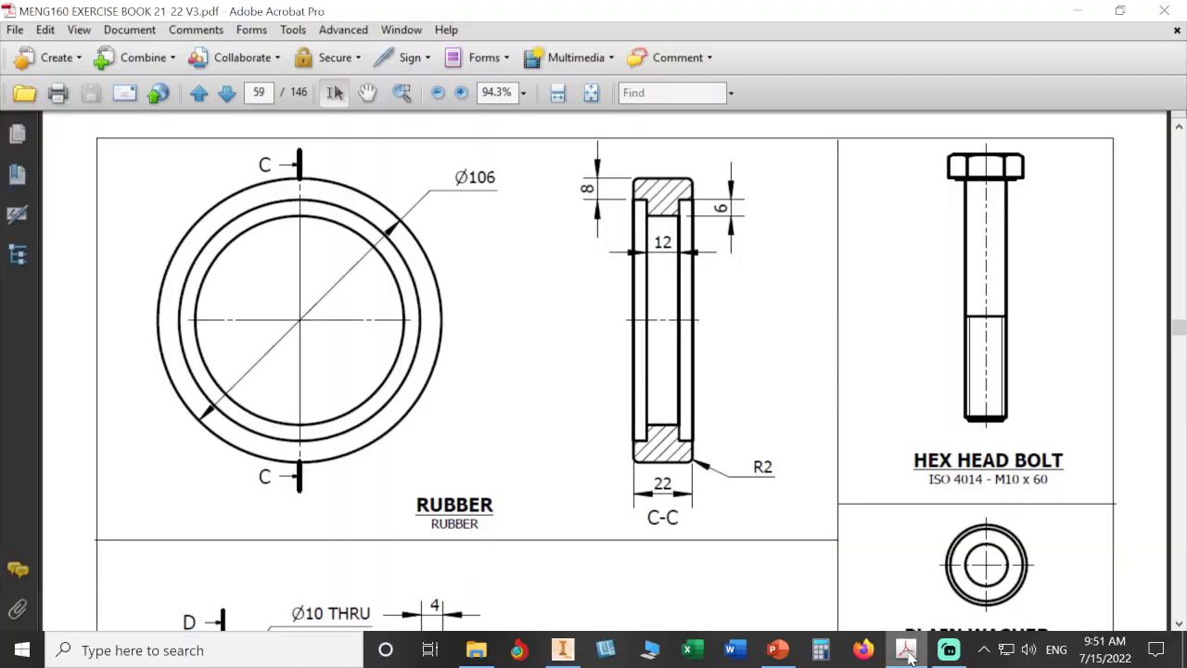
left_click(908, 652)
left_click(908, 652)
left_click(908, 652)
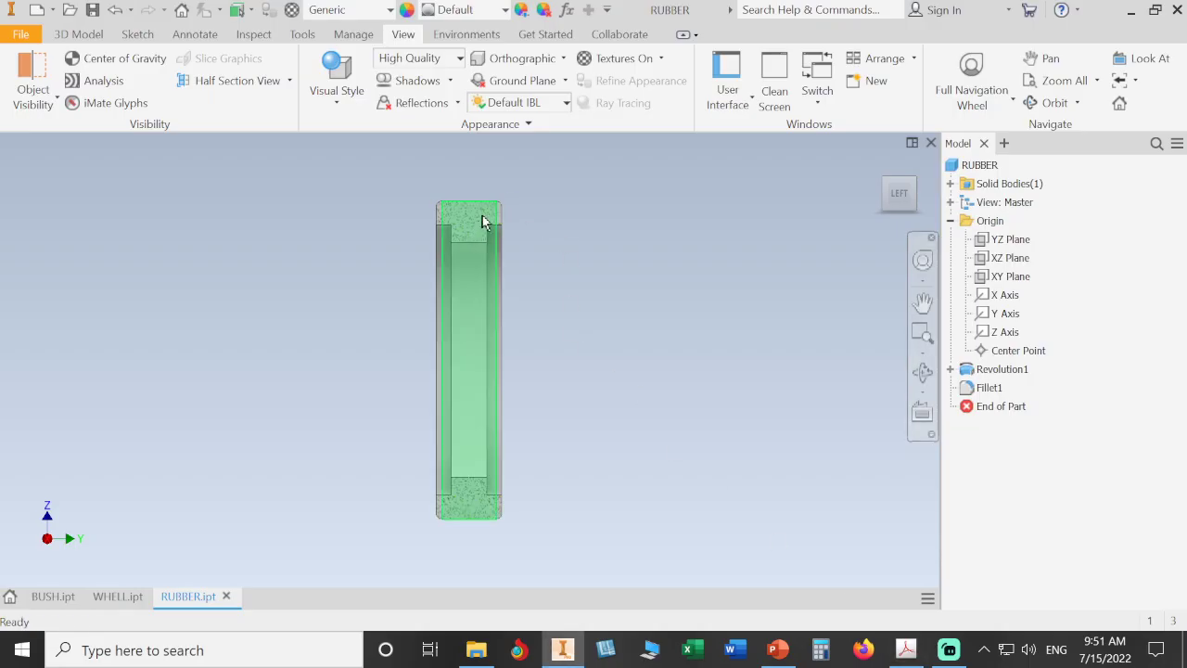
scroll(515, 212, "up", 5)
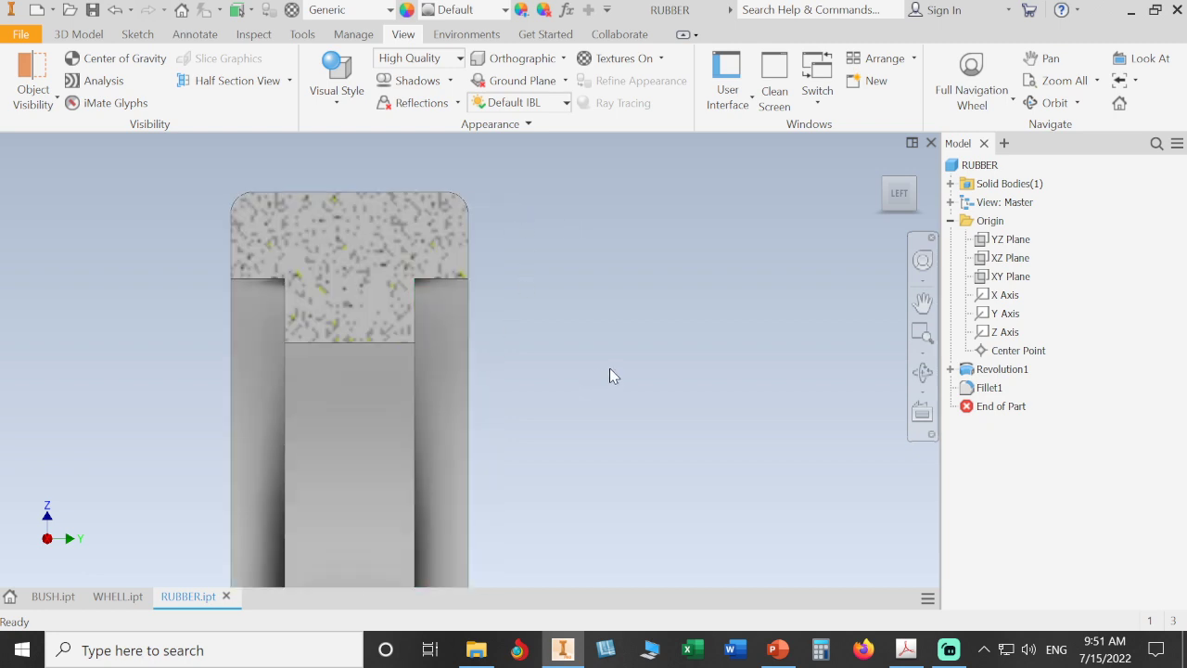
middle_click_drag(621, 358, 597, 349, "shift")
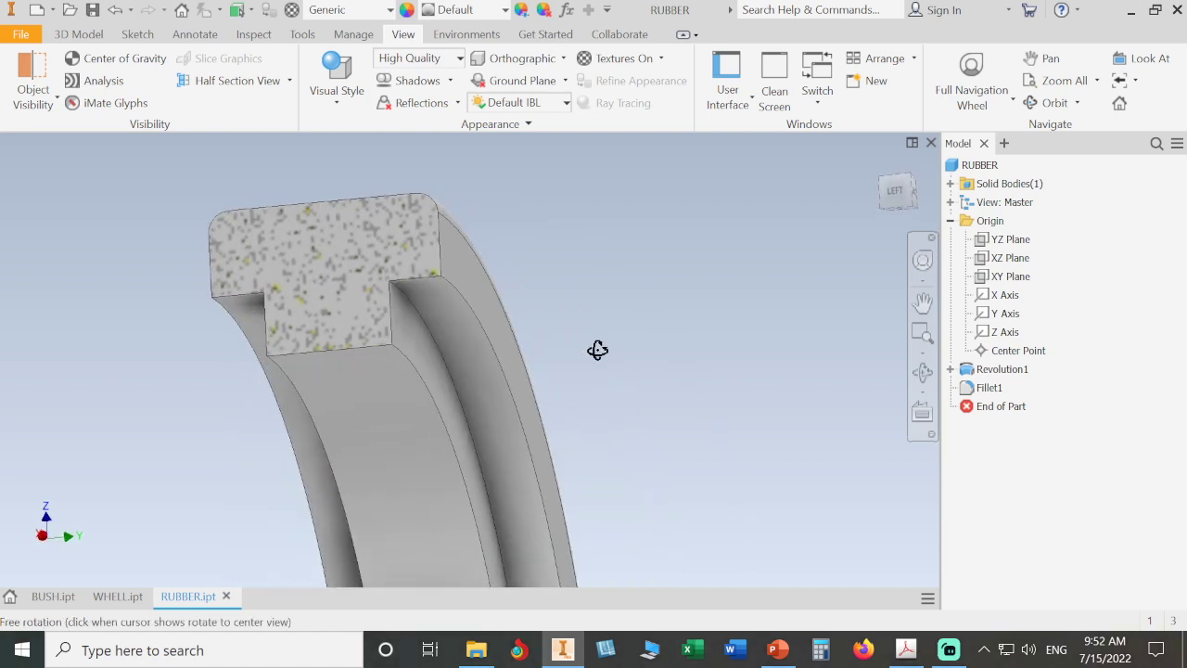
- Turn off the section view so the full ring is shown again
left_click(894, 195)
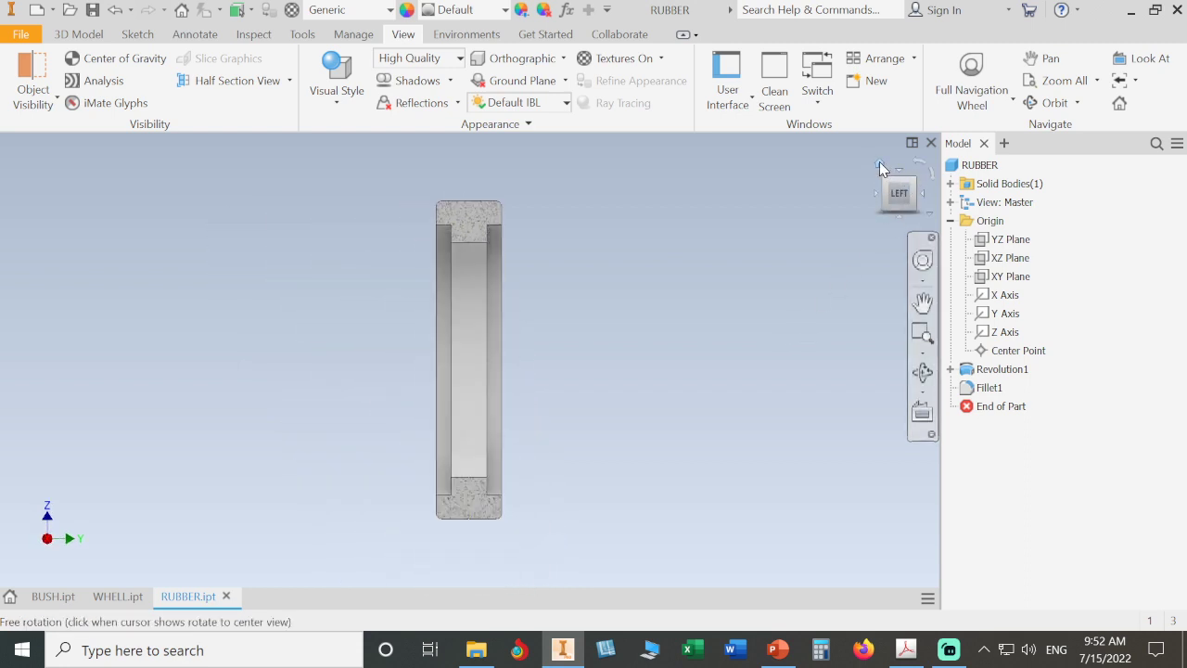
left_click(879, 163)
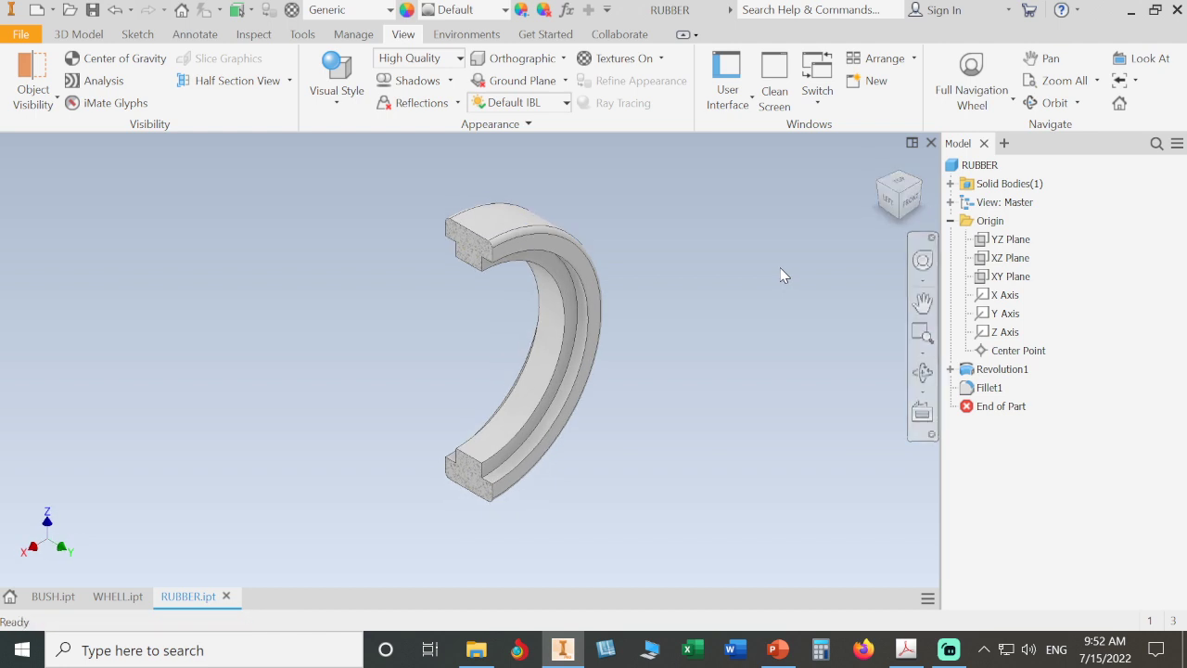
left_click(291, 83)
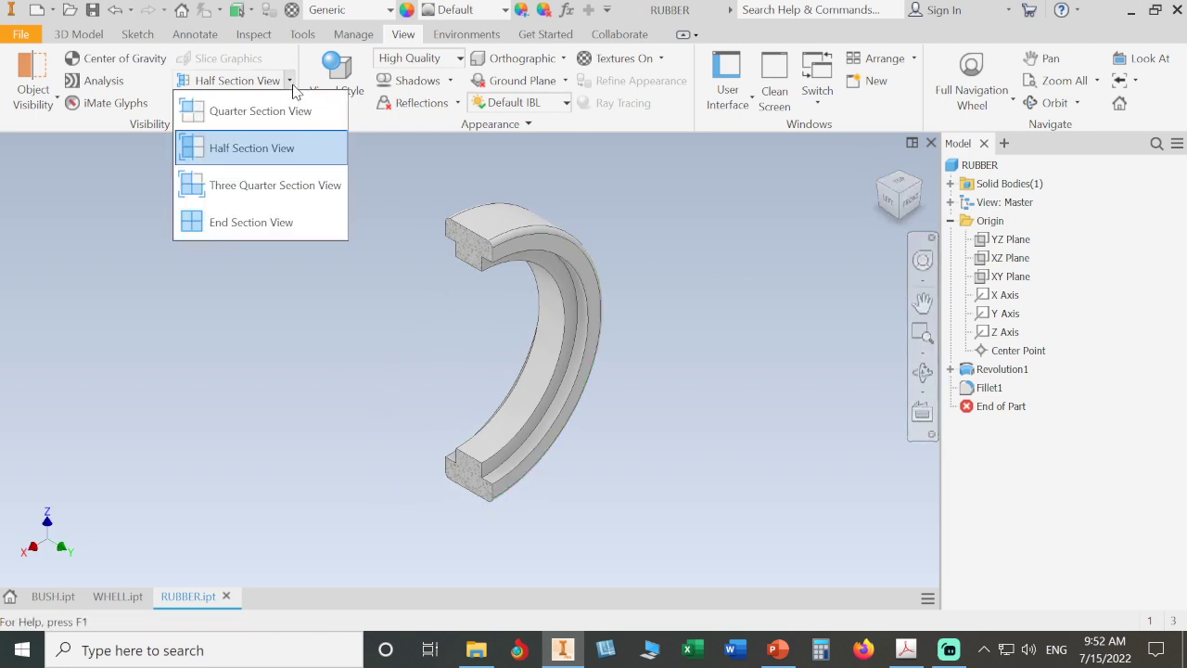
left_click(272, 224)
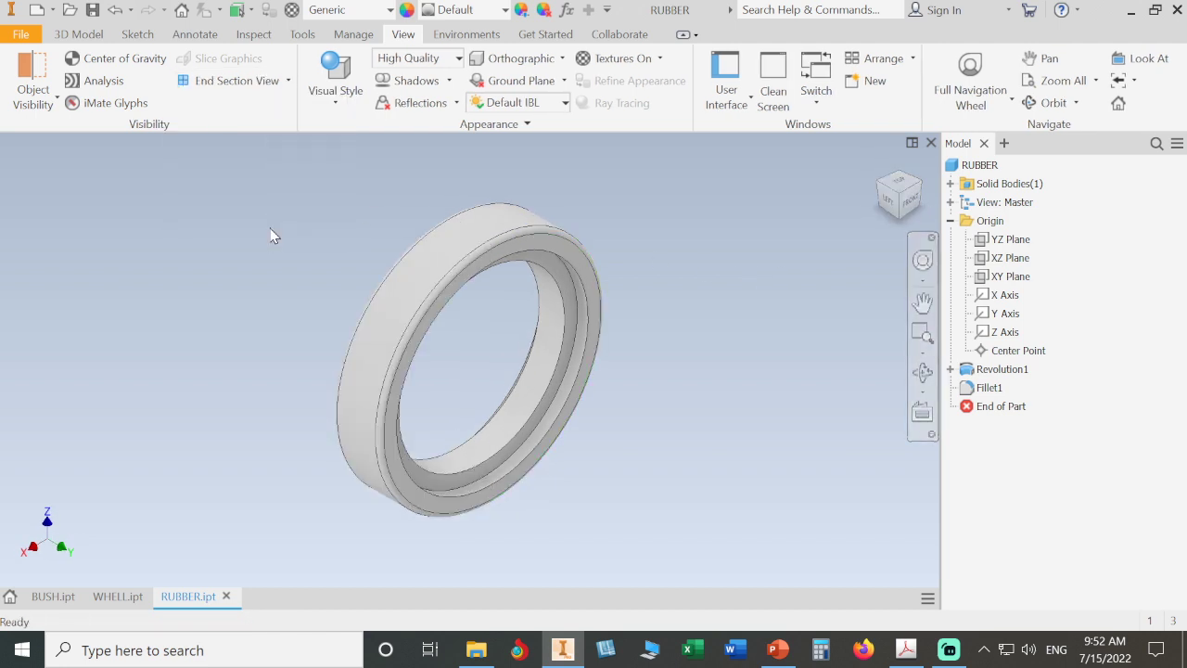
- Assign the Rubber material to the part
left_click(382, 11)
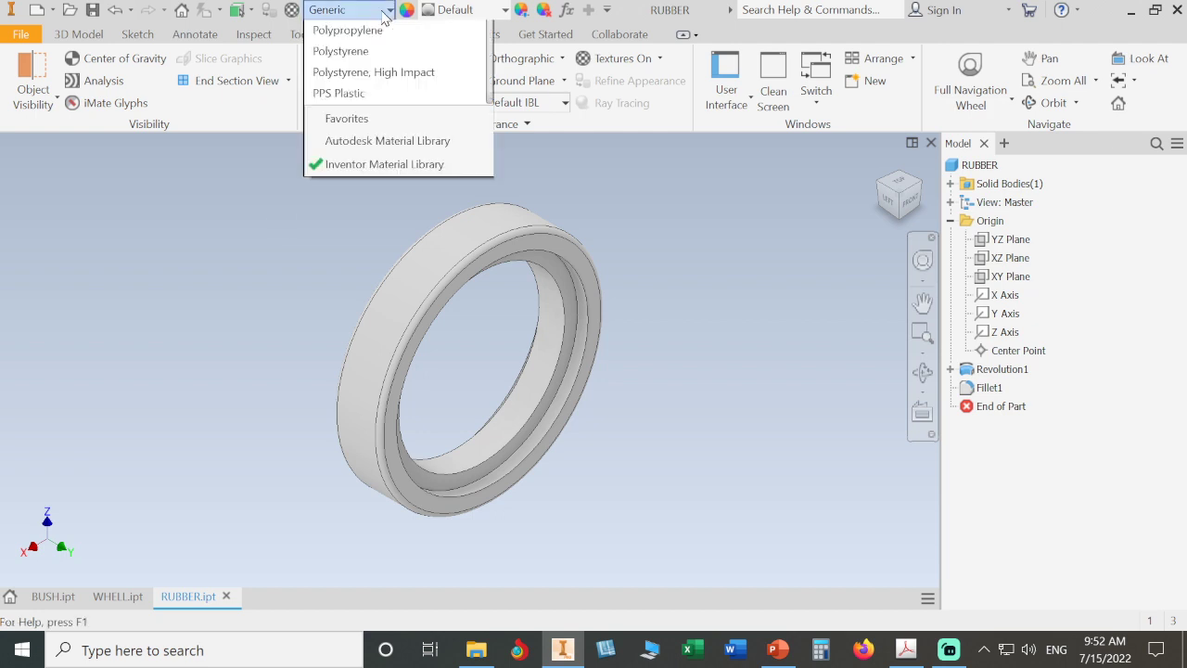
key("r")
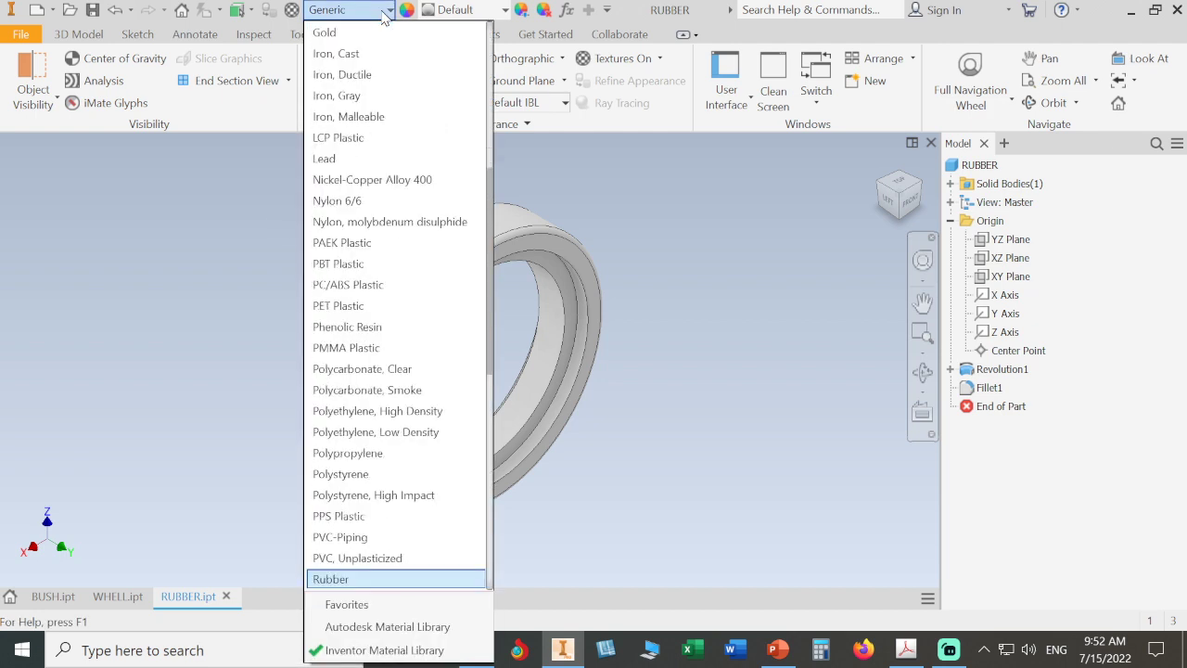
left_click(413, 577)
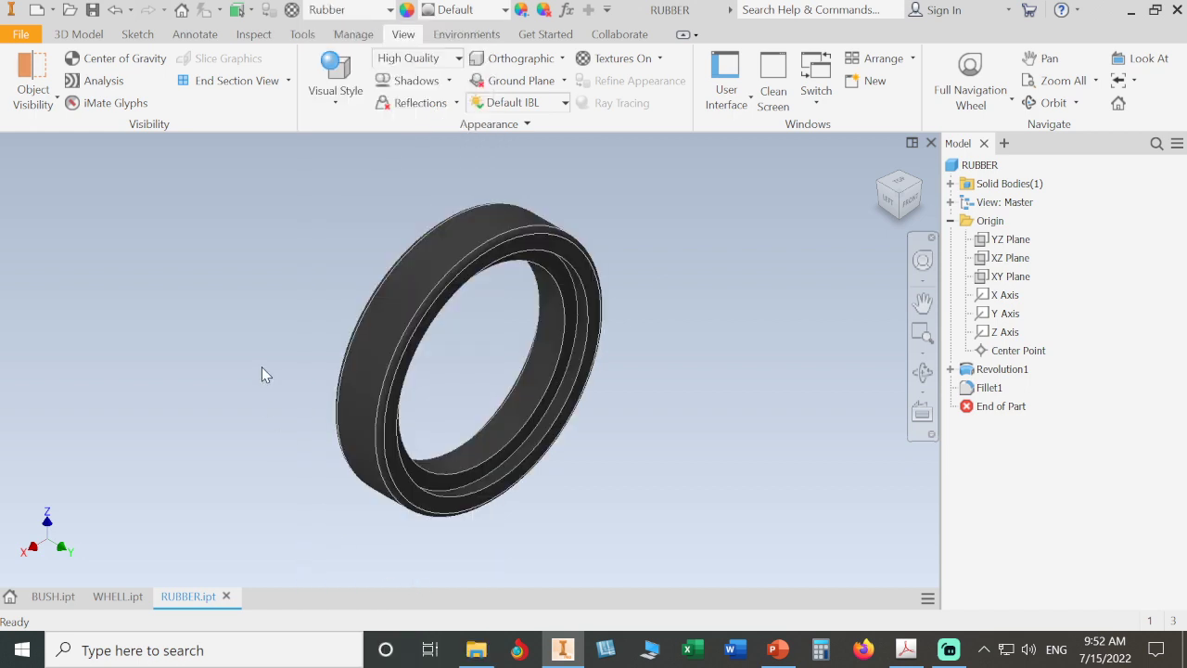
- Apply the Rubber - Green appearance and switch the visual style to Realistic
left_click(506, 11)
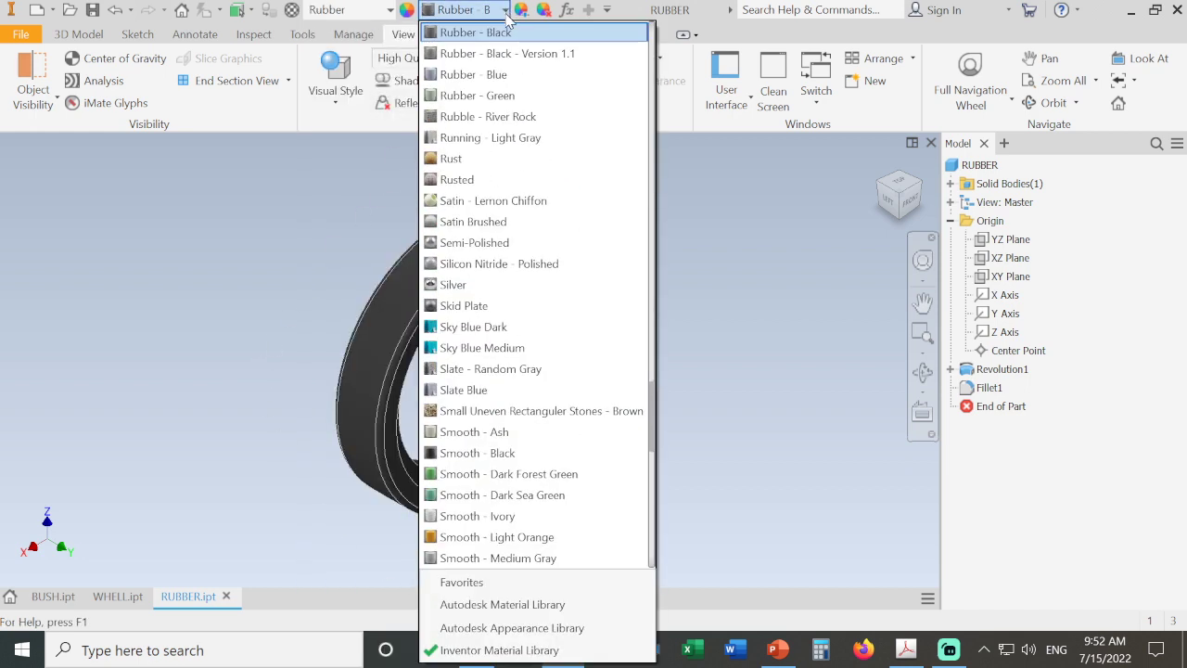
left_click(531, 99)
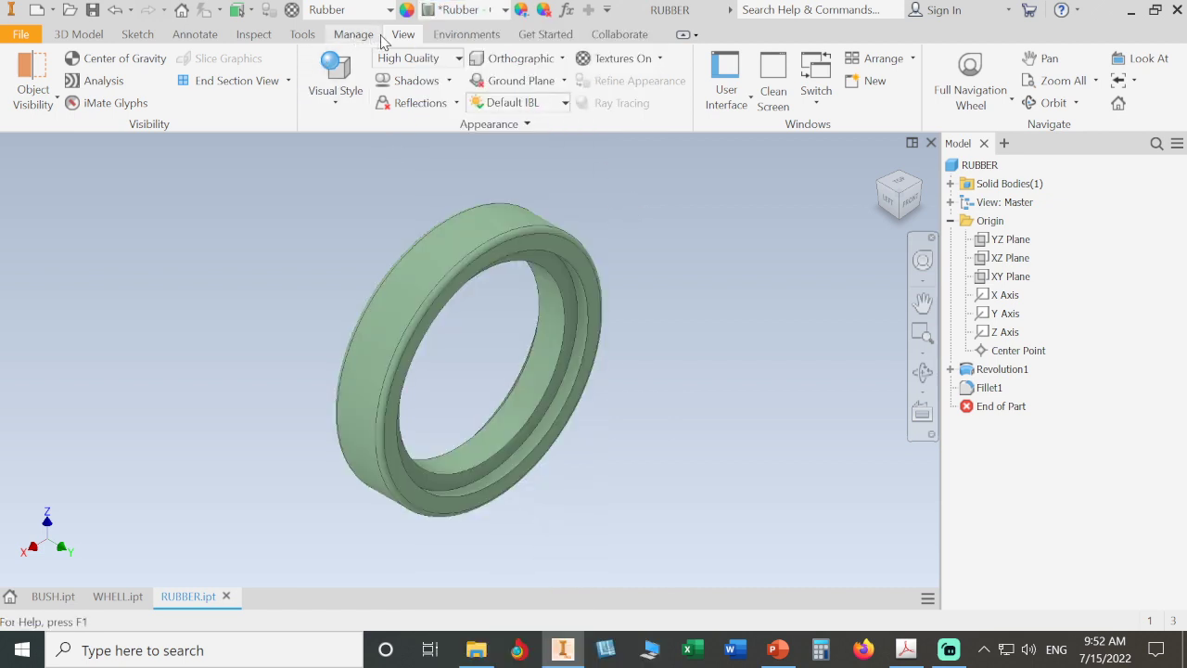
left_click(345, 104)
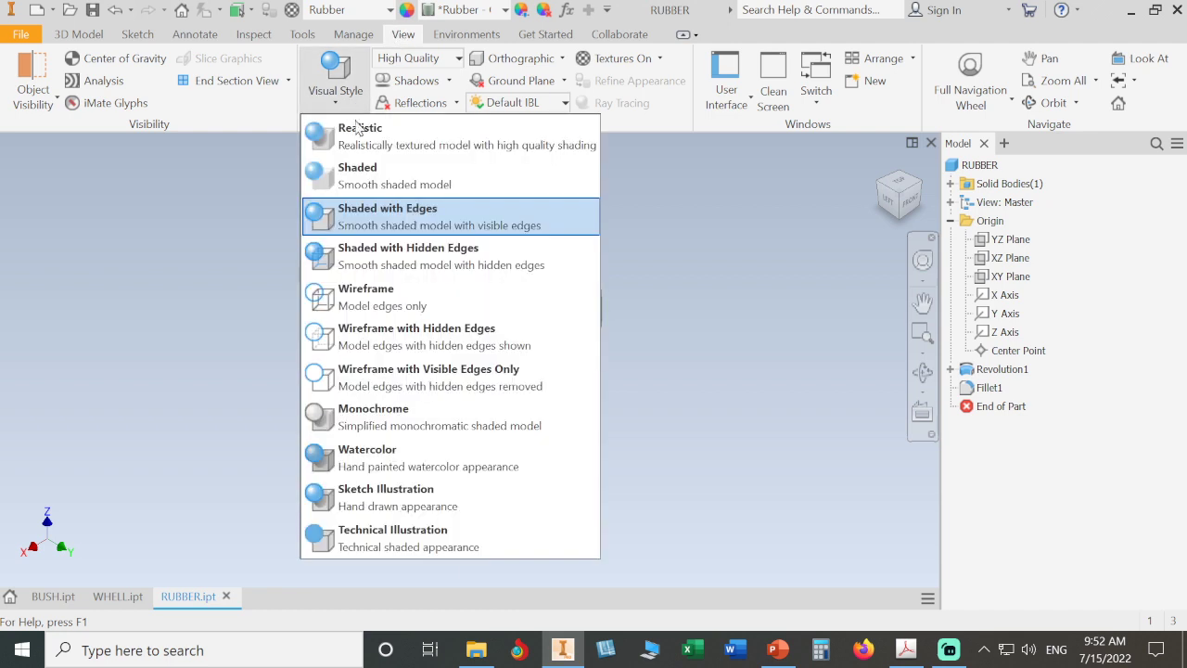
left_click(362, 146)
scroll(641, 323, "down", 5)
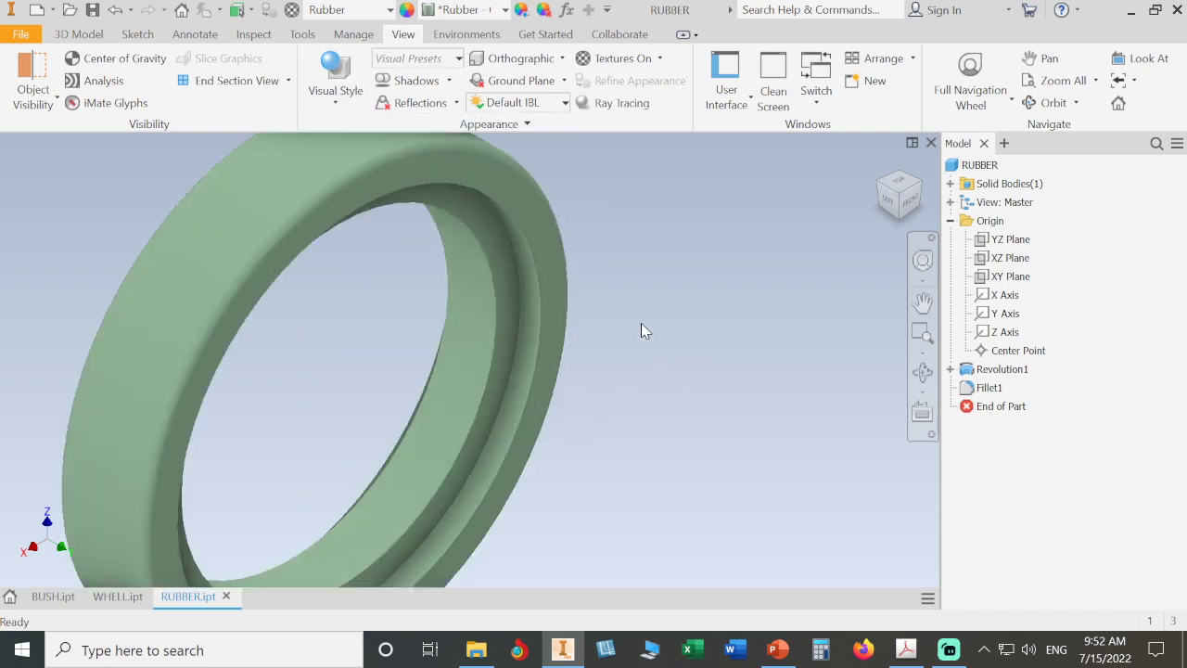
scroll(647, 325, "up", 5)
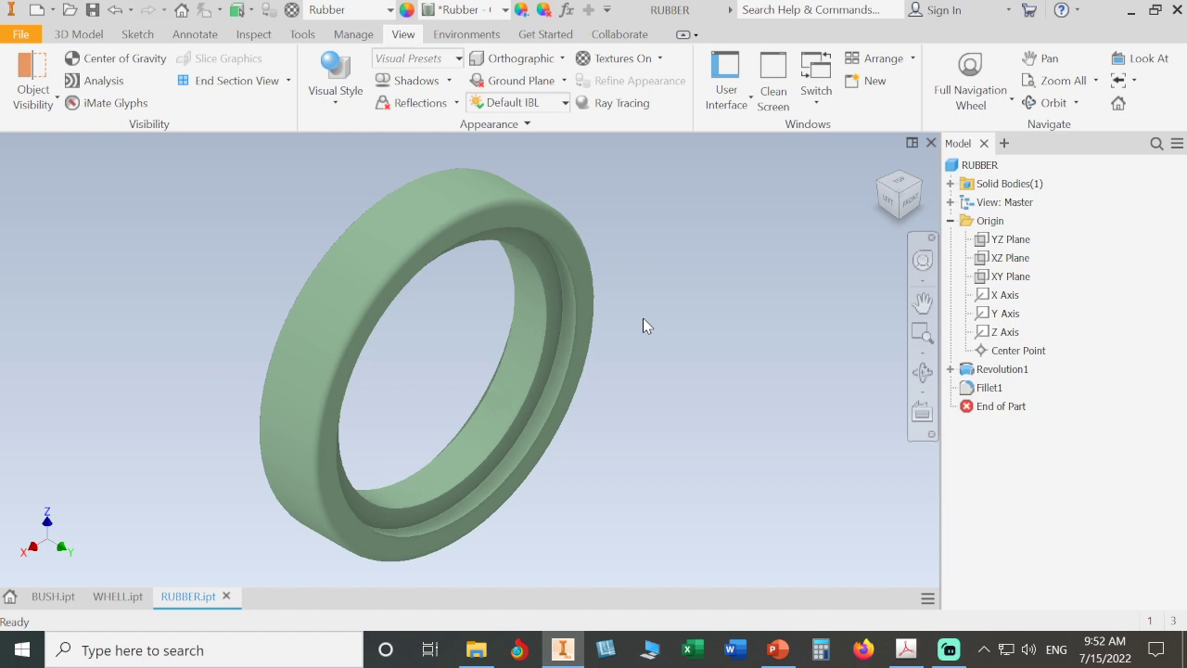
scroll(643, 314, "up", 2)
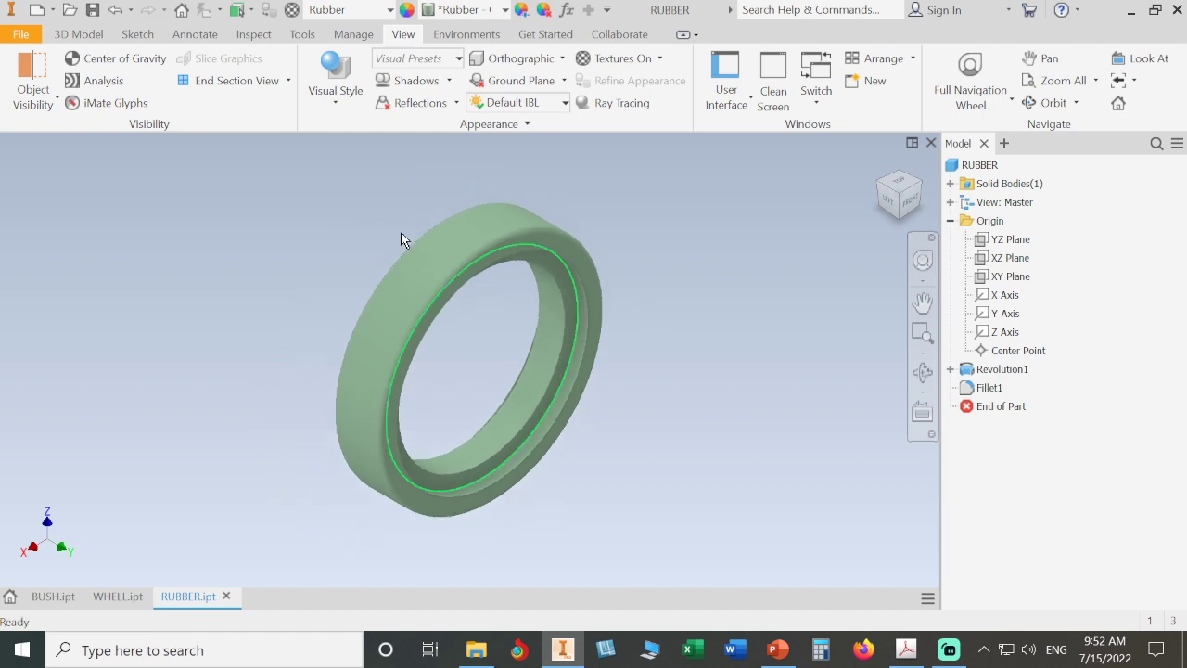
- Save the part, accepting the warning about the locked design view representation
left_click(93, 10)
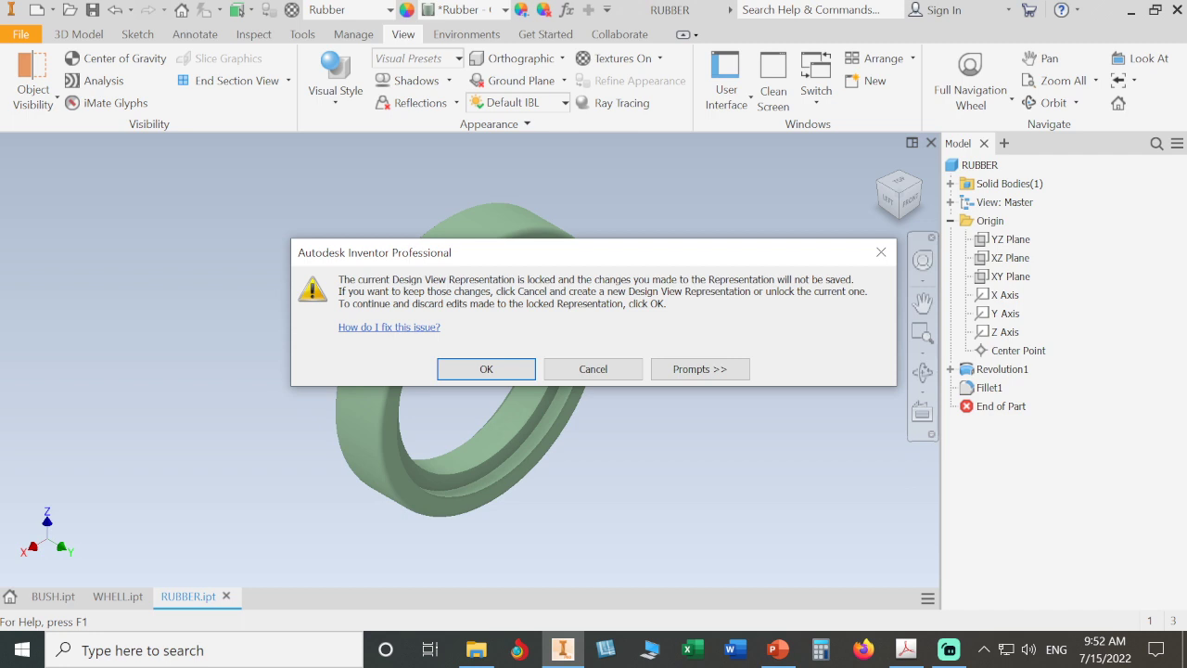
left_click(488, 369)
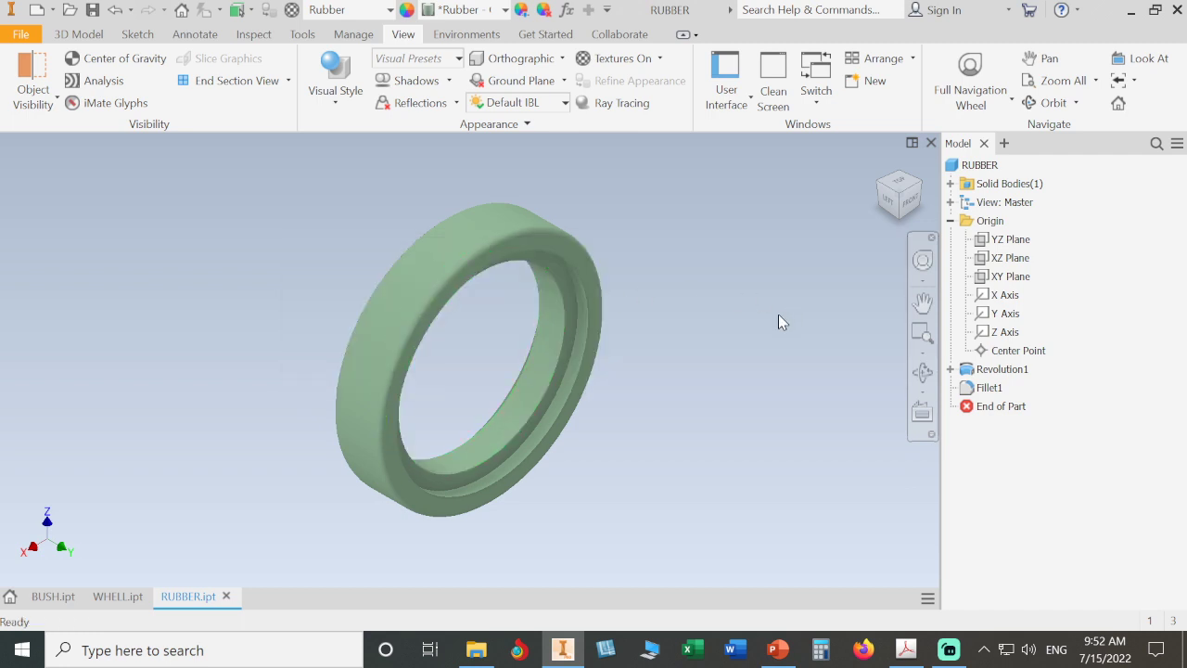
- Create a new design view representation for the part in the model browser
left_click(950, 202)
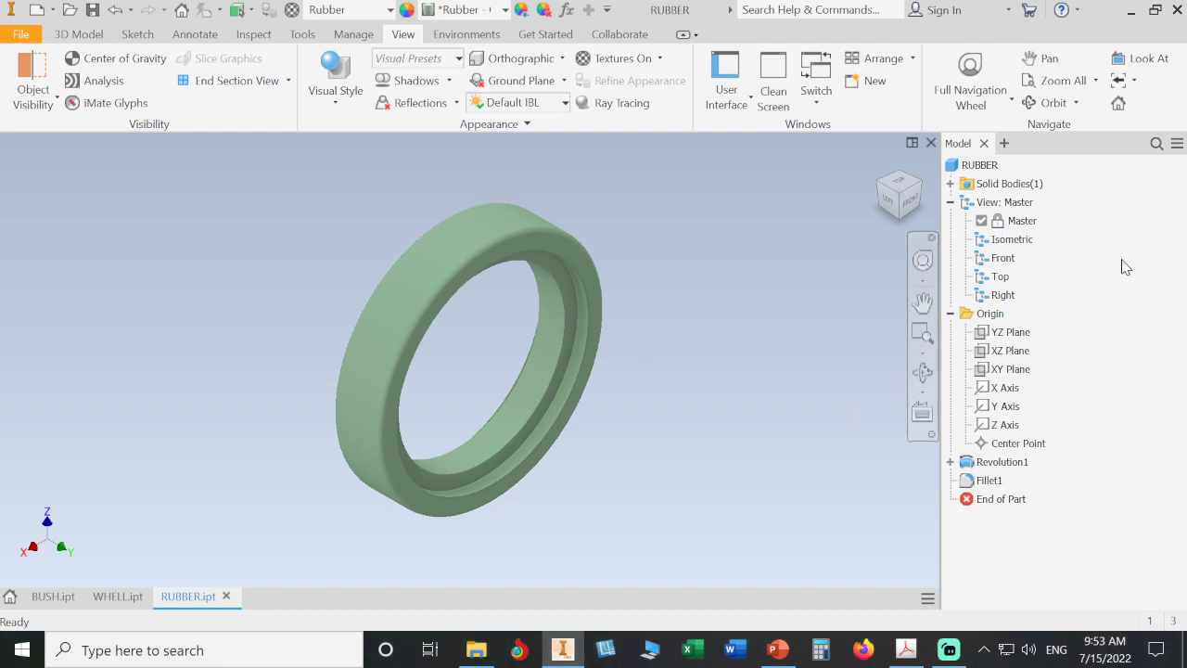
left_click(1025, 206)
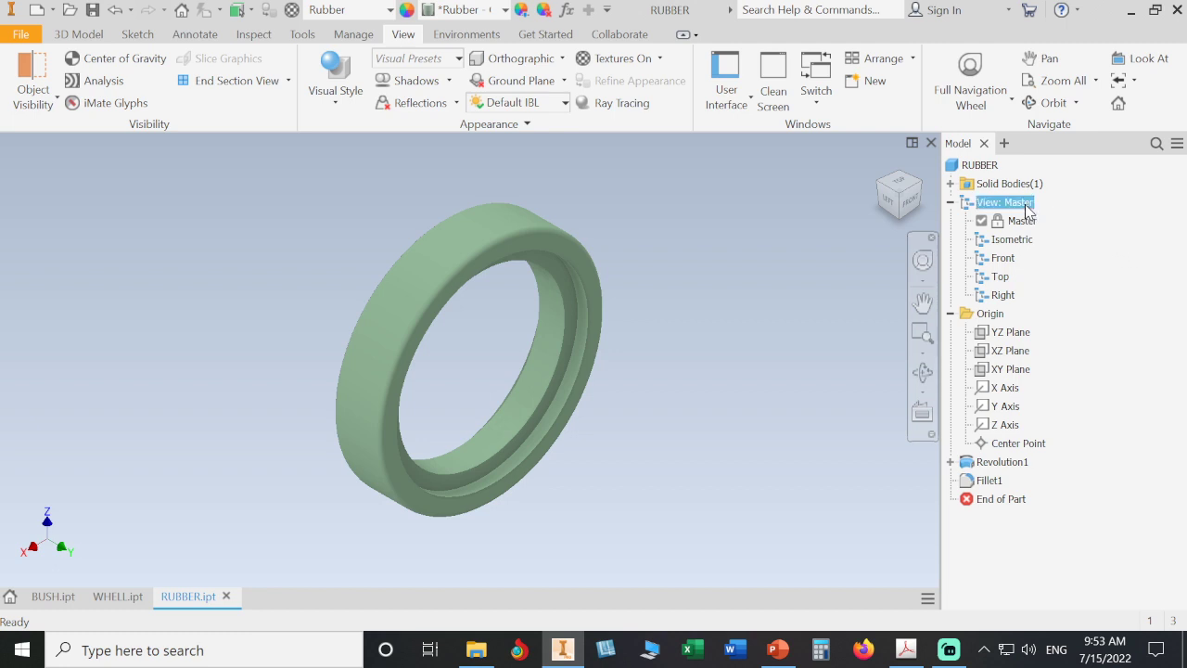
right_click(1025, 207)
left_click(1053, 232)
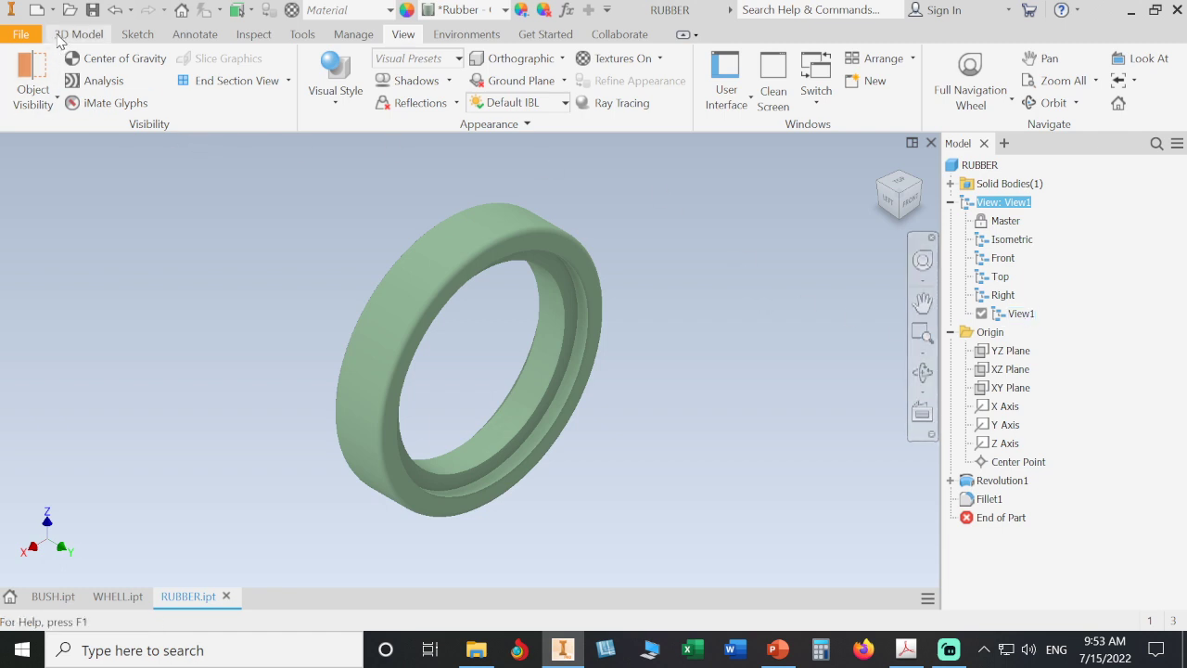
left_click(202, 159)
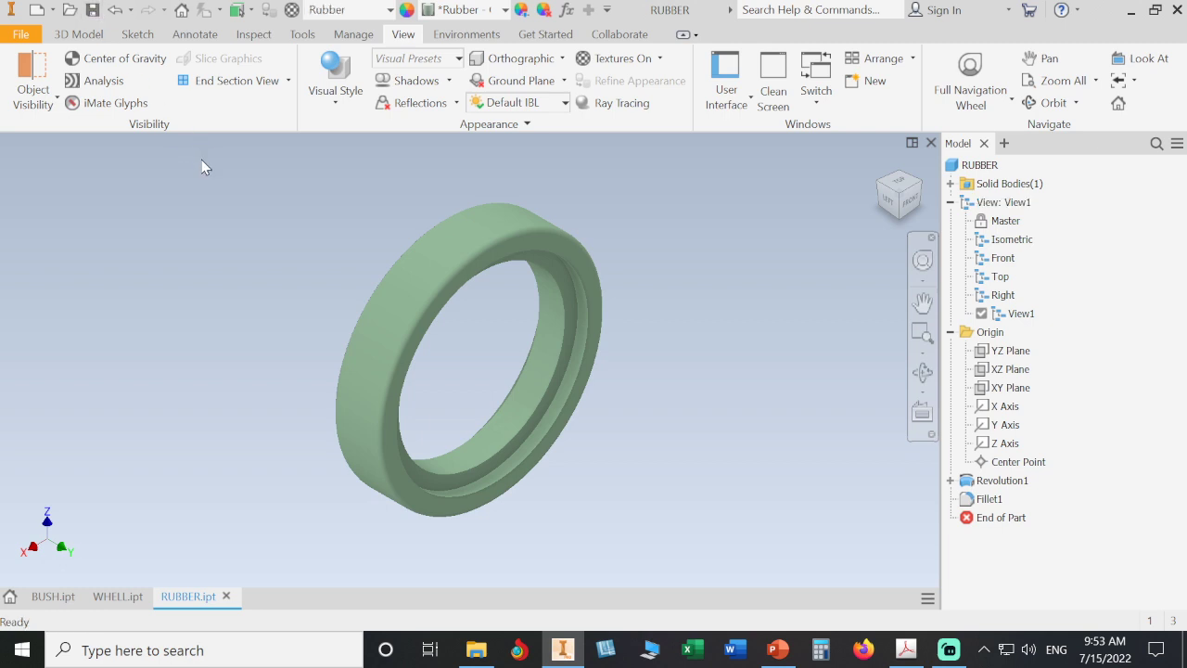